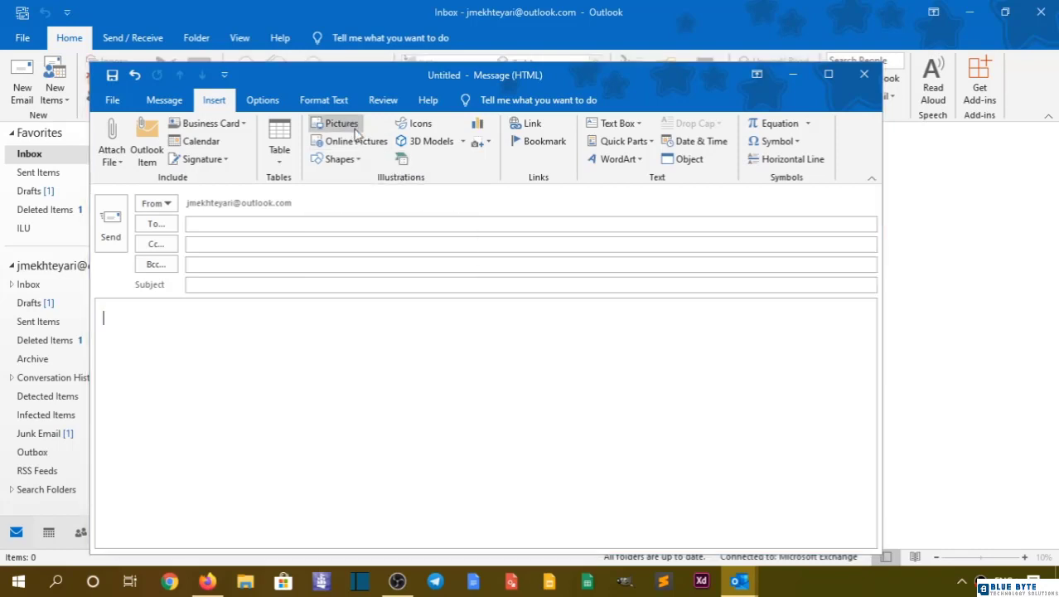
# Insert the first blossom picture from the Saved Pictures folder into the message body
pyautogui.click(354, 133)
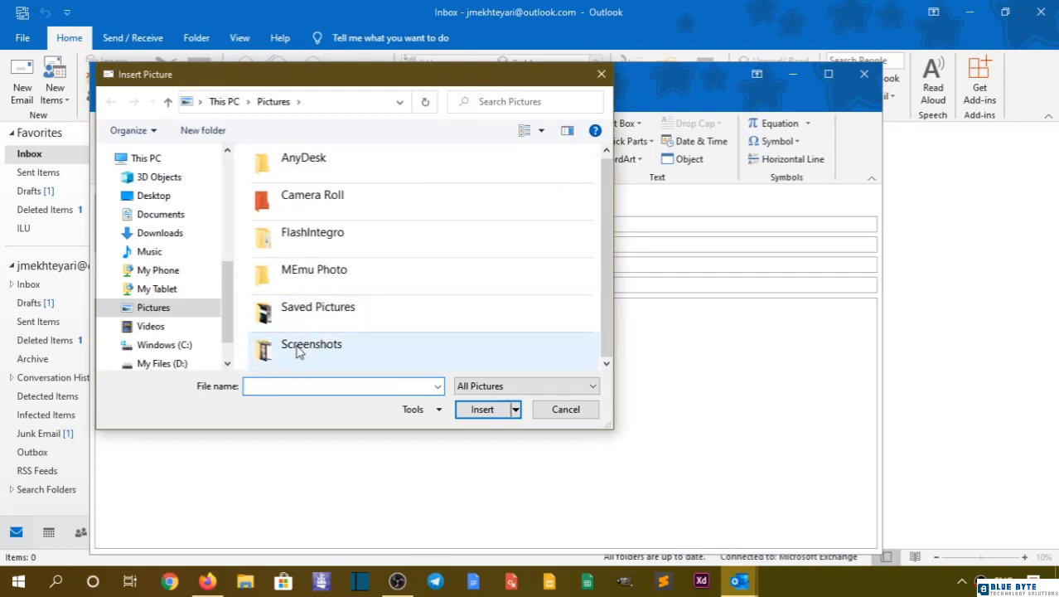
pyautogui.doubleClick(313, 313)
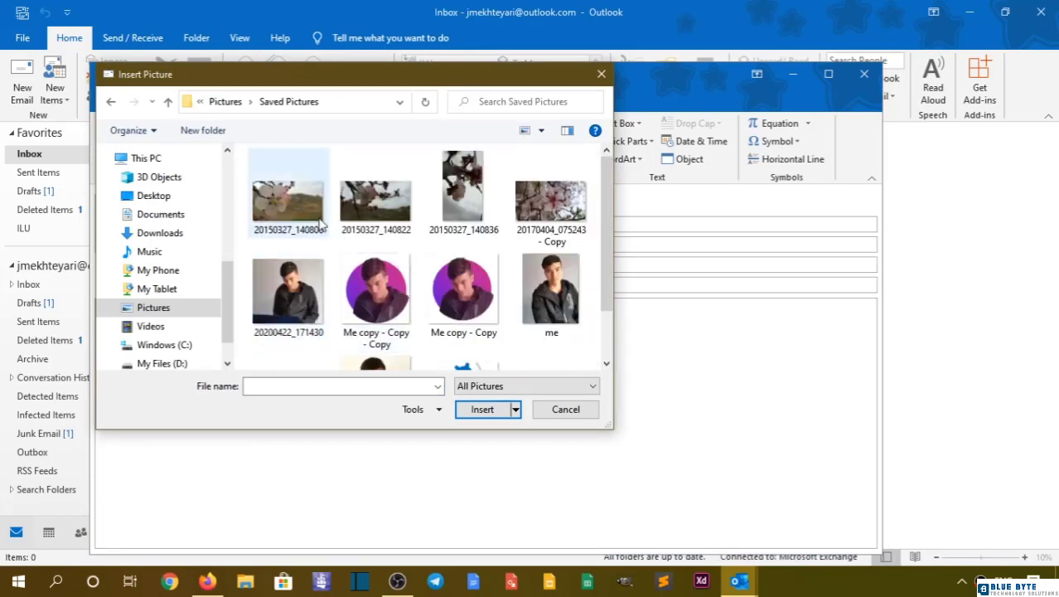
pyautogui.doubleClick(300, 214)
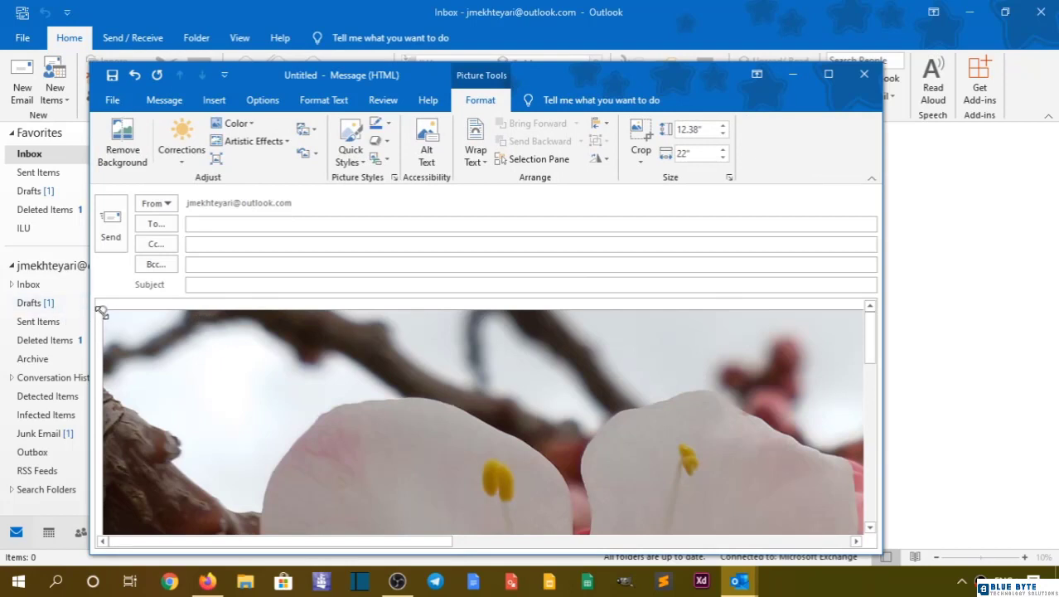
# Shrink the inserted picture to about 2.34" high by 4.17" wide, and reposition the message window on the desktop
pyautogui.moveTo(102, 309); pyautogui.dragTo(851, 590)
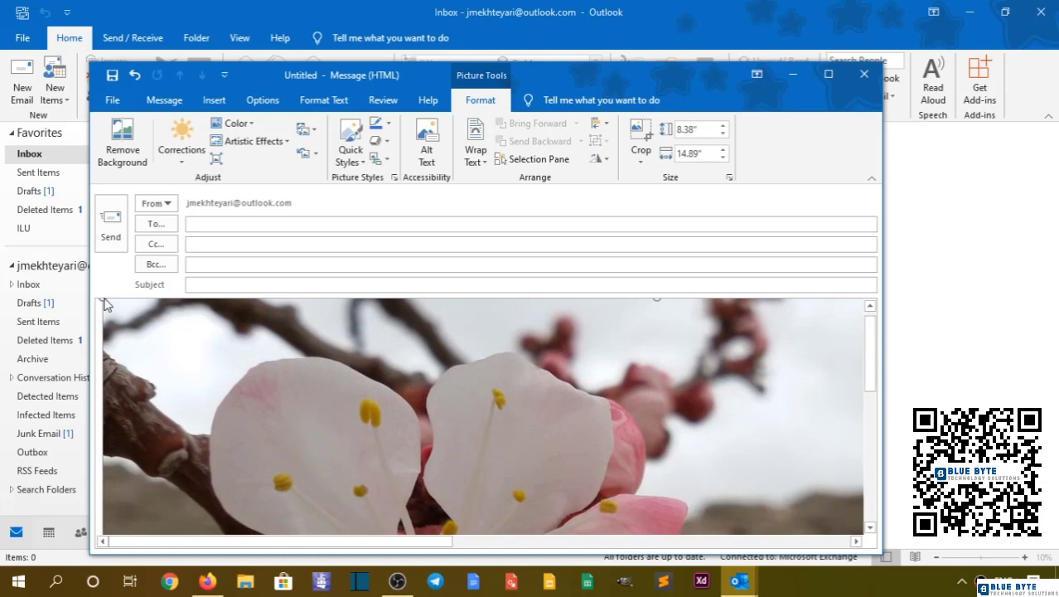
pyautogui.moveTo(102, 300); pyautogui.dragTo(321, 401)
pyautogui.scroll(1, 281, 383)
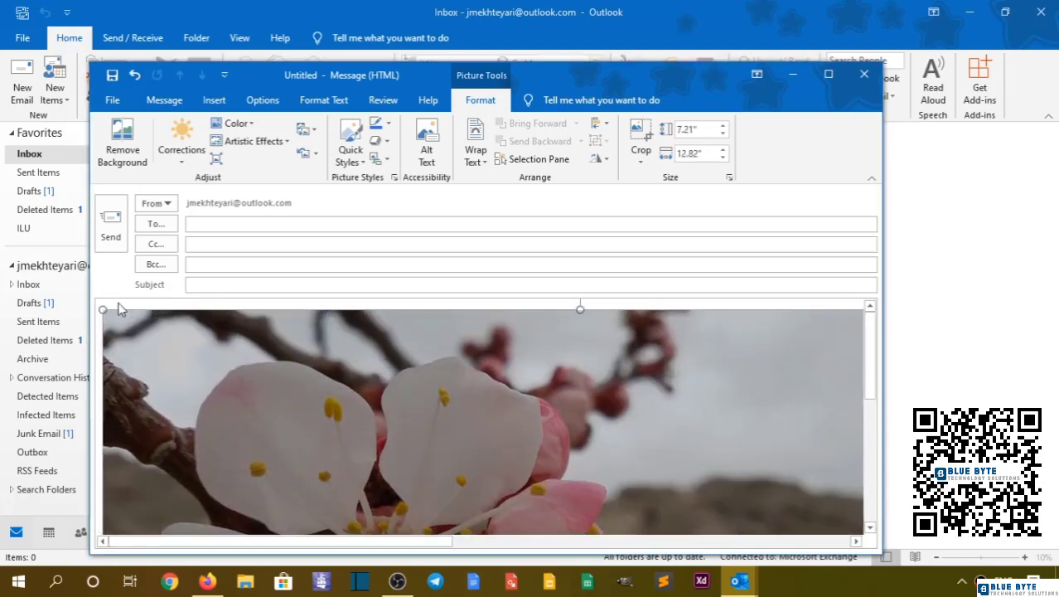
pyautogui.moveTo(99, 309); pyautogui.dragTo(551, 520)
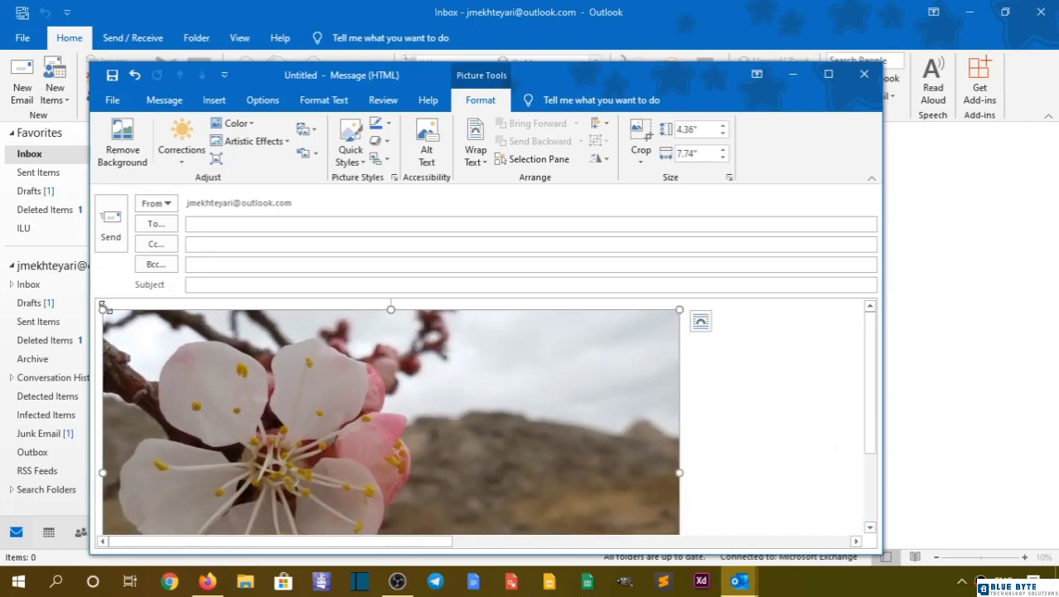
pyautogui.moveTo(305, 432); pyautogui.dragTo(414, 485)
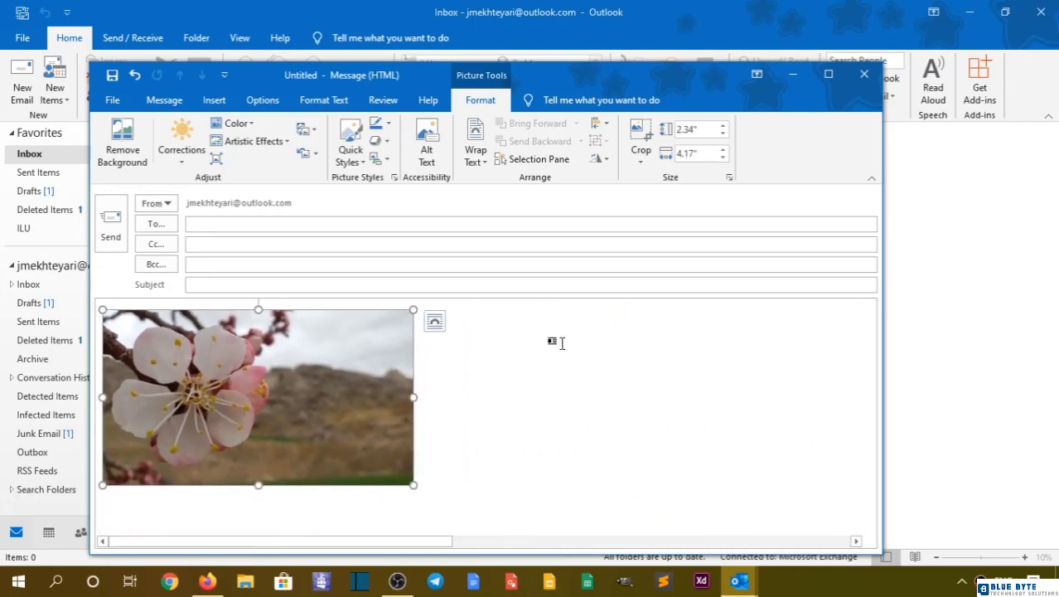
pyautogui.moveTo(582, 66); pyautogui.dragTo(601, 16)
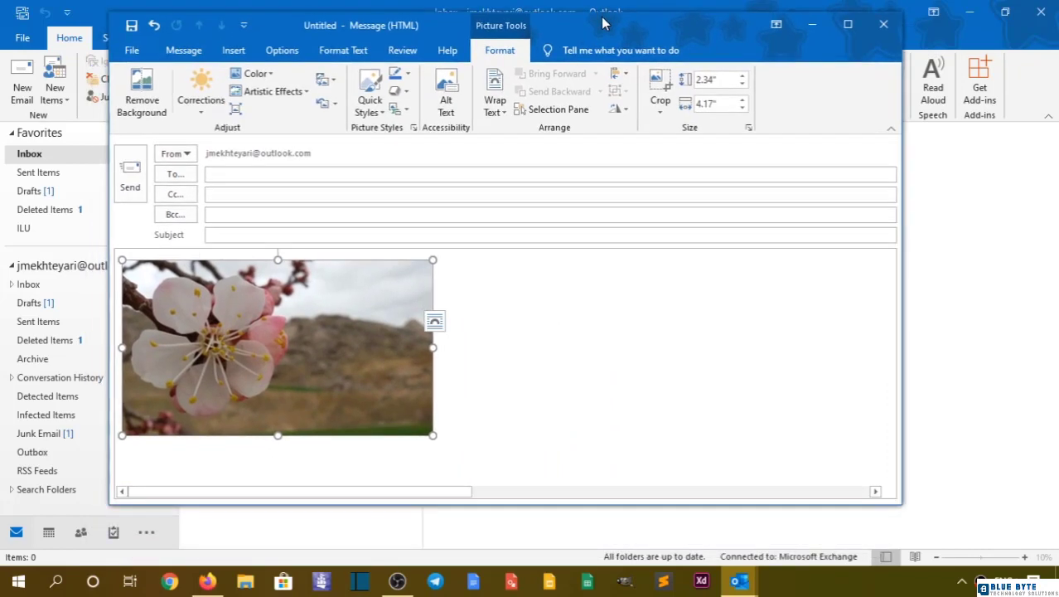
# Start Remove Background on the blossom picture and mark the flower's missing left petal as an area to keep
pyautogui.click(558, 265)
pyautogui.click(386, 338)
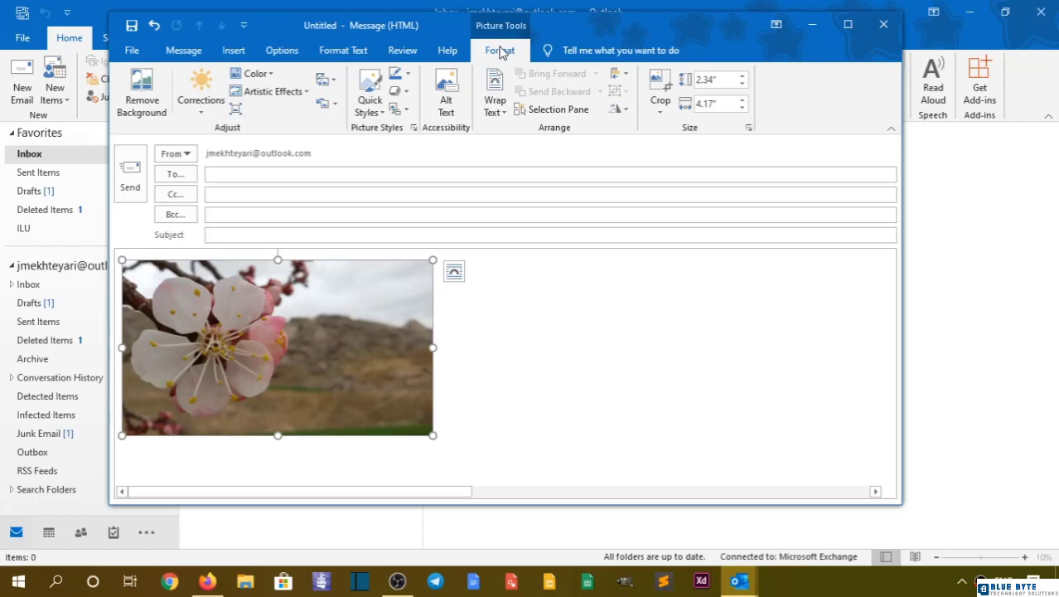
pyautogui.click(141, 105)
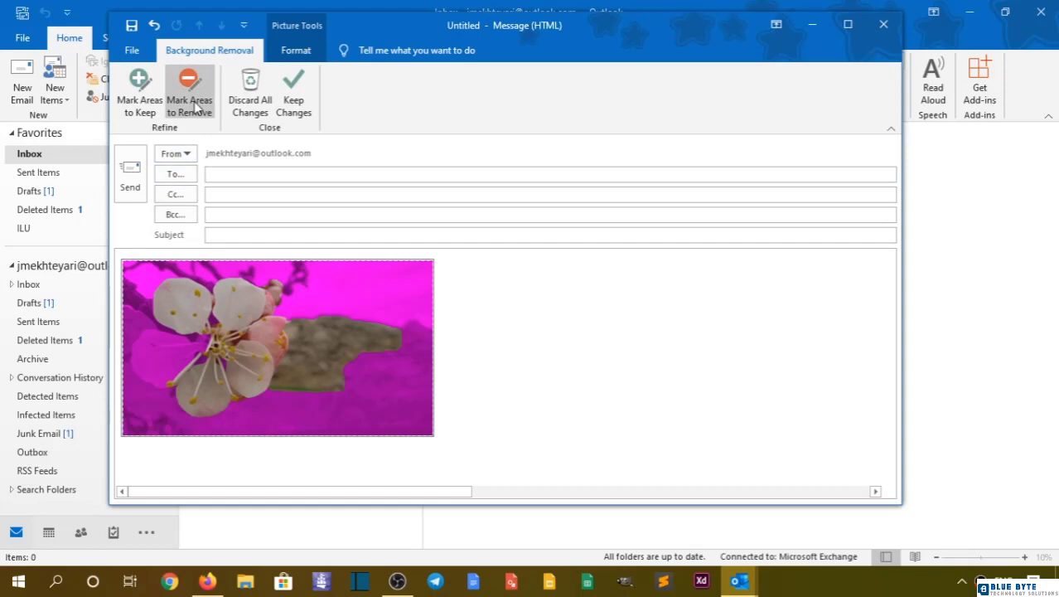
pyautogui.click(129, 114)
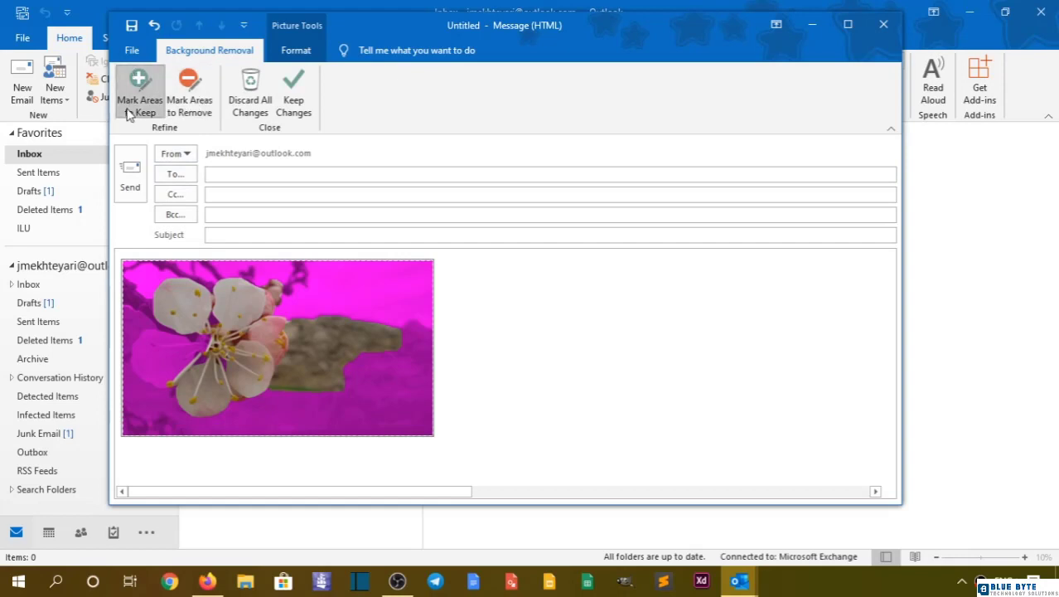
pyautogui.click(167, 349)
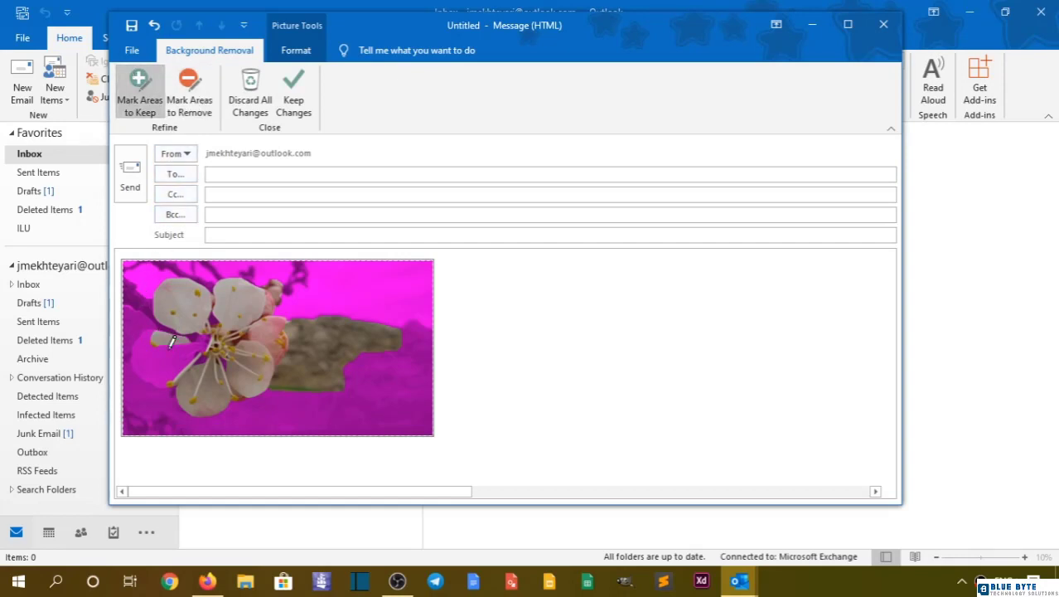
pyautogui.click(160, 370)
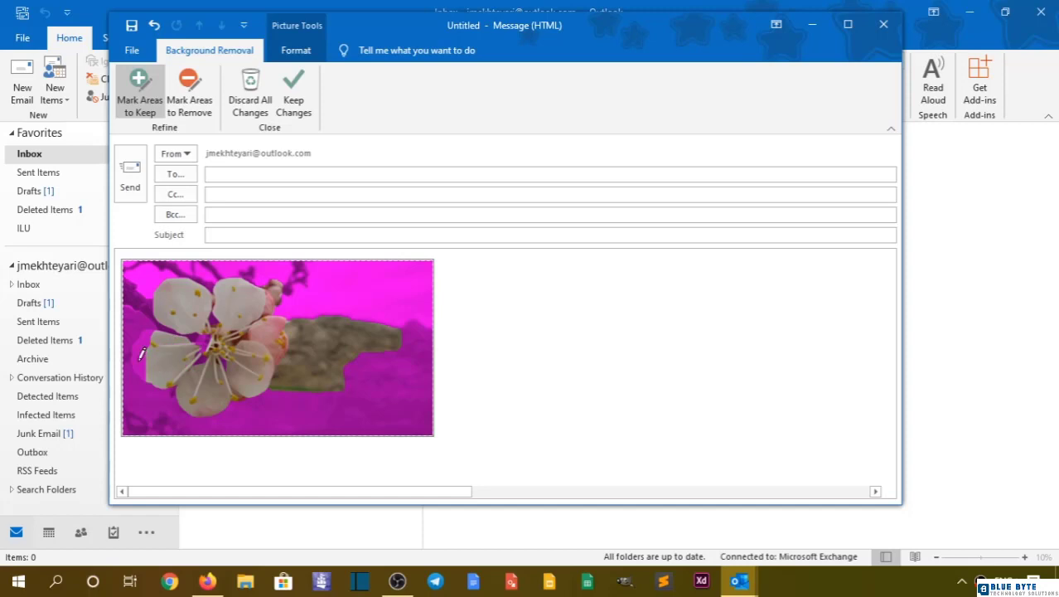
pyautogui.click(135, 358)
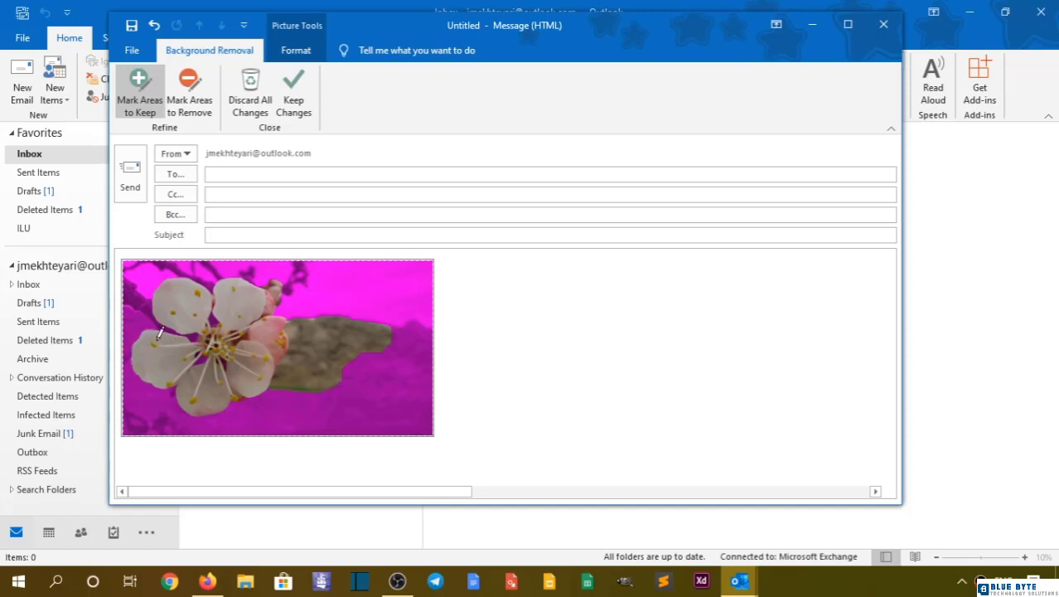
# Mark the rocky area beside the flower for removal and keep the background removal changes
pyautogui.click(189, 91)
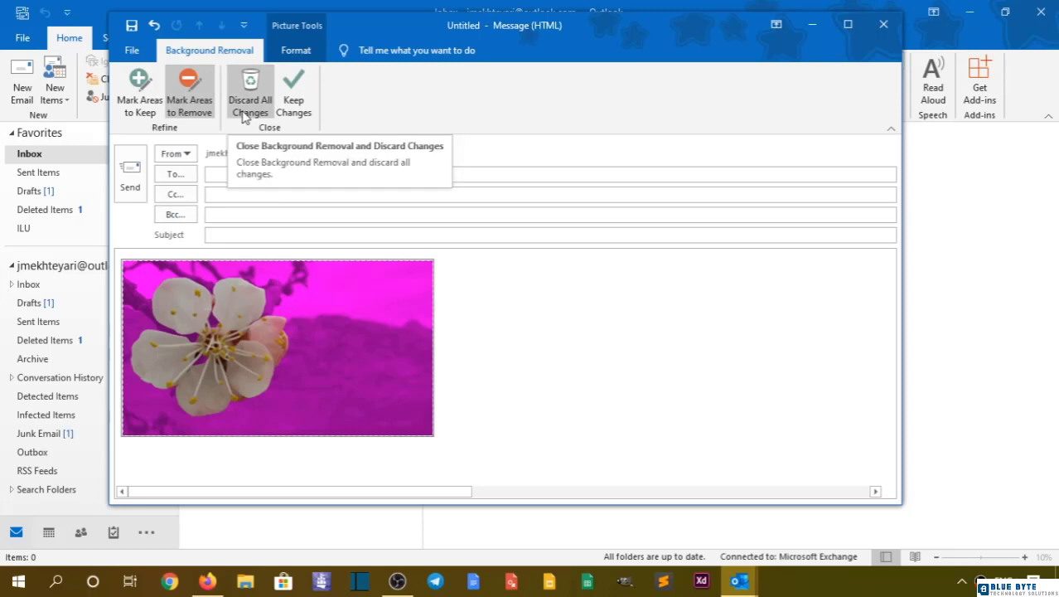
pyautogui.click(294, 91)
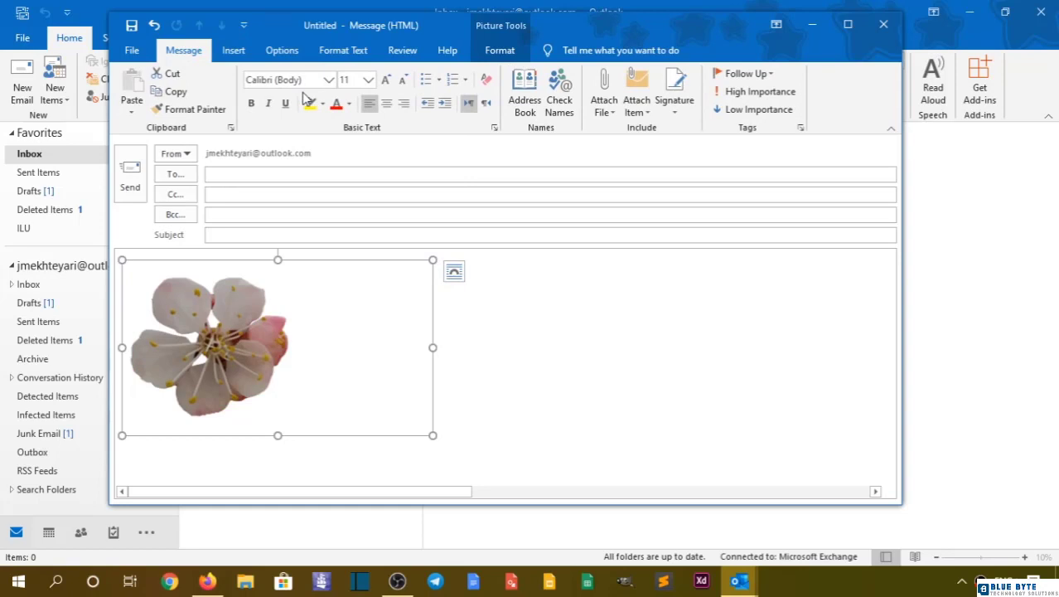
# Undo the background removal and discard all its changes to restore the original picture
pyautogui.hotkey('ctrl', 'z')
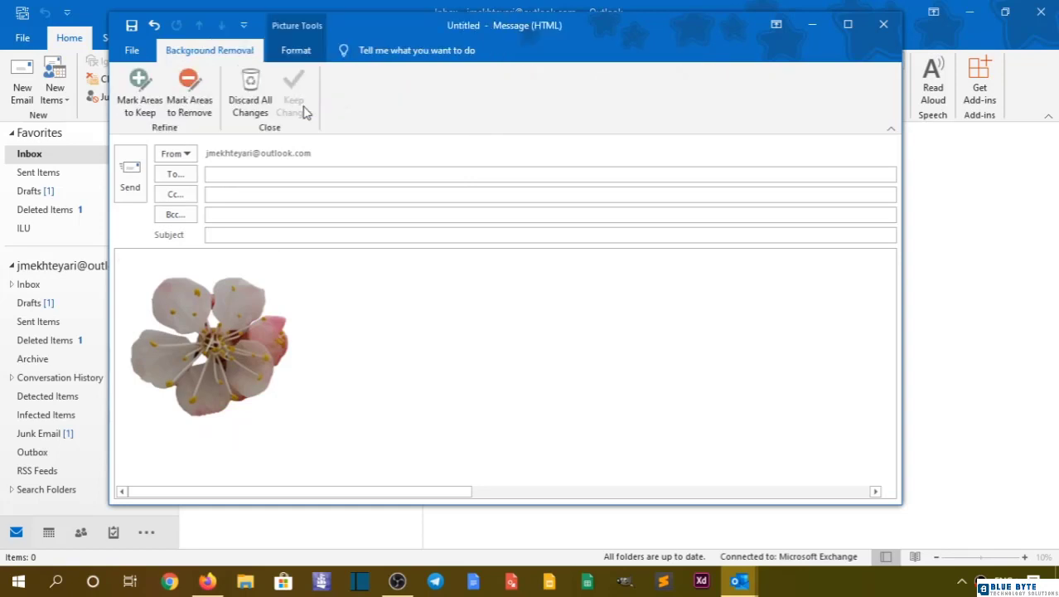
pyautogui.click(265, 107)
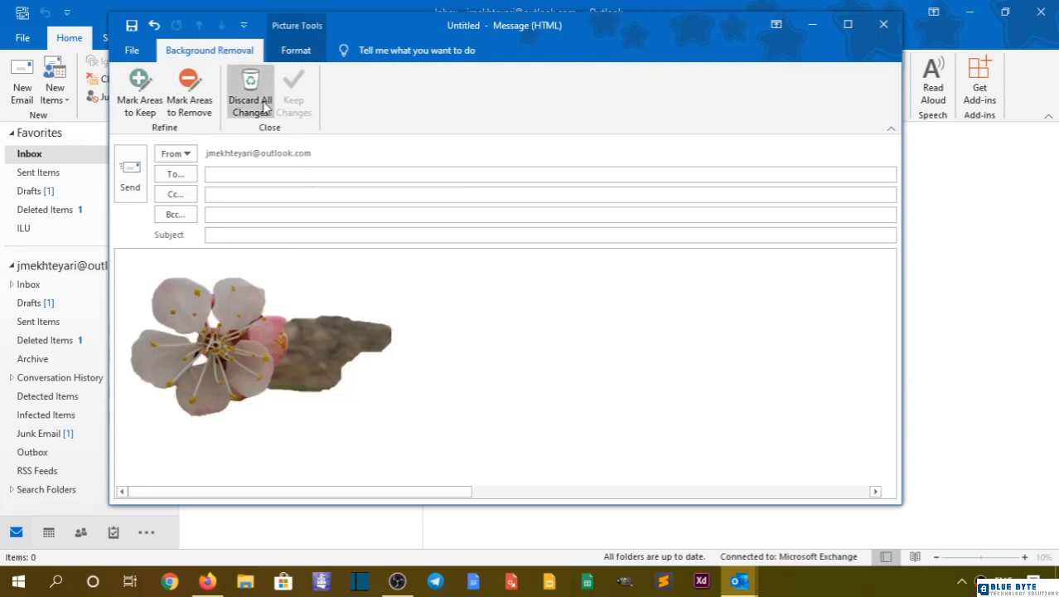
pyautogui.click(266, 107)
# Open the picture correction options and examine the sharpen/soften presets and the Picture Color settings
pyautogui.click(479, 53)
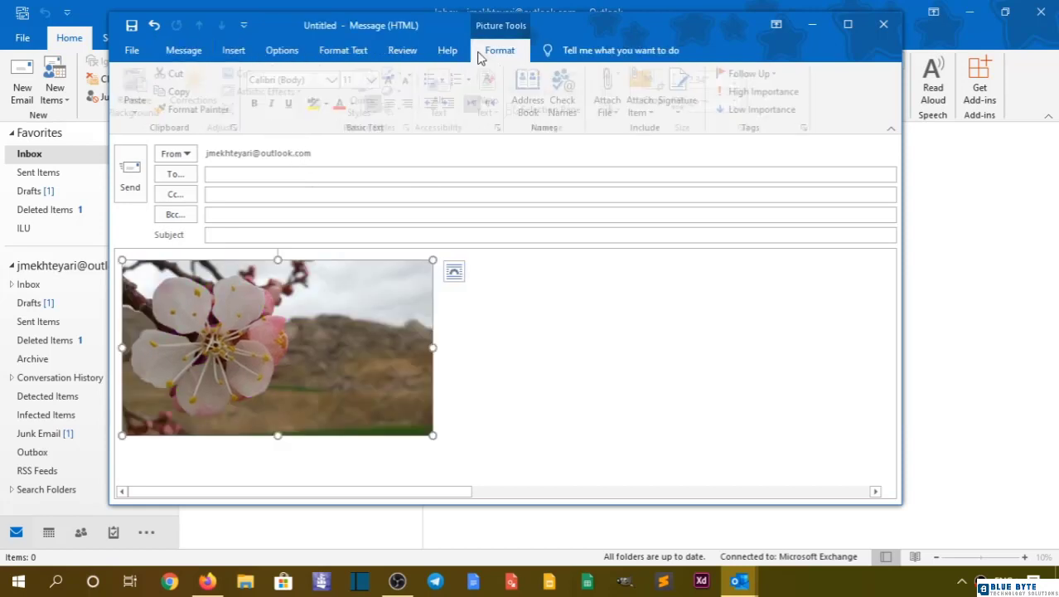
pyautogui.click(197, 113)
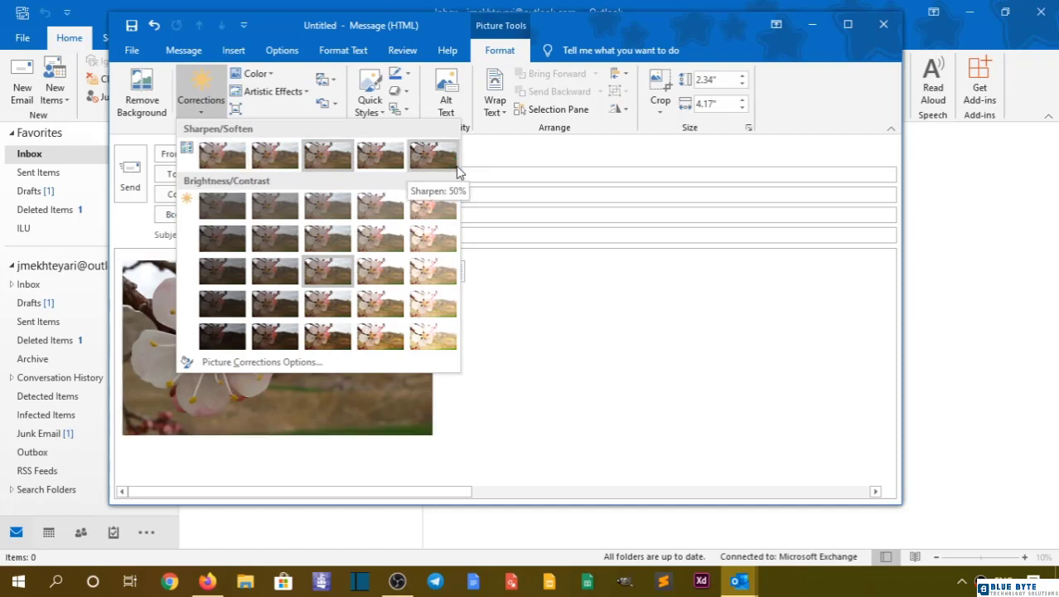
pyautogui.click(233, 365)
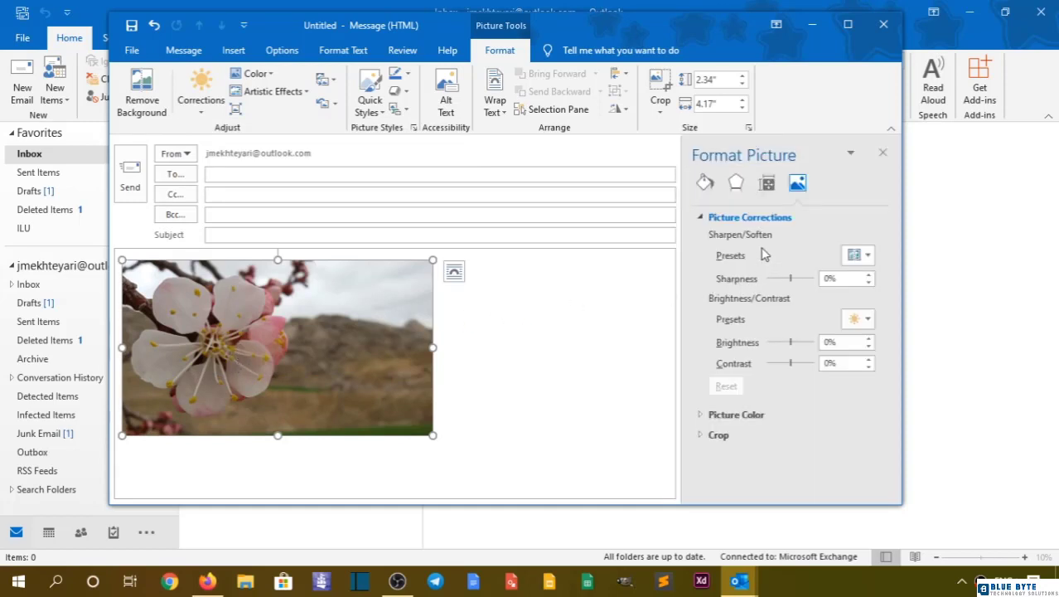
pyautogui.click(853, 257)
pyautogui.click(728, 277)
pyautogui.click(723, 415)
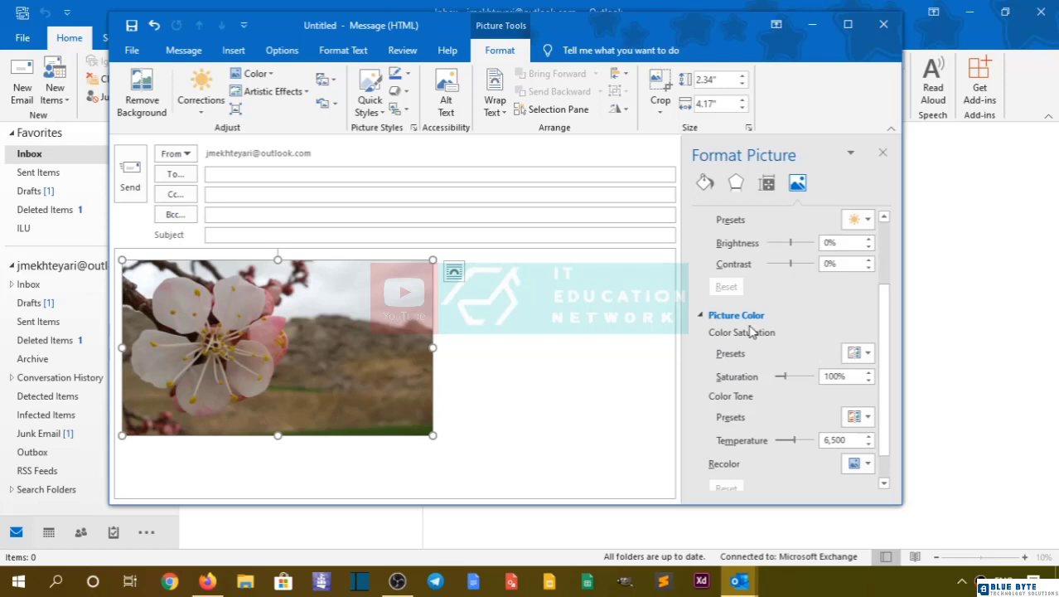
# Try a warmer color tone with the temperature at 6,700, and reset the picture color settings
pyautogui.scroll(-1, 799, 402)
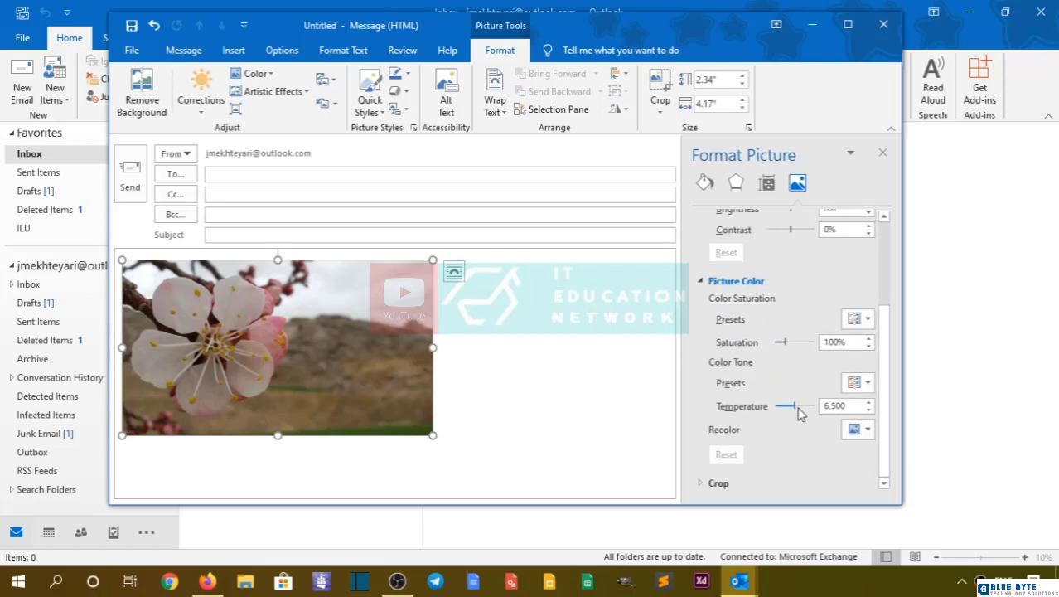
pyautogui.click(804, 405)
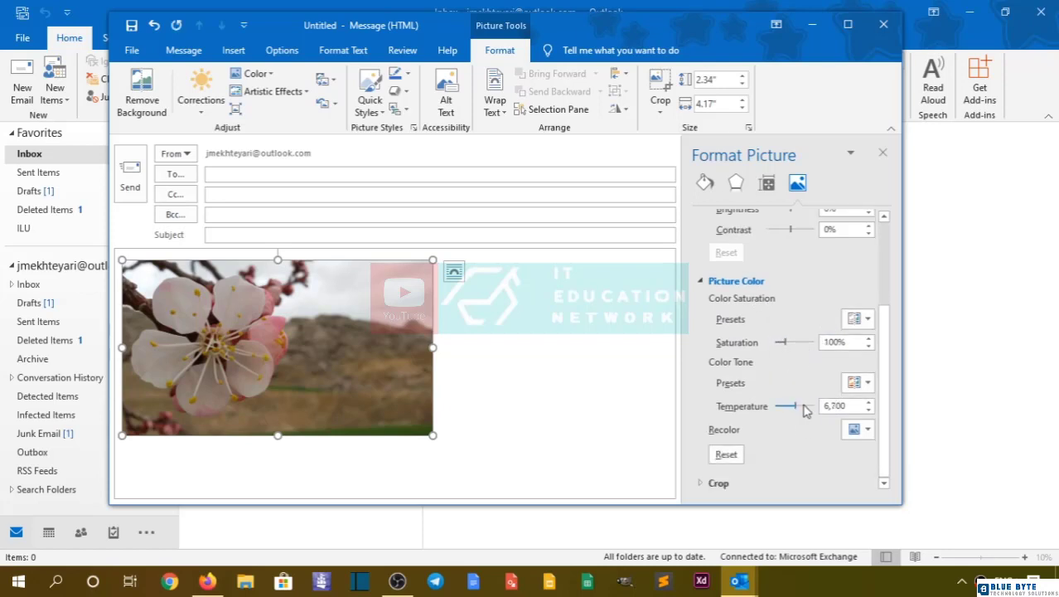
pyautogui.moveTo(797, 406); pyautogui.dragTo(806, 404)
pyautogui.click(740, 454)
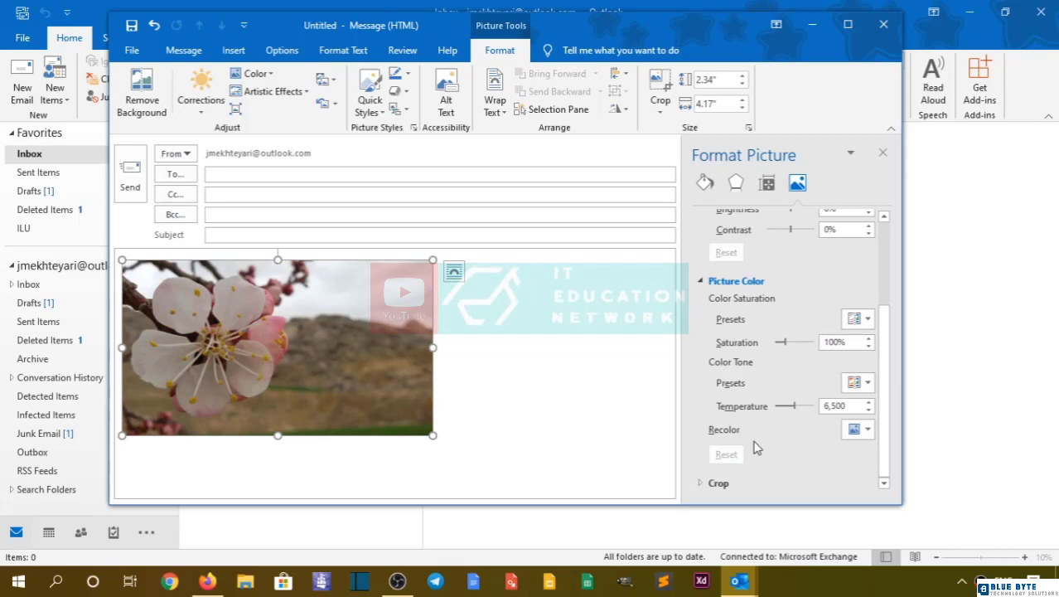
# Review the picture's crop settings and close the Format Picture pane
pyautogui.click(715, 483)
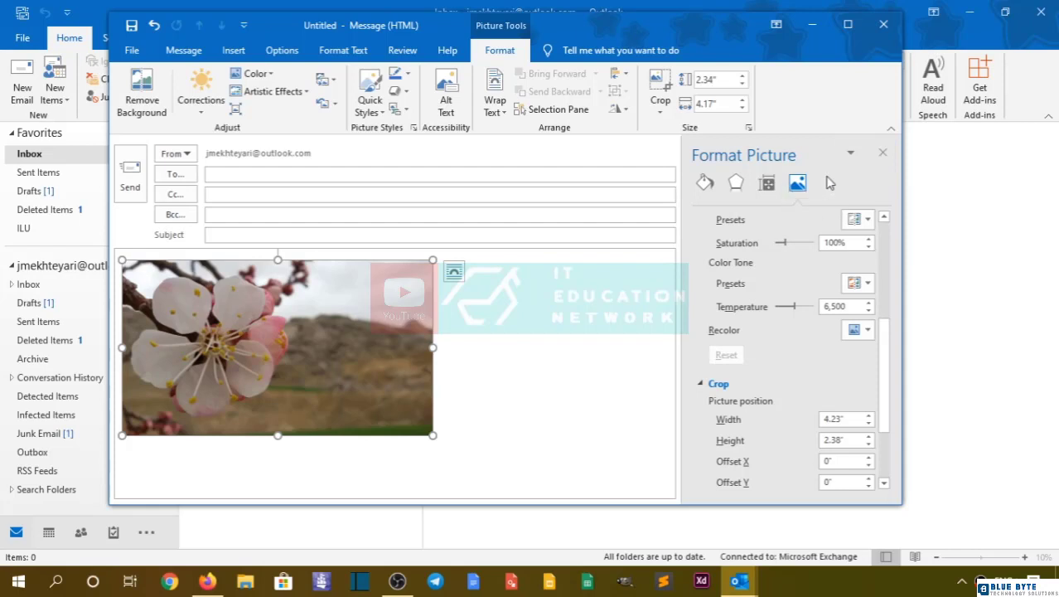
pyautogui.click(882, 153)
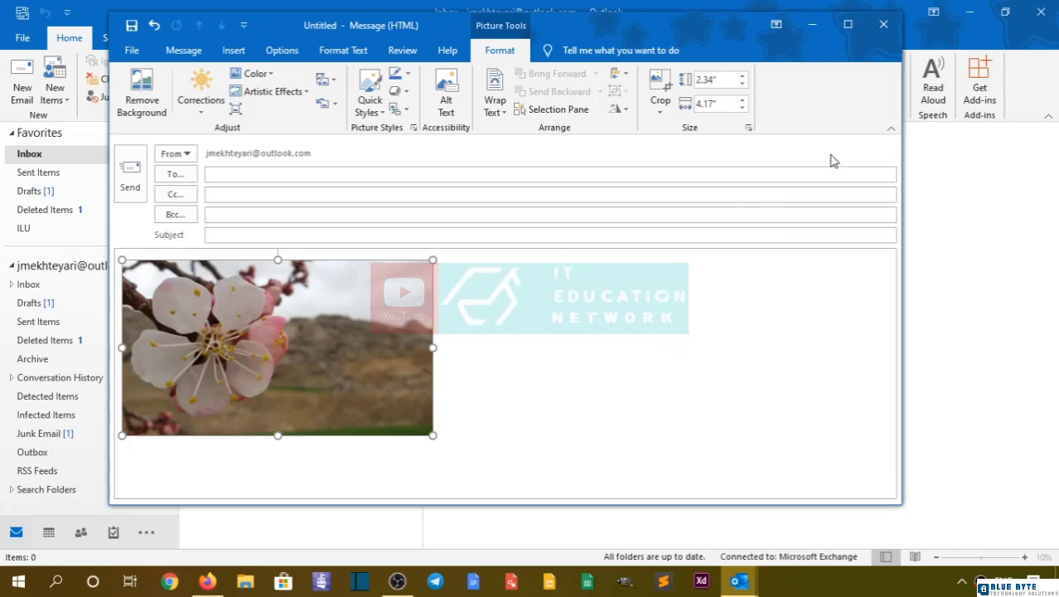
# Try Set Transparent Color on the pale sky behind the blossom
pyautogui.click(240, 75)
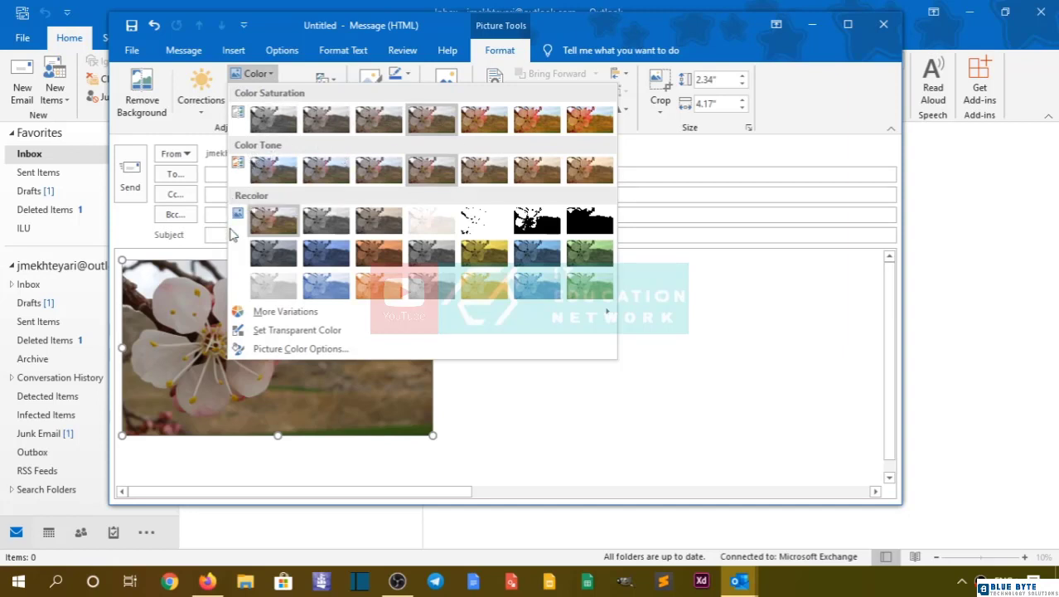
pyautogui.moveTo(280, 315)
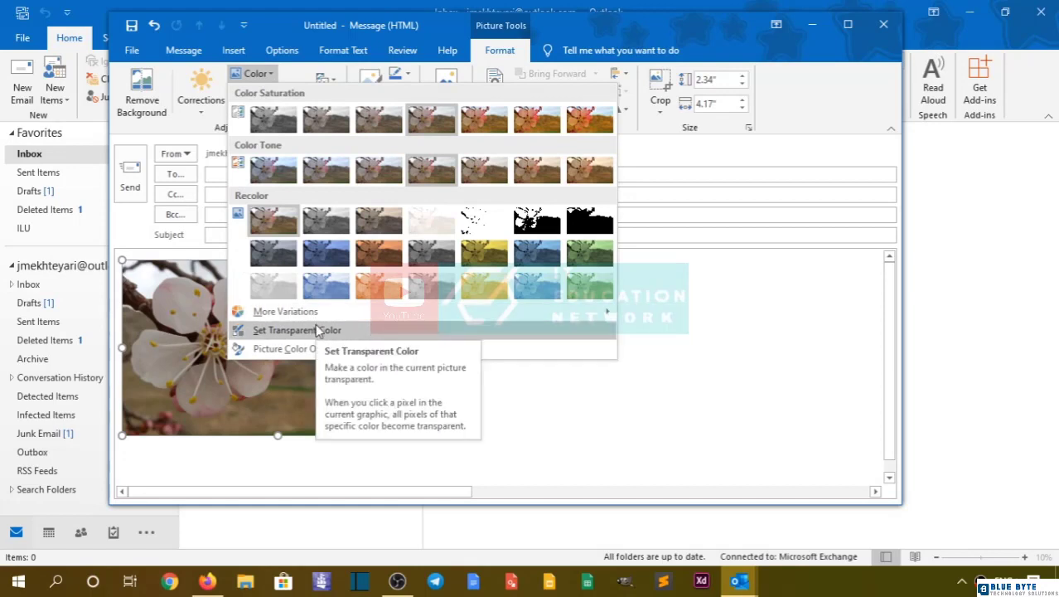
pyautogui.click(318, 331)
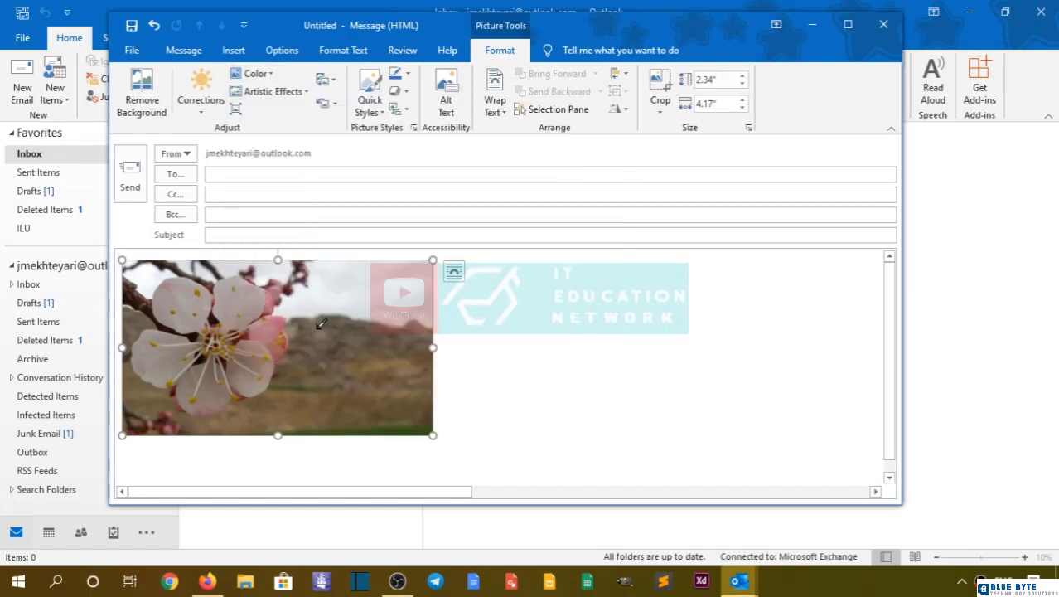
pyautogui.click(345, 289)
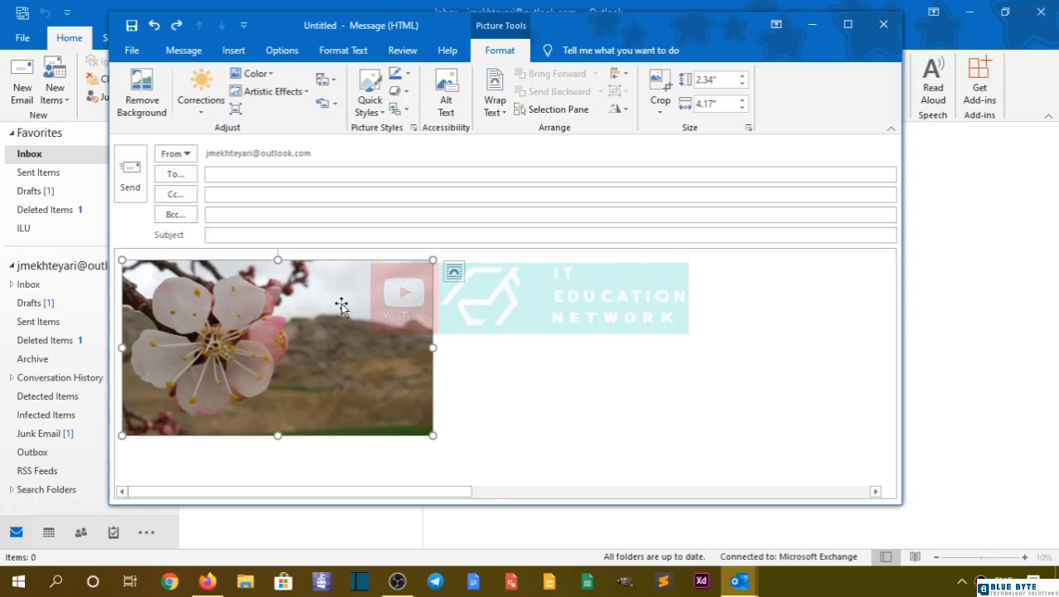
# Open the picture color options and review the saturation, tone, recolor and crop settings
pyautogui.click(254, 73)
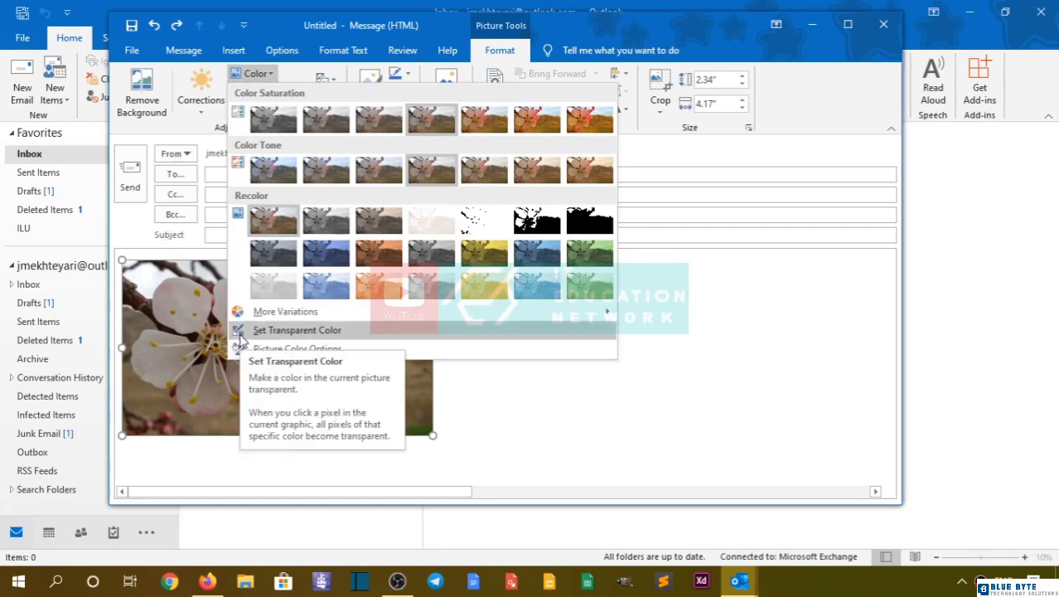
pyautogui.click(283, 349)
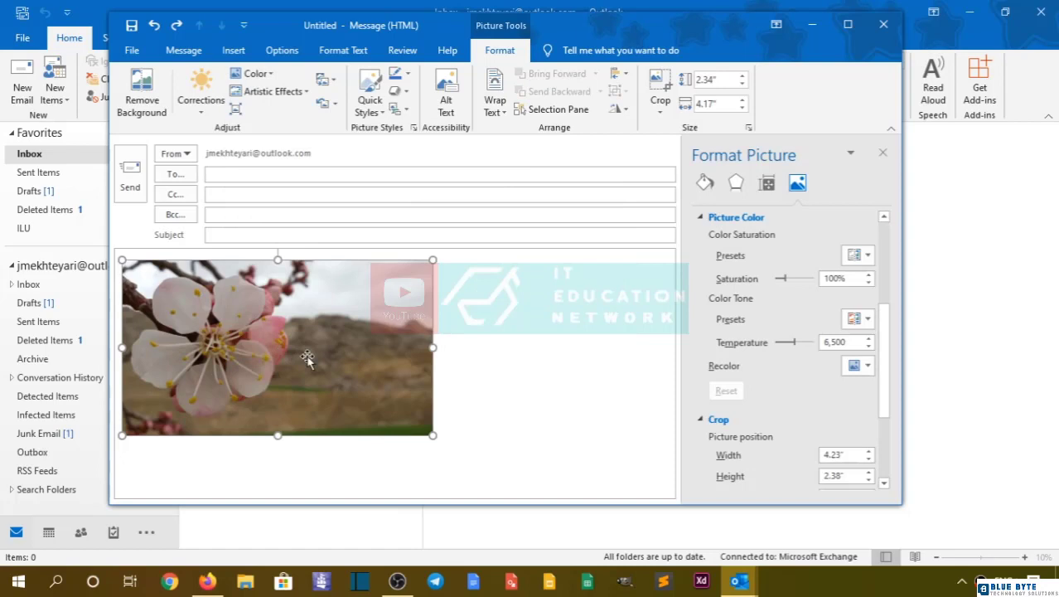
pyautogui.scroll(-3, 773, 348)
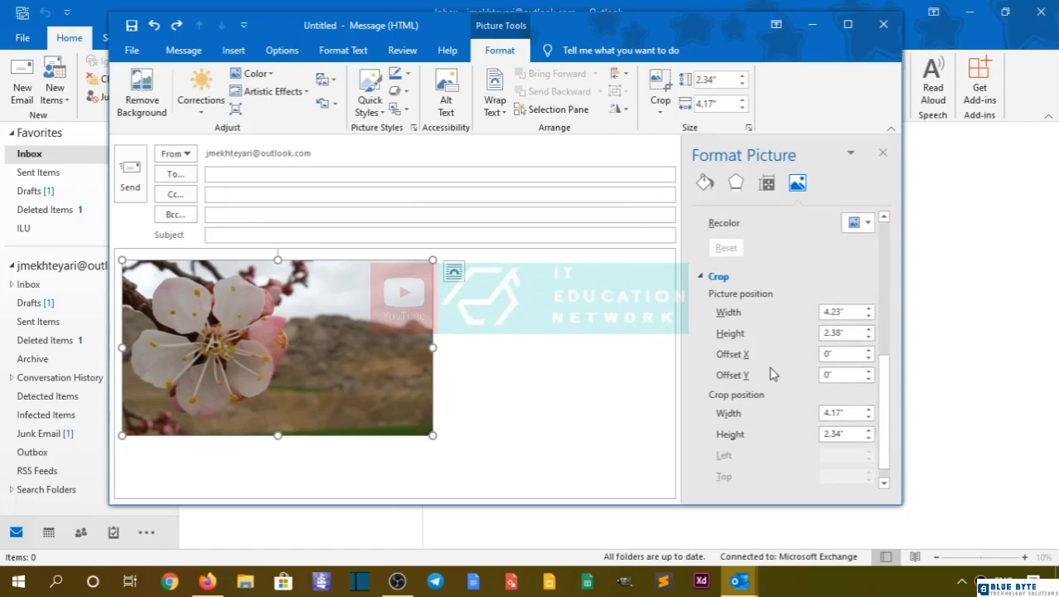
pyautogui.scroll(4, 846, 327)
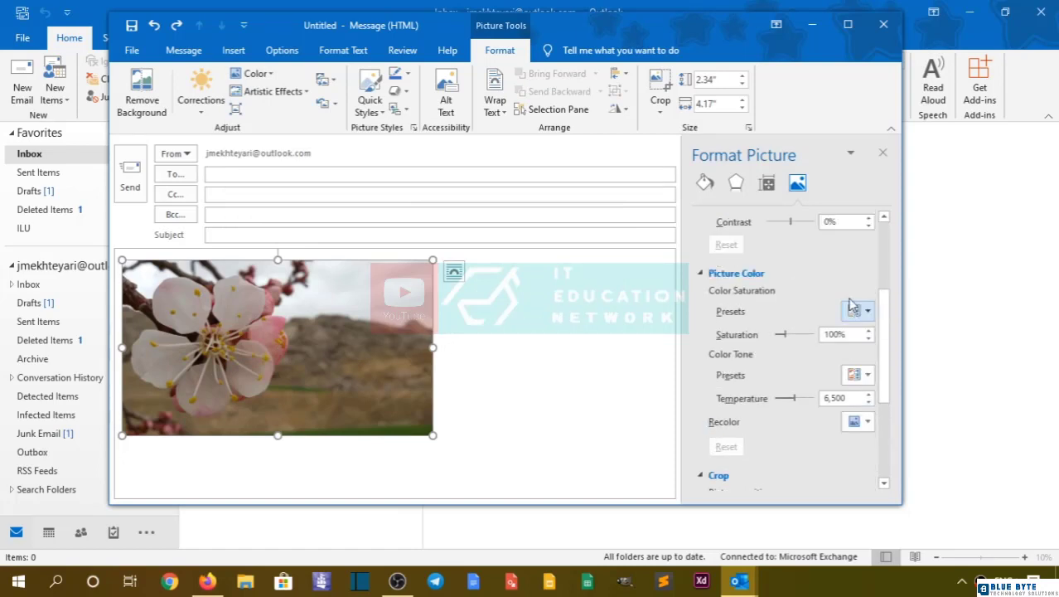
# Close the Format Picture pane and preview artistic effects such as Glow Edges on the blossom picture
pyautogui.click(881, 158)
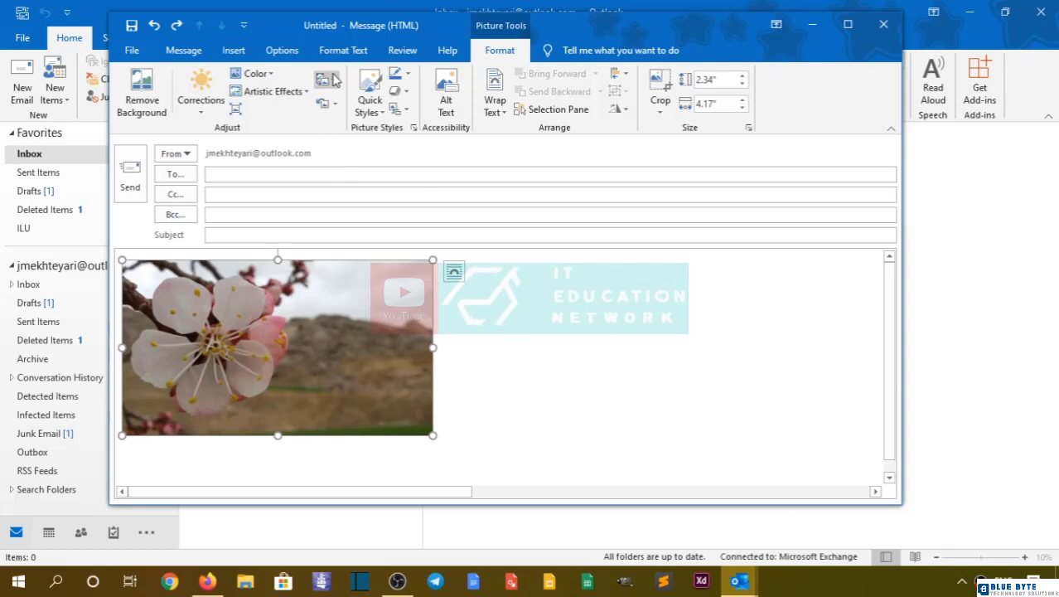
pyautogui.click(267, 93)
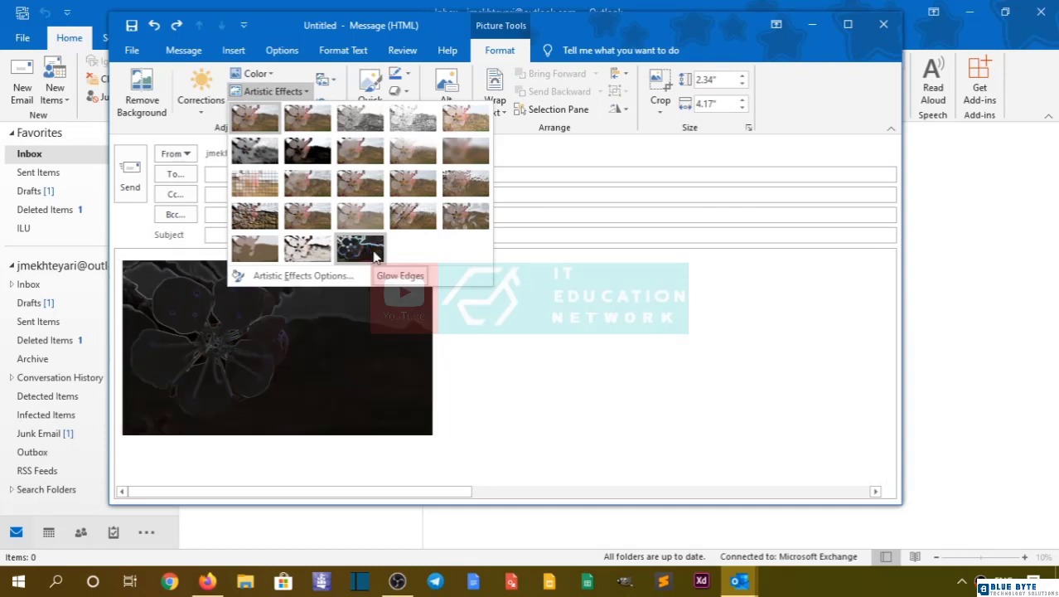
pyautogui.click(267, 93)
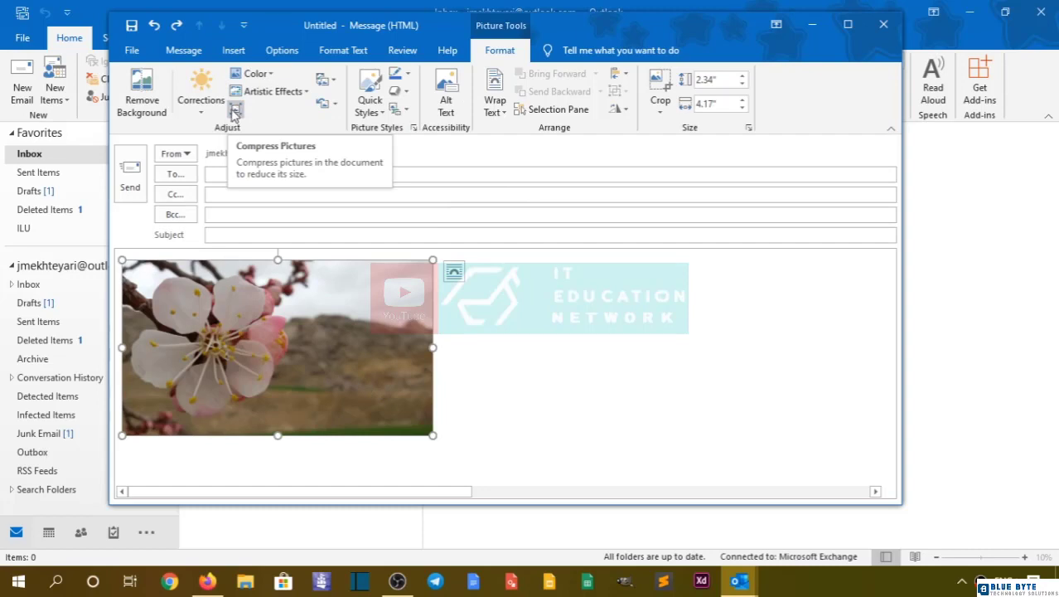
# Review the compression and resolution options for the picture, including E-mail (96 ppi), and cancel the dialog
pyautogui.click(234, 111)
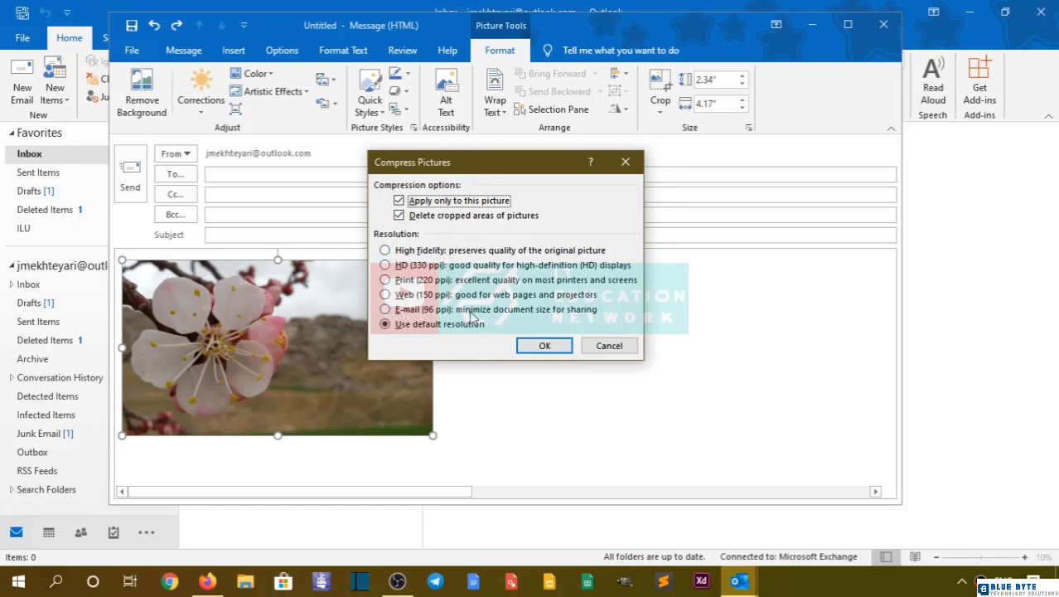
pyautogui.click(522, 311)
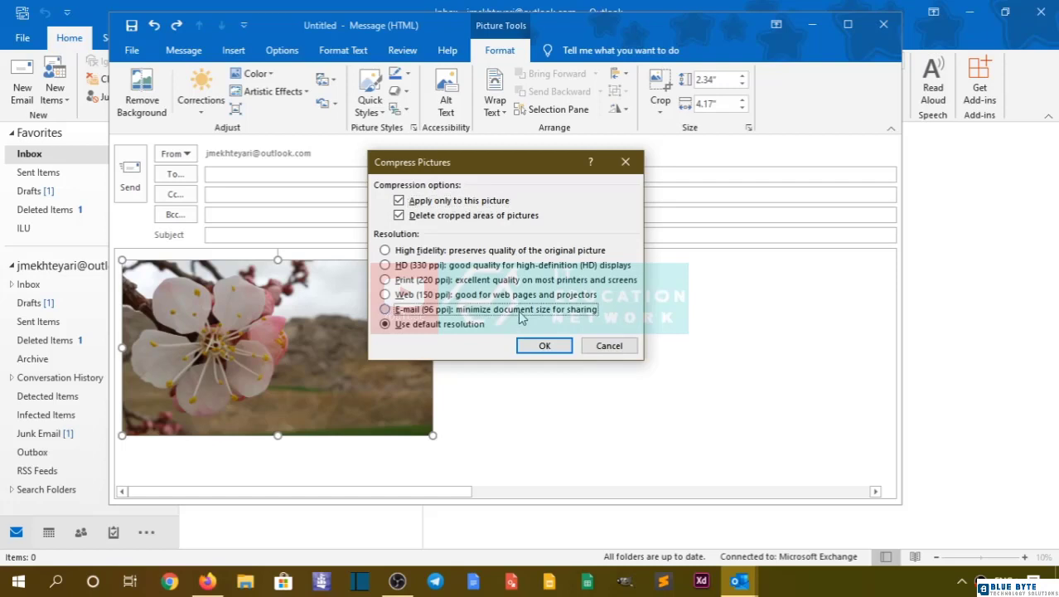
pyautogui.click(602, 347)
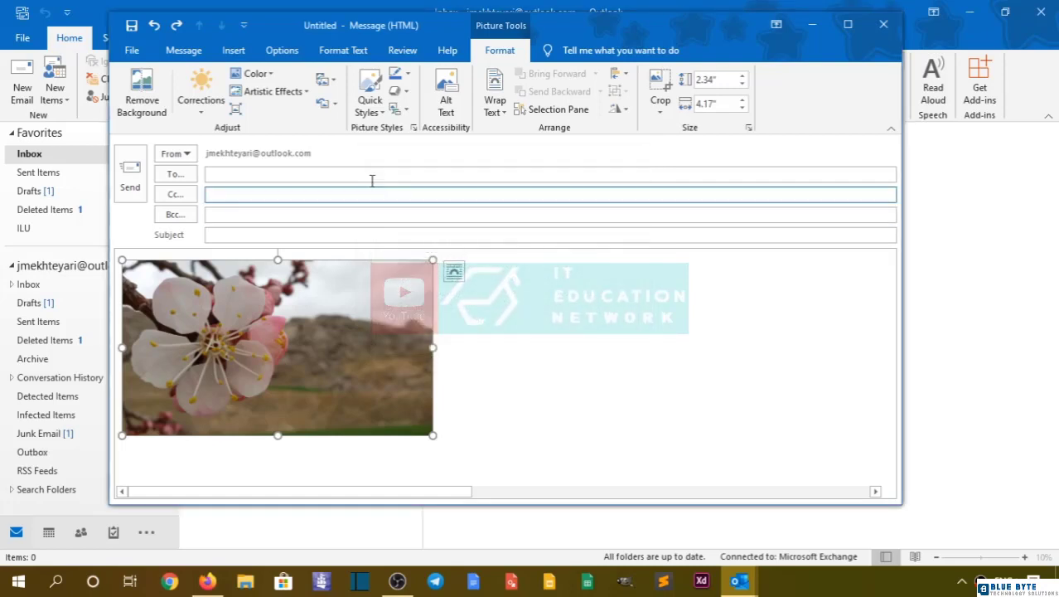
# Review the sources for changing the picture and the options for resetting the picture and its size
pyautogui.click(330, 85)
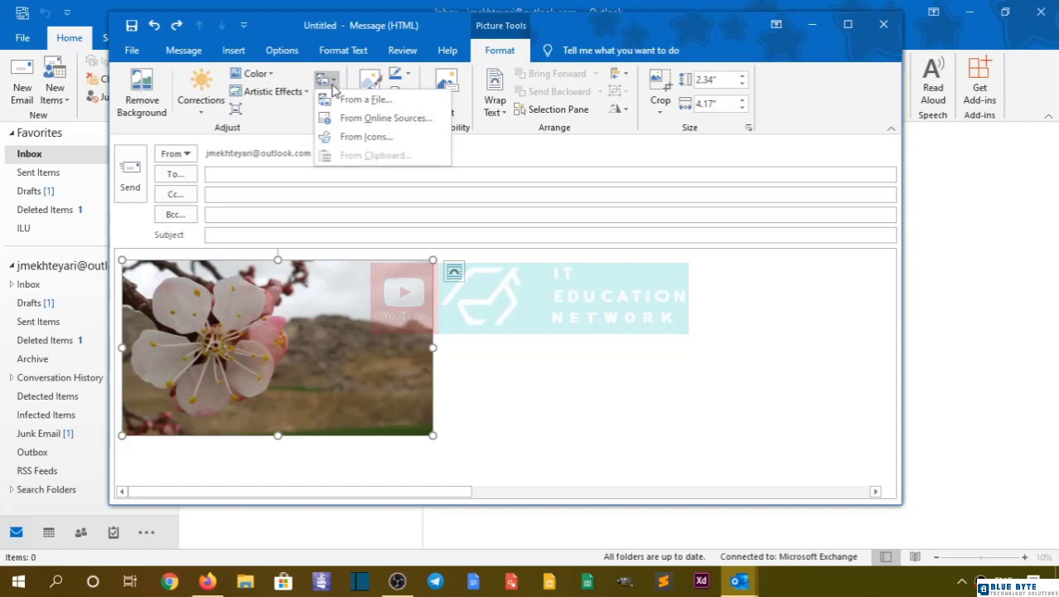
pyautogui.click(331, 86)
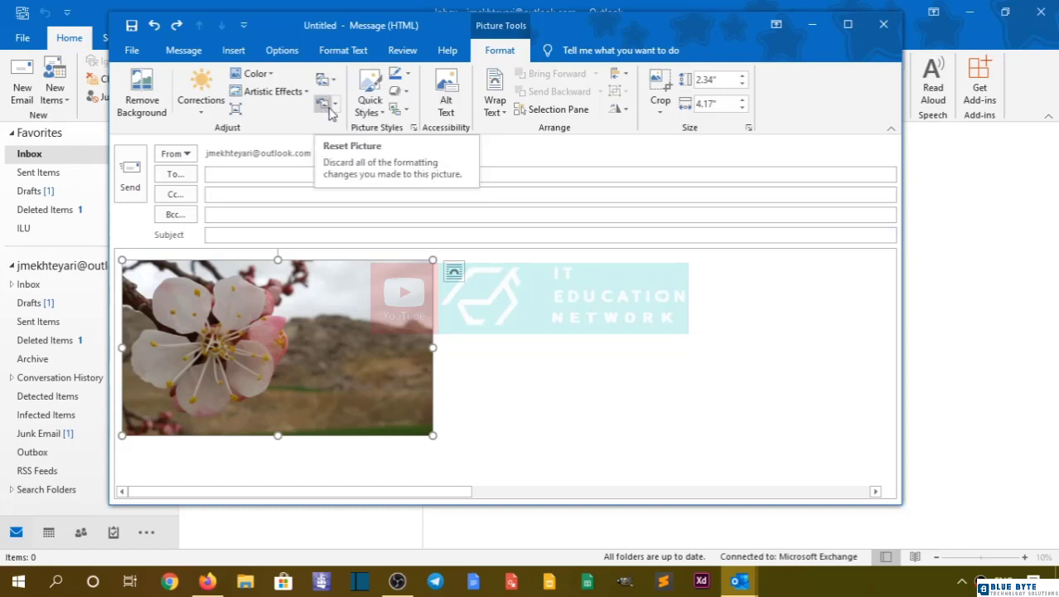
pyautogui.click(334, 103)
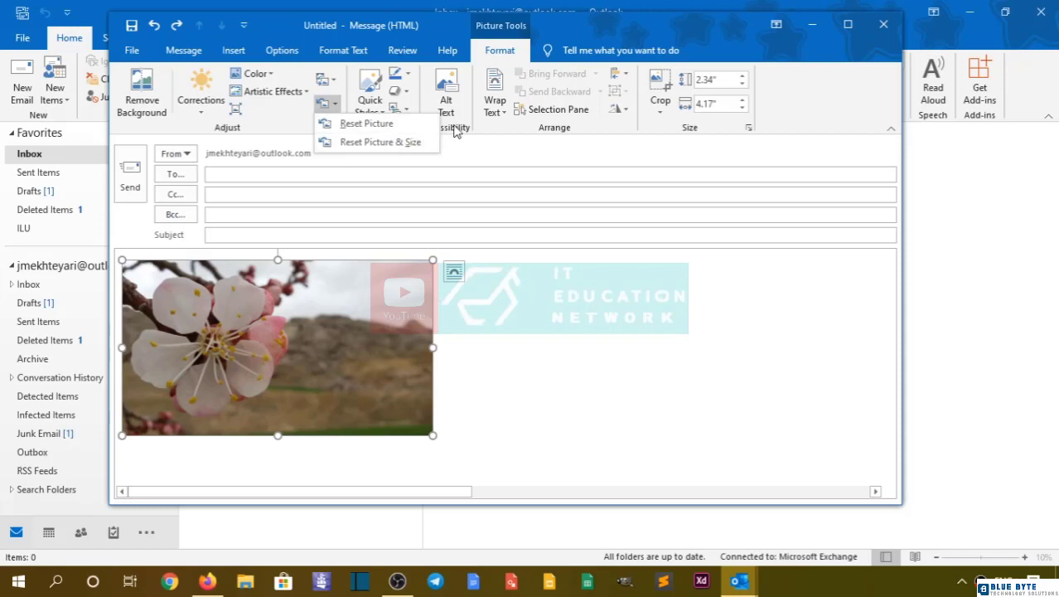
pyautogui.click(399, 141)
# Preview the picture quick styles and look through the border colors, weights and dash types
pyautogui.click(369, 92)
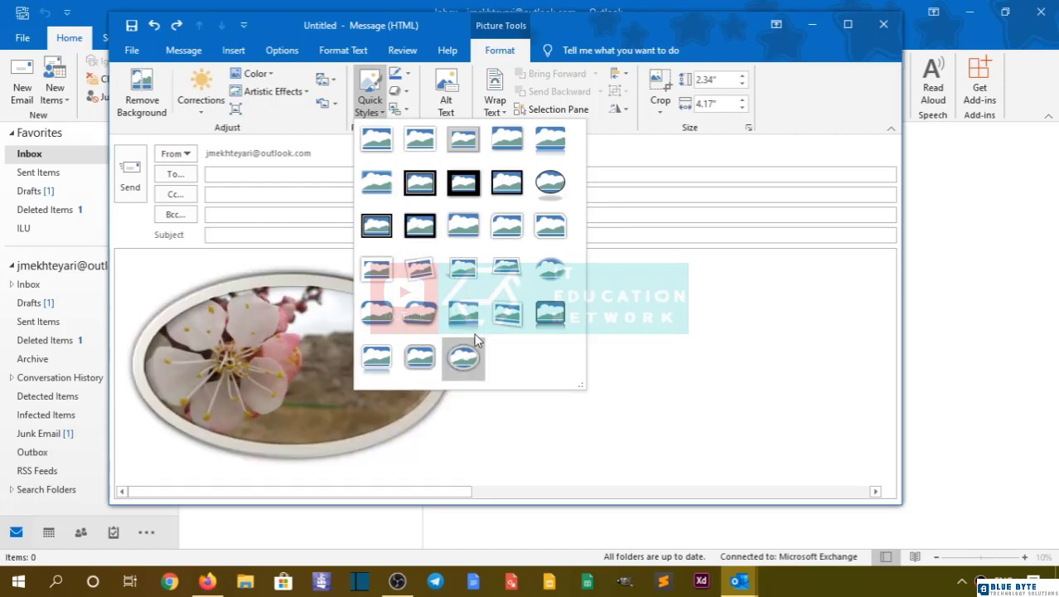
pyautogui.click(406, 73)
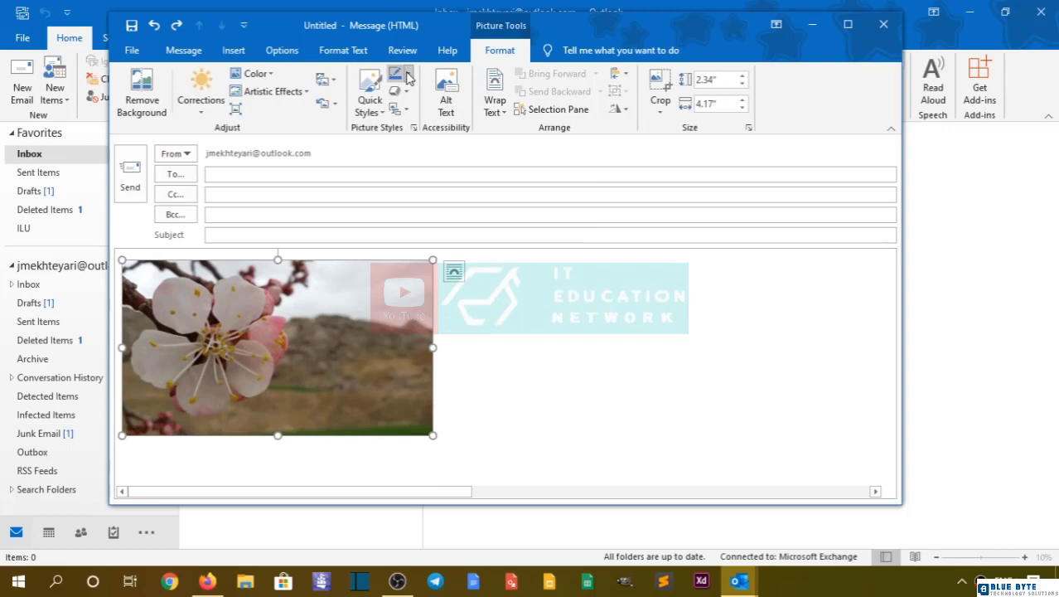
pyautogui.click(406, 74)
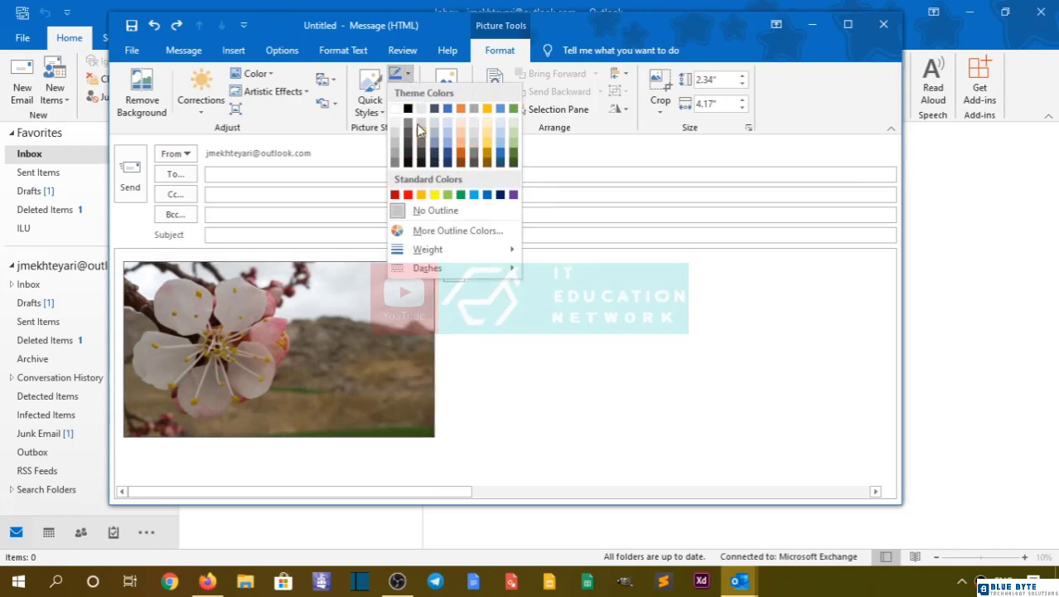
pyautogui.moveTo(472, 254)
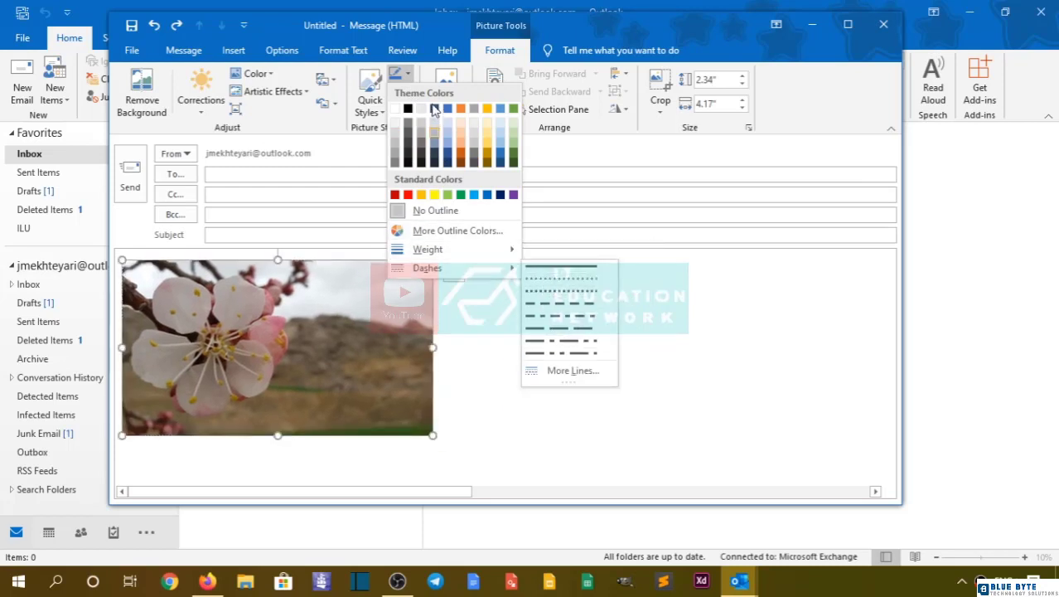
# Preview the picture effects, including the presets, bevel and reflection variations
pyautogui.click(398, 89)
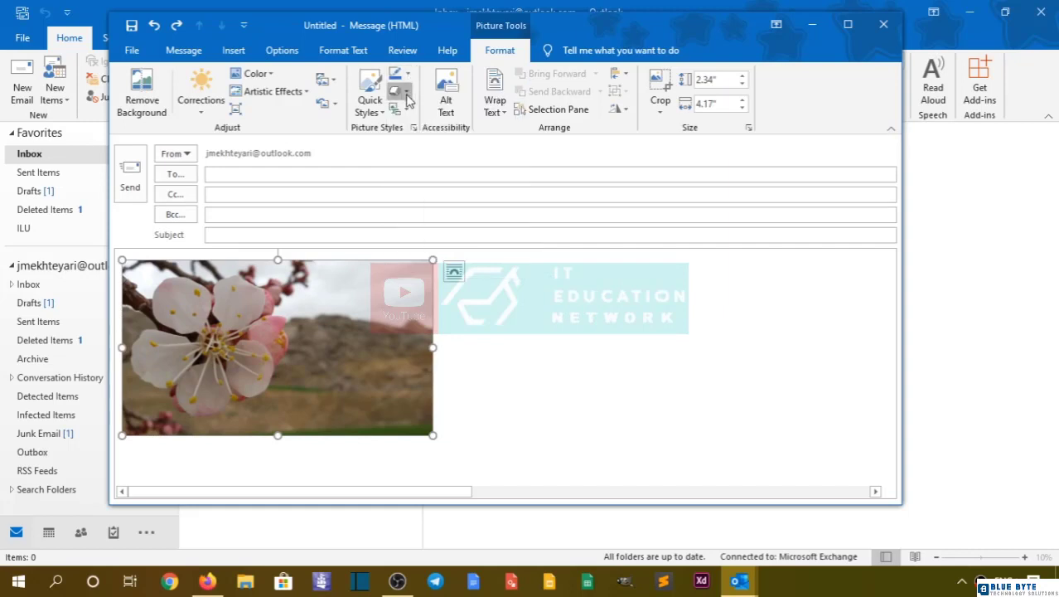
pyautogui.click(397, 90)
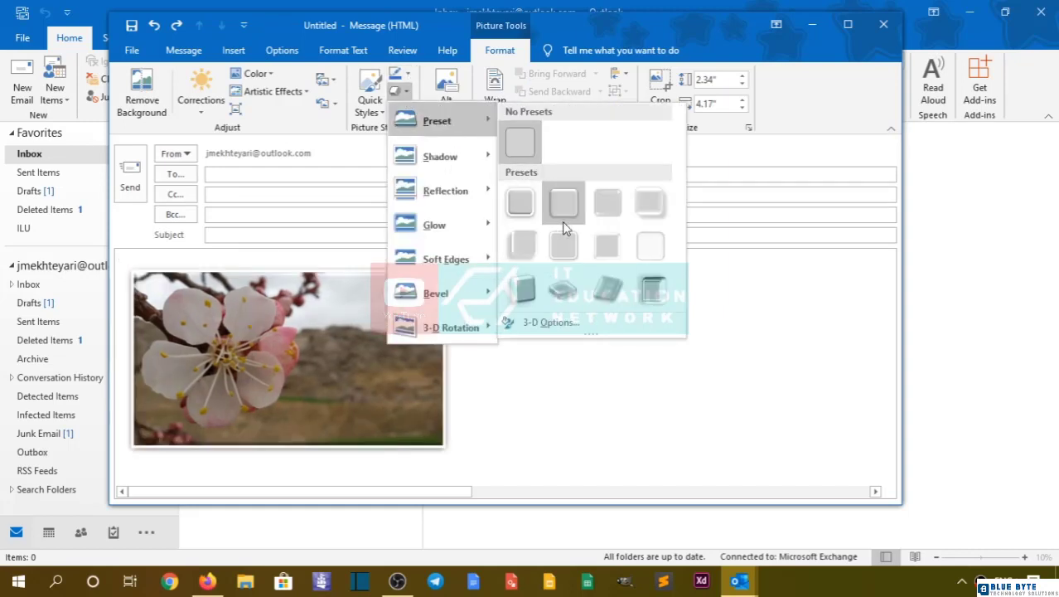
pyautogui.moveTo(465, 155)
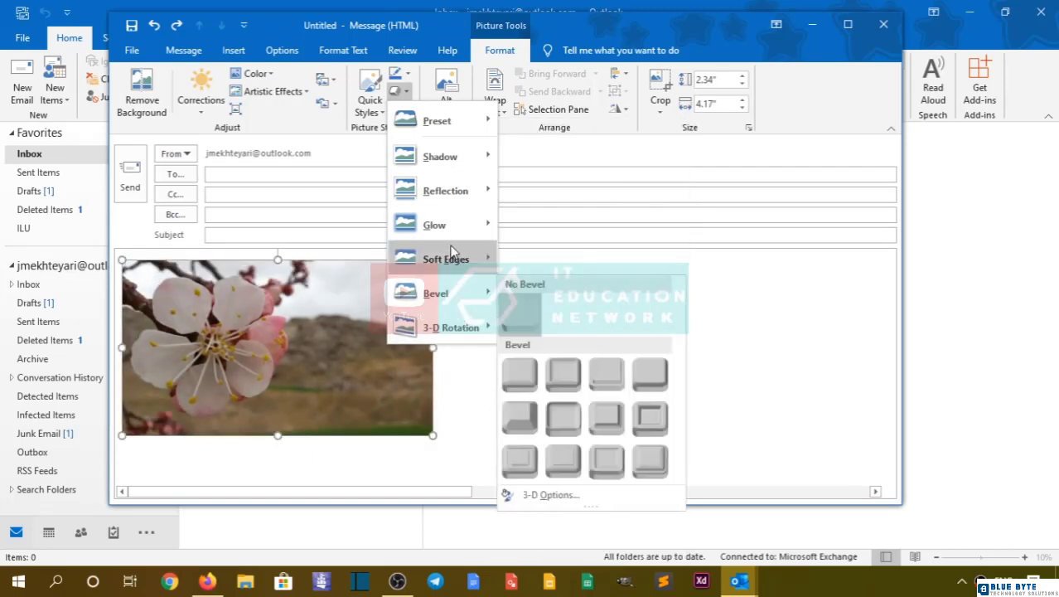
pyautogui.moveTo(492, 195)
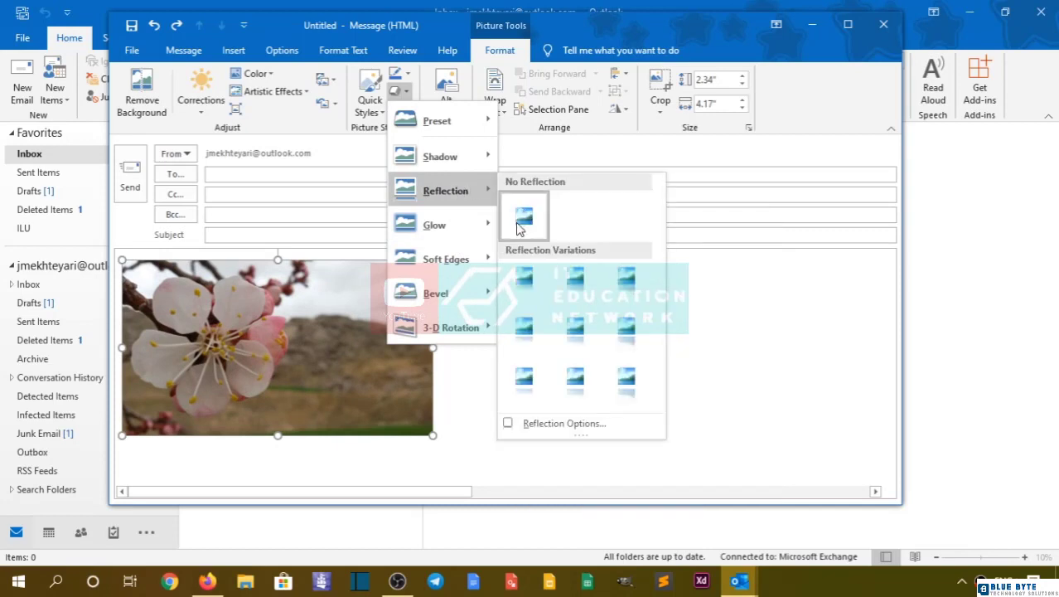
# Open the reflection options and review the detailed Shadow, Reflection, Glow and Soft Edges settings
pyautogui.click(534, 424)
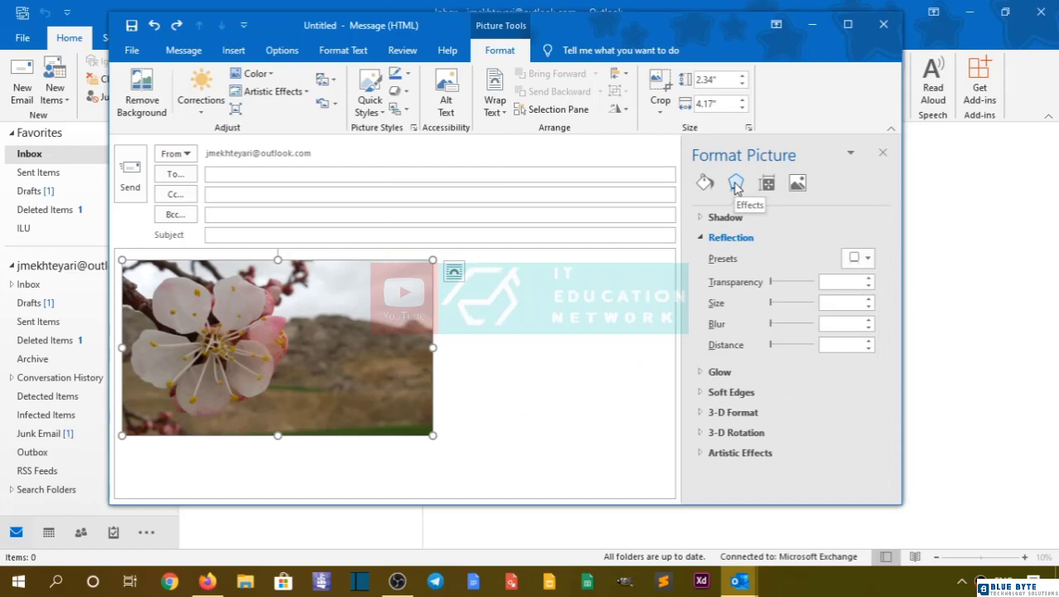
pyautogui.click(714, 217)
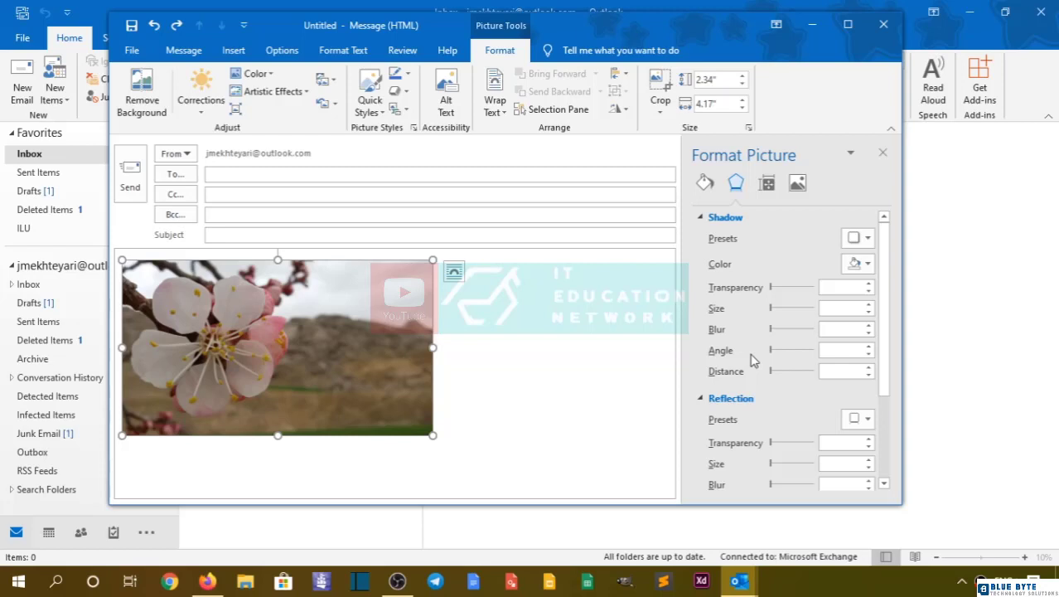
pyautogui.scroll(-3, 752, 359)
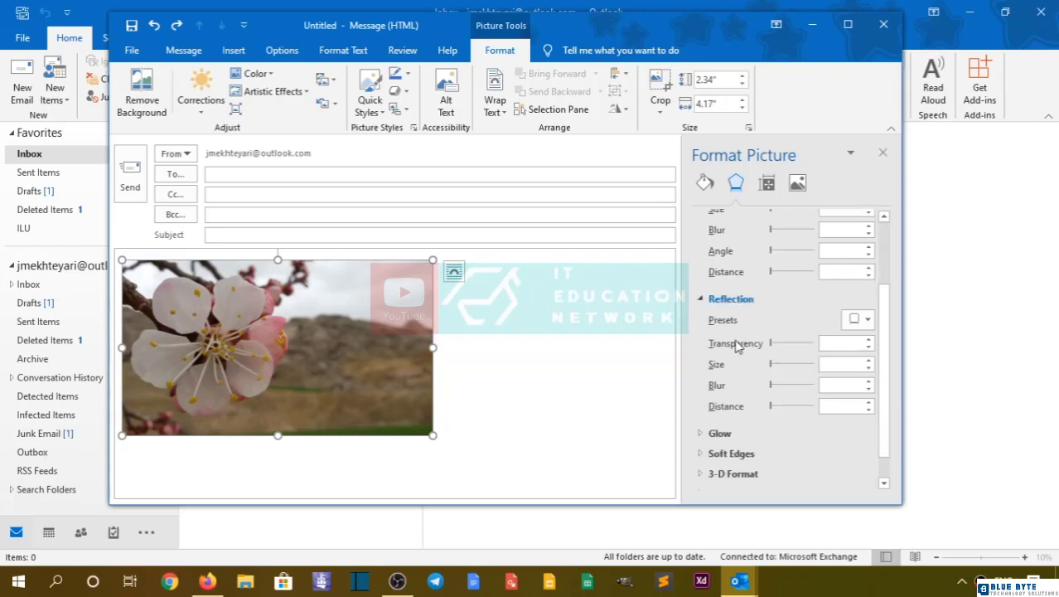
pyautogui.click(715, 431)
pyautogui.scroll(-3, 714, 403)
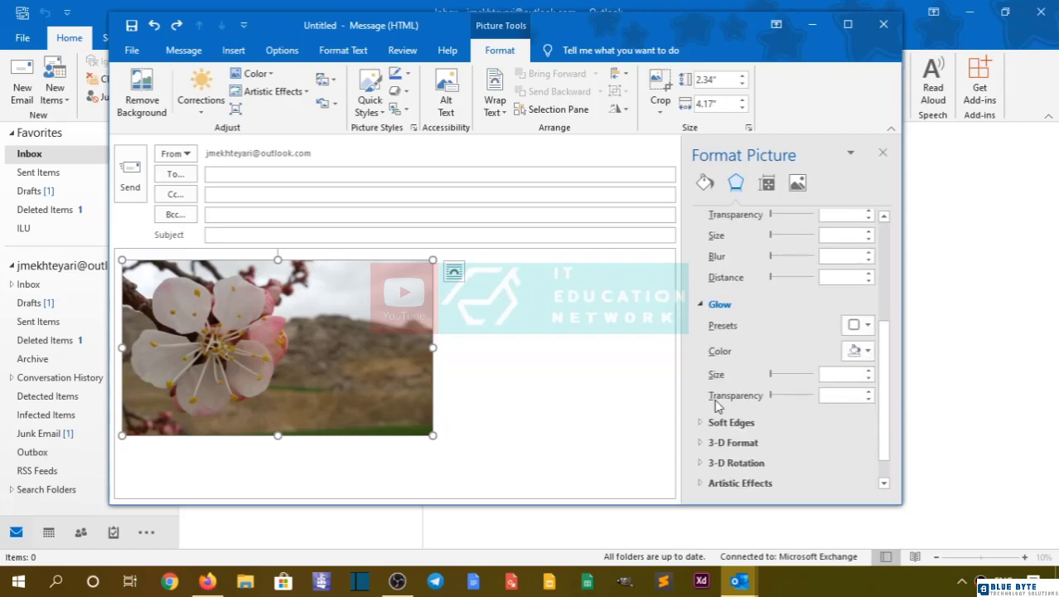
pyautogui.click(724, 421)
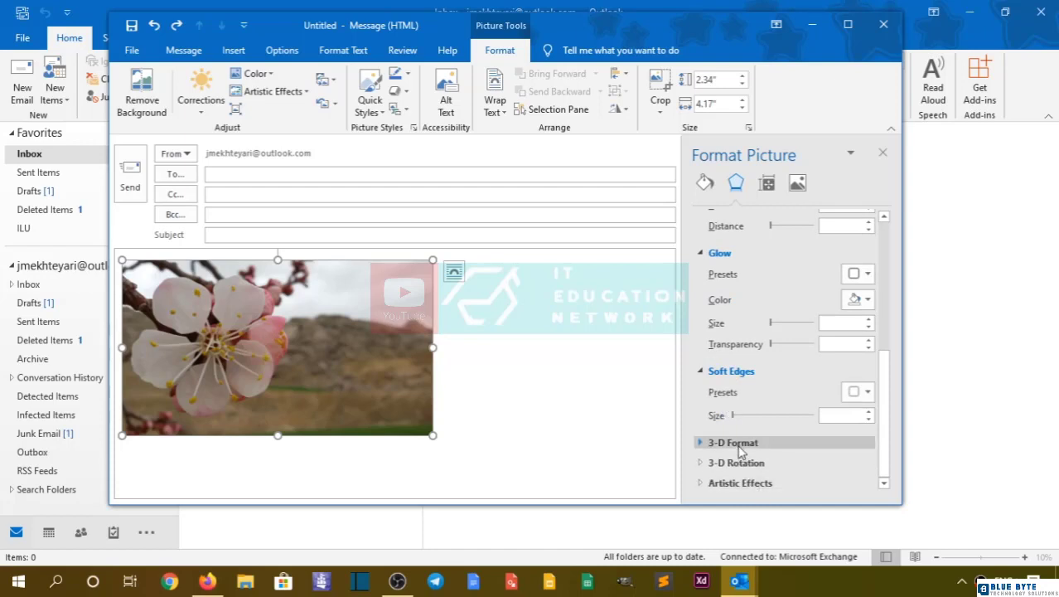
# Review the 3-D Format, 3-D Rotation and Artistic Effects settings, and close the Format Picture pane
pyautogui.click(733, 442)
pyautogui.scroll(-3, 727, 415)
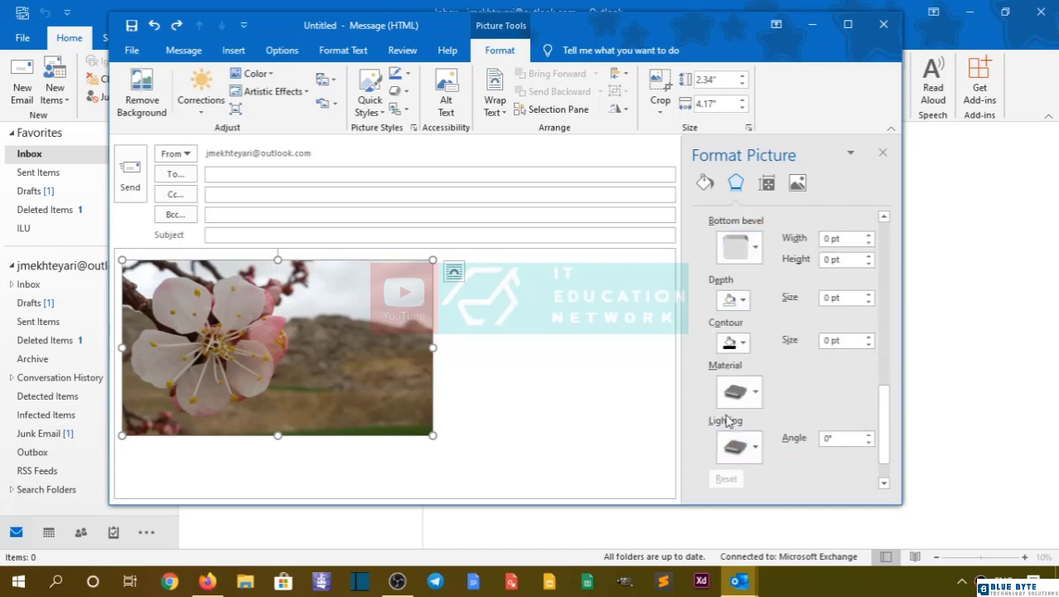
pyautogui.click(720, 457)
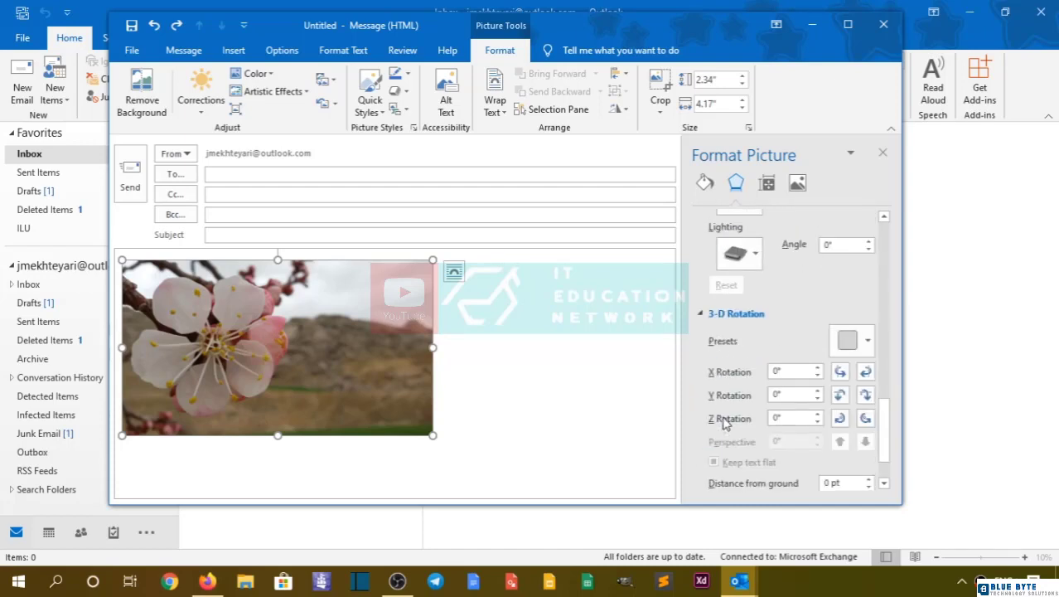
pyautogui.scroll(-1, 714, 430)
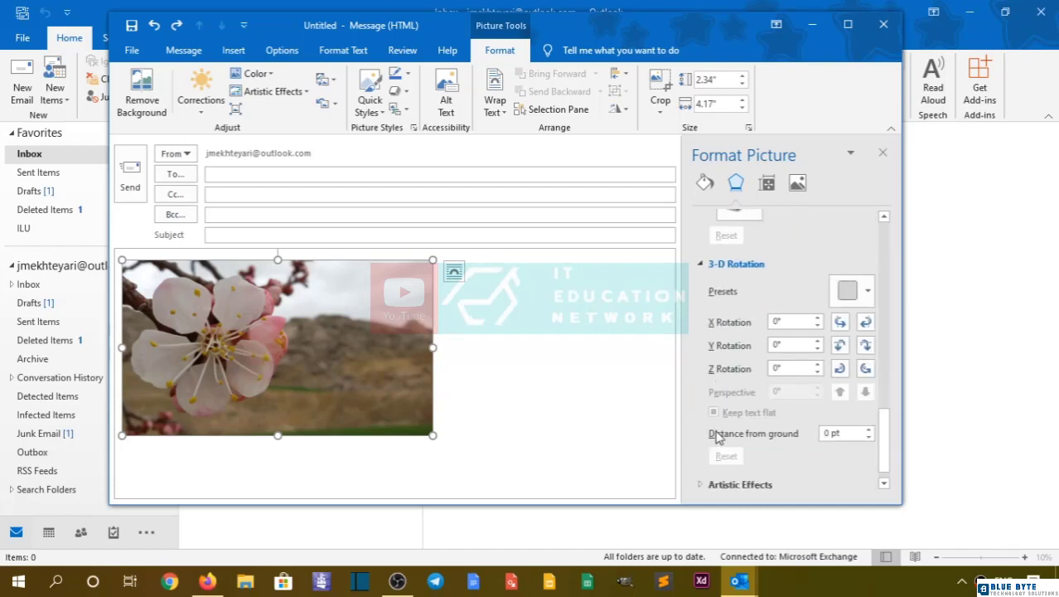
pyautogui.click(713, 484)
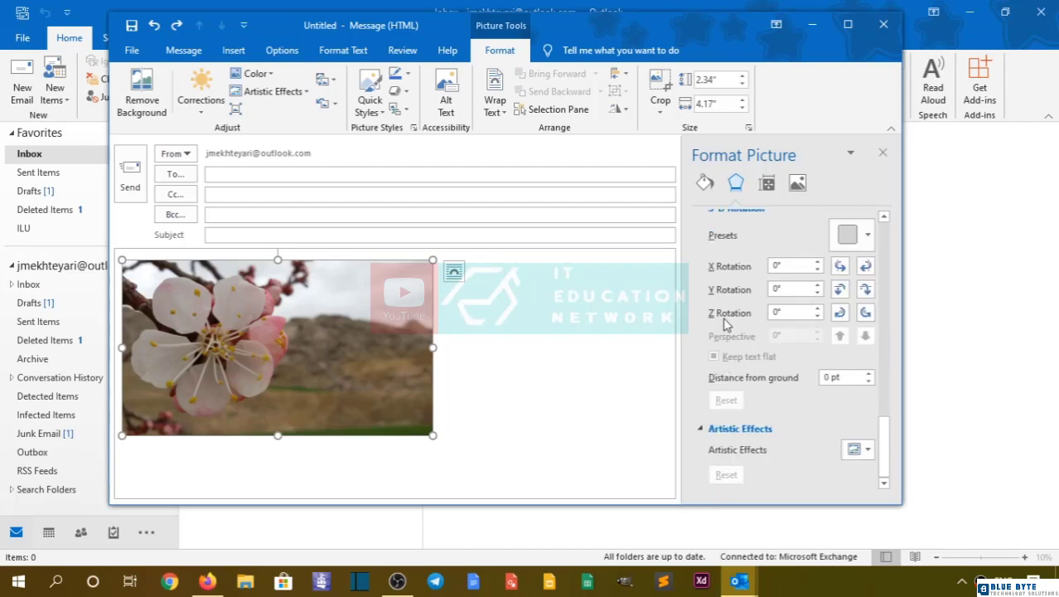
pyautogui.click(654, 213)
pyautogui.click(880, 152)
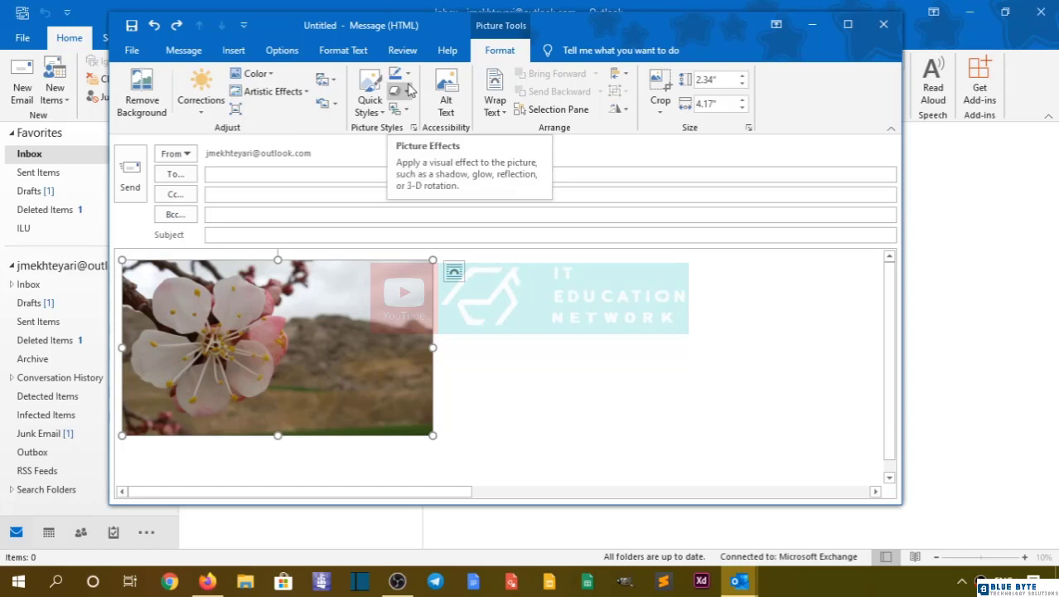
# Convert the picture to the Circle Picture Hierarchy layout and caption it "Almond Rose"
pyautogui.click(401, 111)
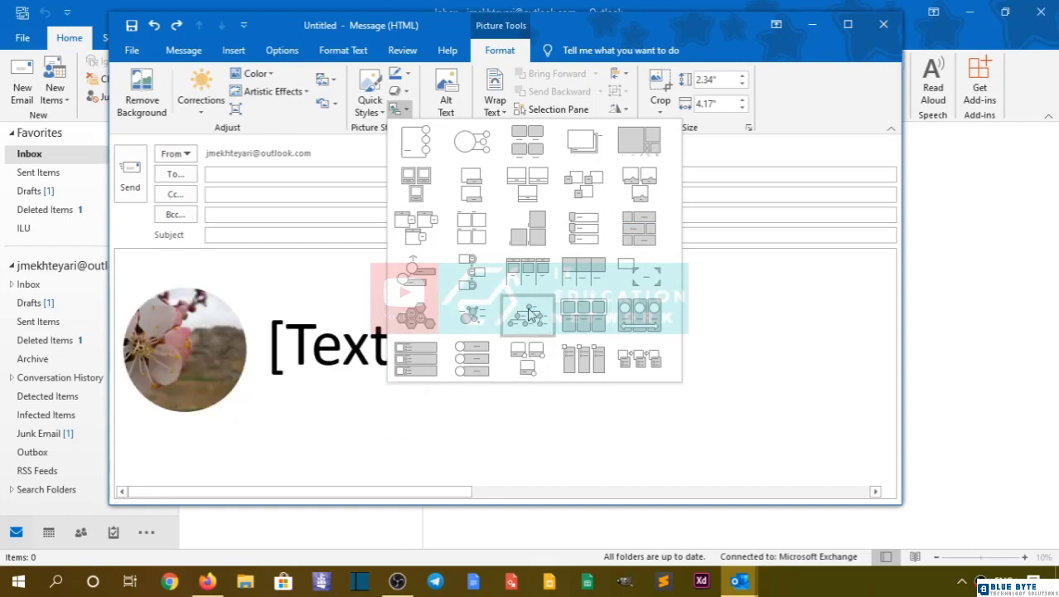
pyautogui.click(529, 315)
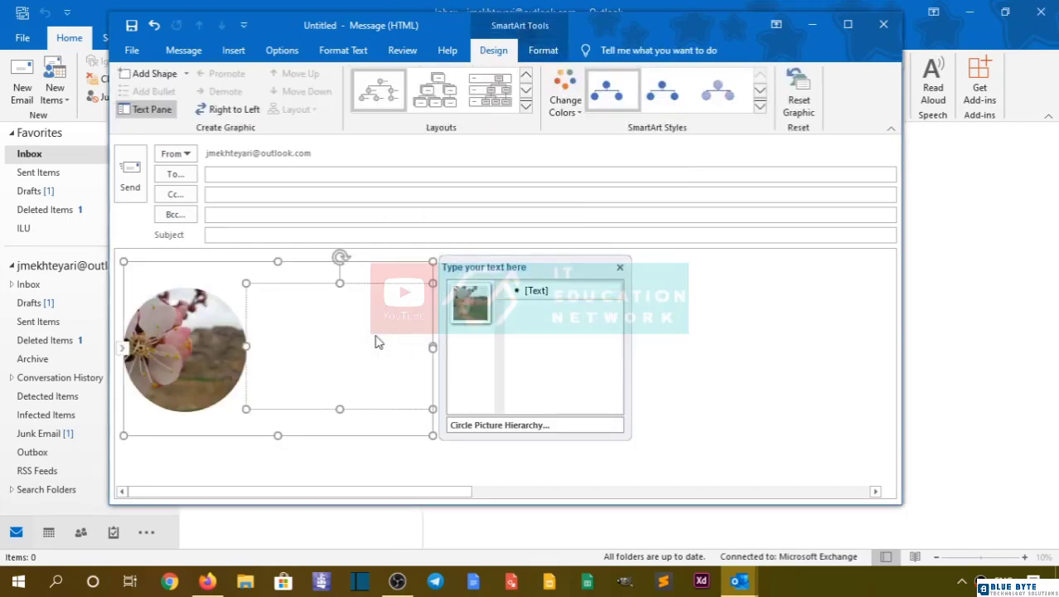
pyautogui.write('Almon')
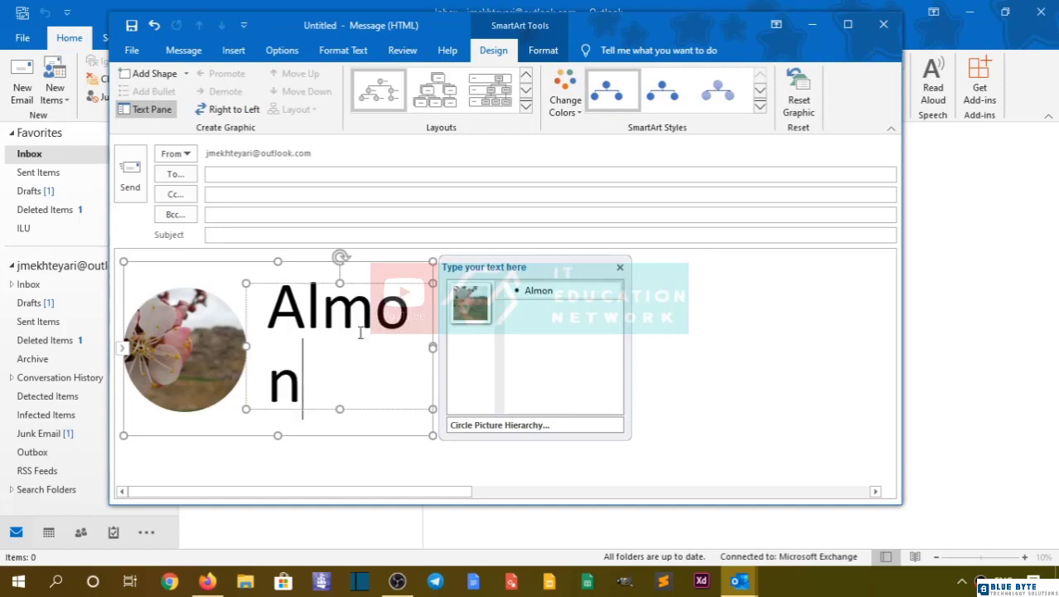
pyautogui.write('d ')
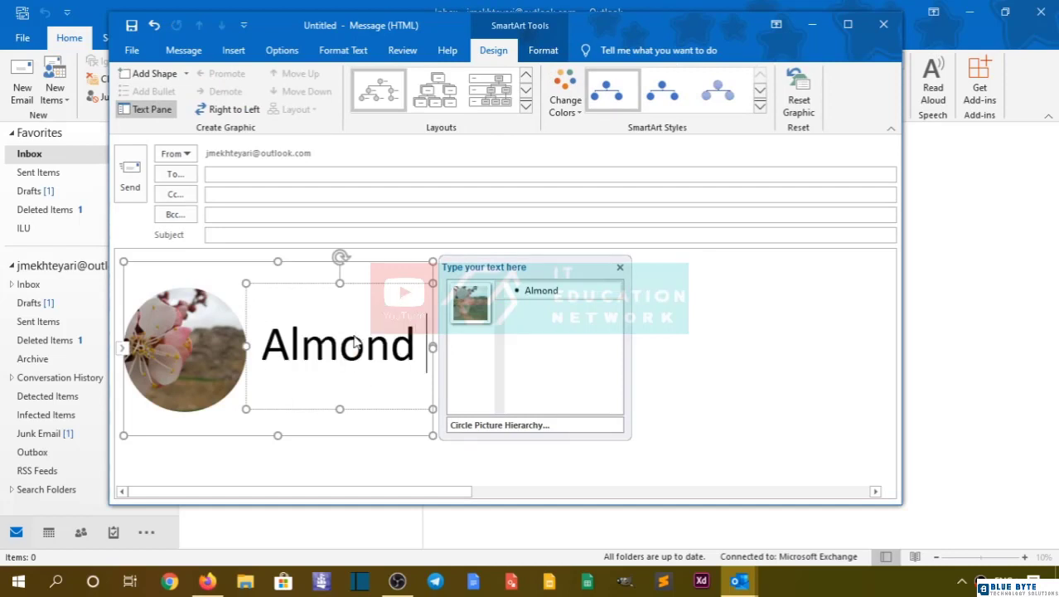
pyautogui.write('Rose')
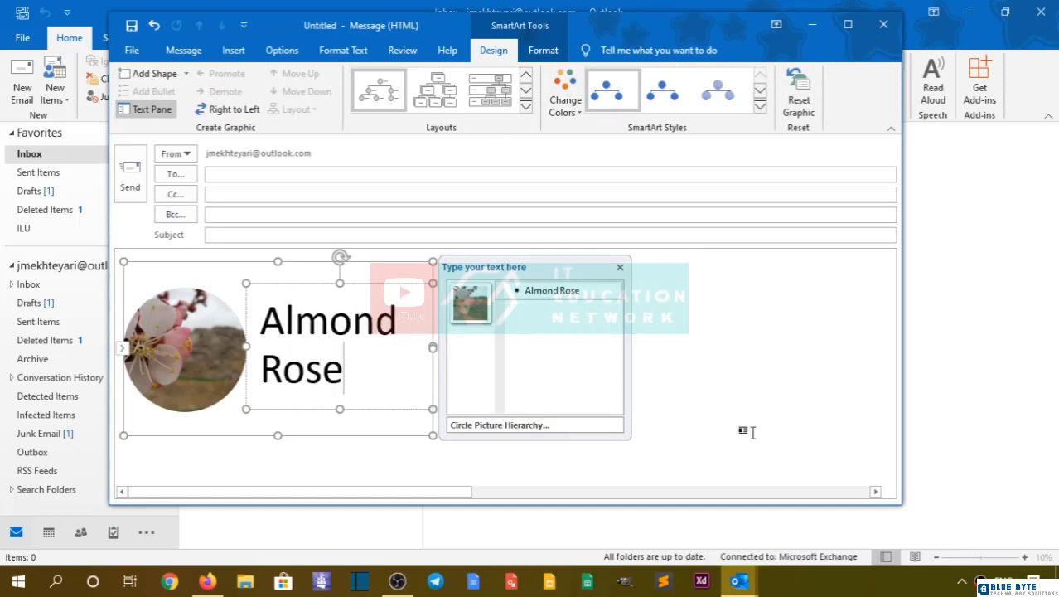
pyautogui.click(812, 418)
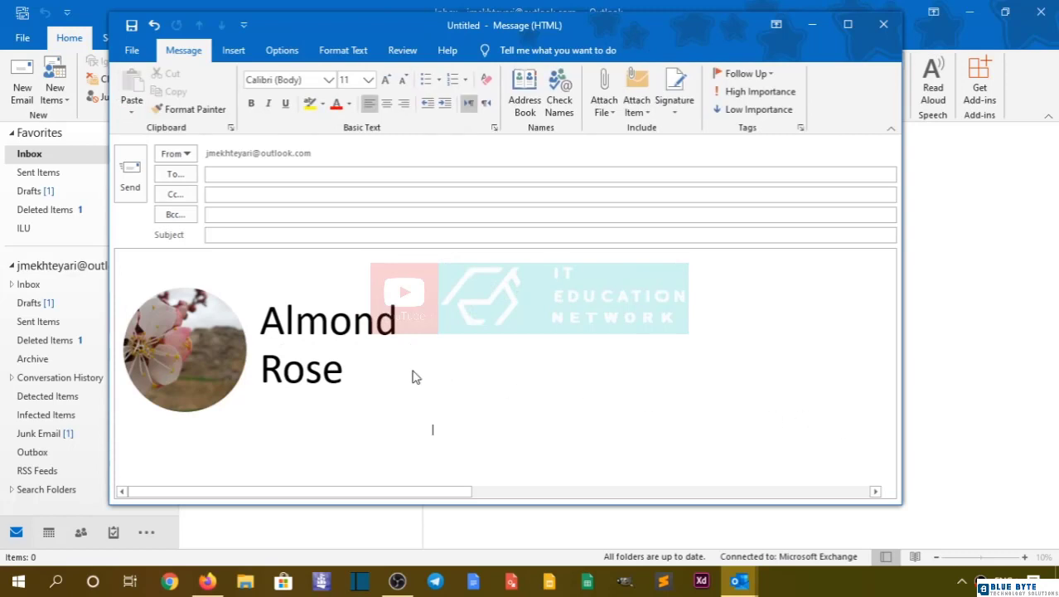
# Reduce the "Almond Rose" caption's font size to 28
pyautogui.click(413, 374)
pyautogui.moveTo(343, 374); pyautogui.dragTo(286, 336)
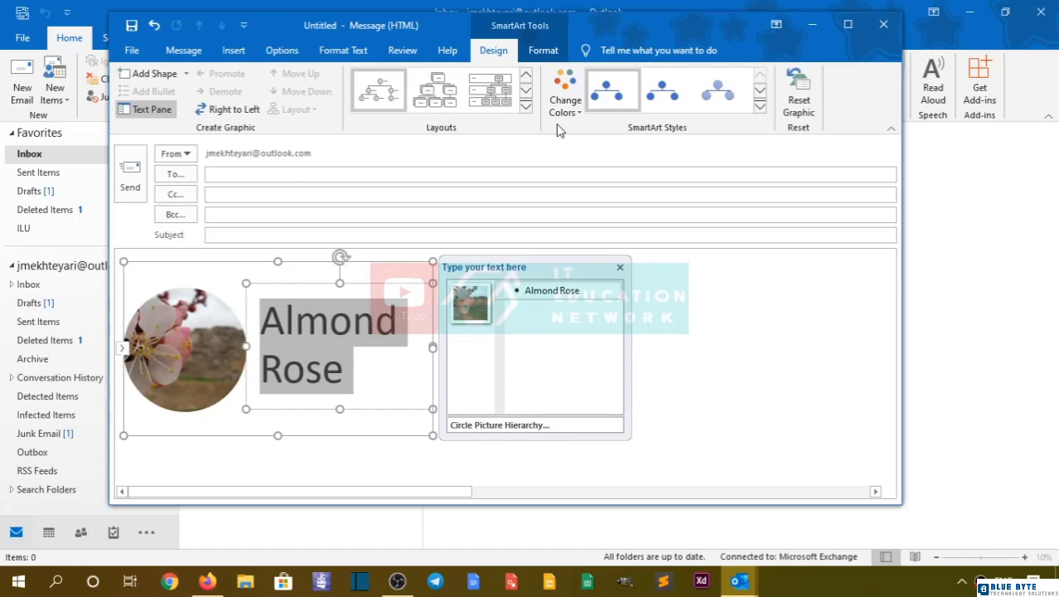
pyautogui.click(183, 52)
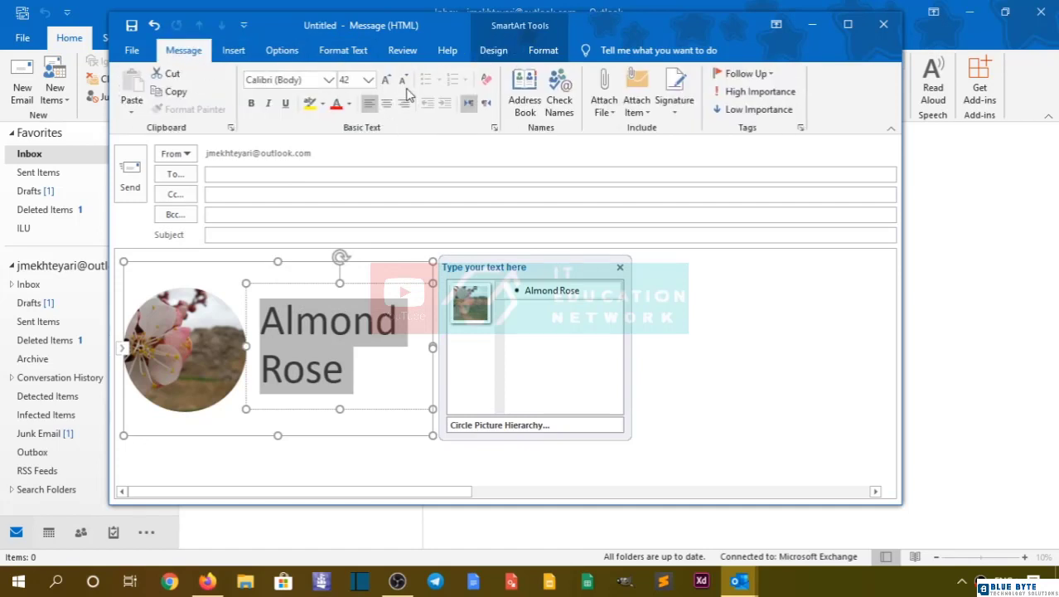
pyautogui.click(403, 81)
pyautogui.click(402, 80)
pyautogui.click(402, 81)
pyautogui.click(403, 80)
pyautogui.click(403, 80)
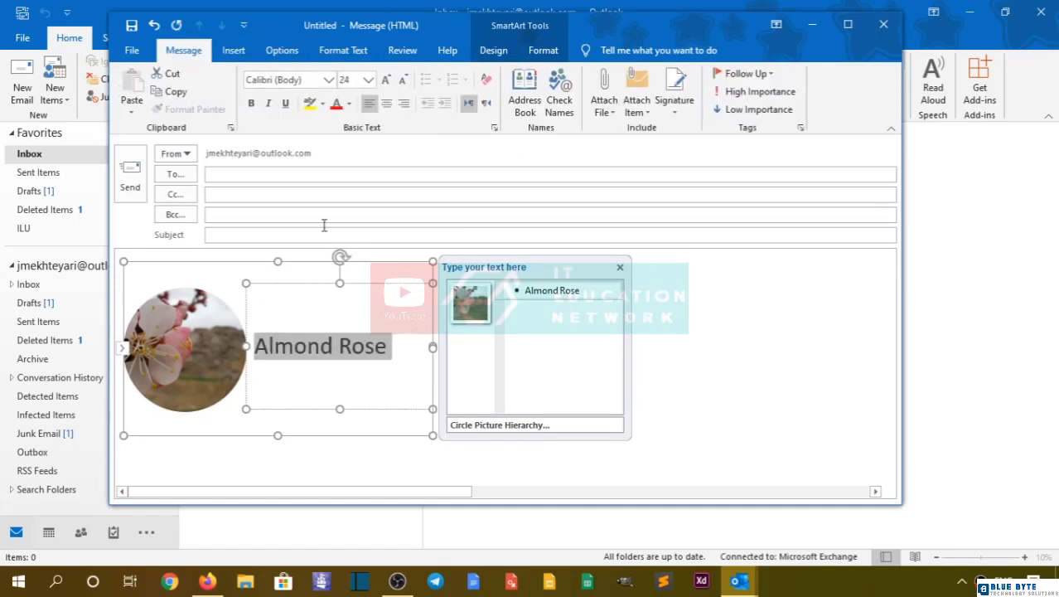
pyautogui.click(386, 80)
pyautogui.click(823, 451)
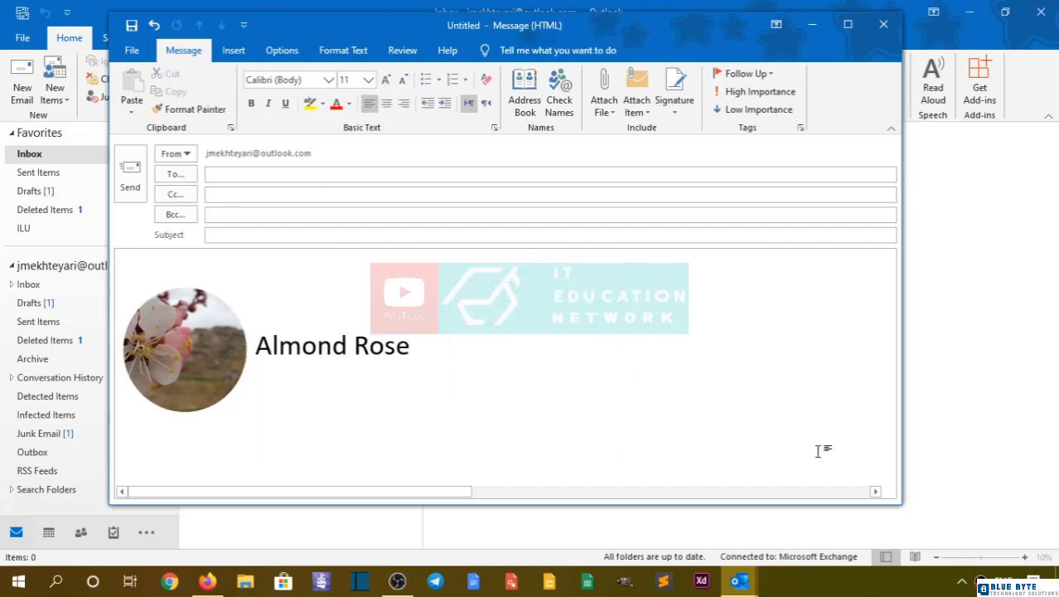
# Undo the caption changes and the SmartArt conversion back to the plain rectangular picture
pyautogui.hotkey('ctrl', 'z')
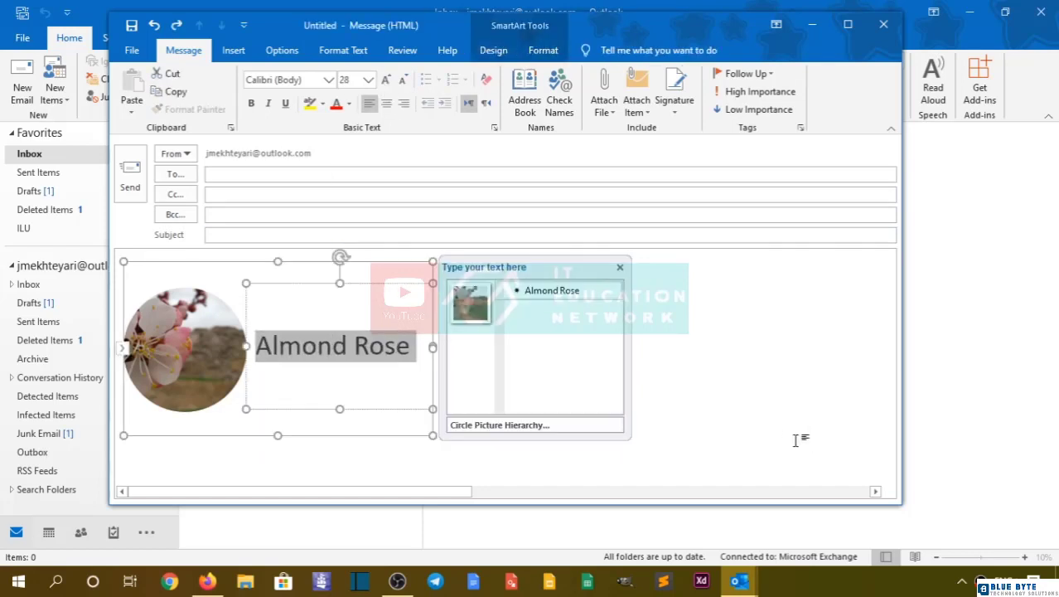
pyautogui.hotkey('ctrl', 'z')
pyautogui.hotkey('ctrl', 'z')
pyautogui.hotkey('ctrl', 'z')
pyautogui.hotkey('ctrl', 'z')
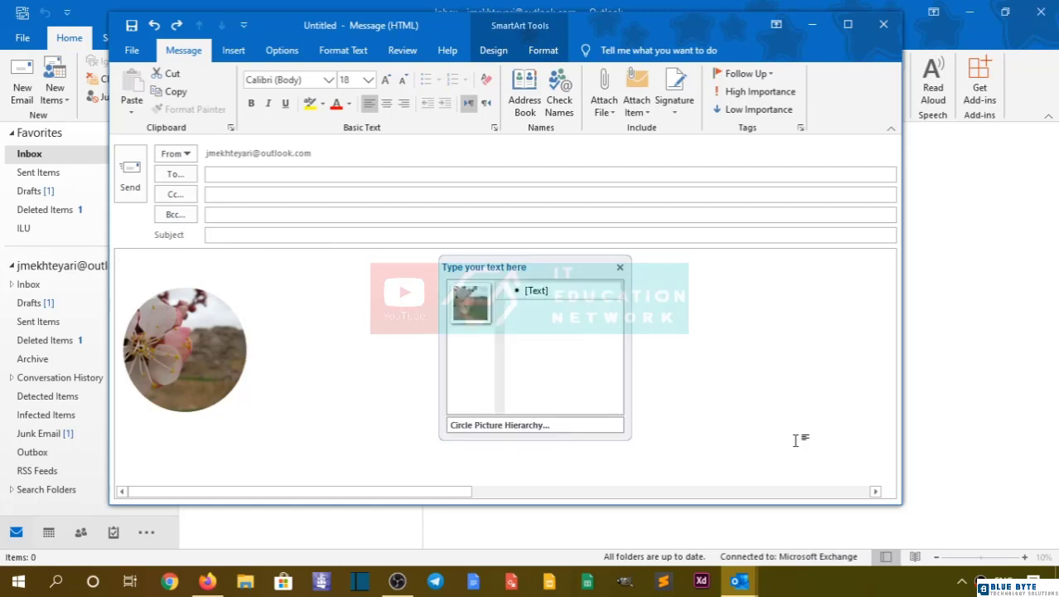
pyautogui.hotkey('ctrl', 'z')
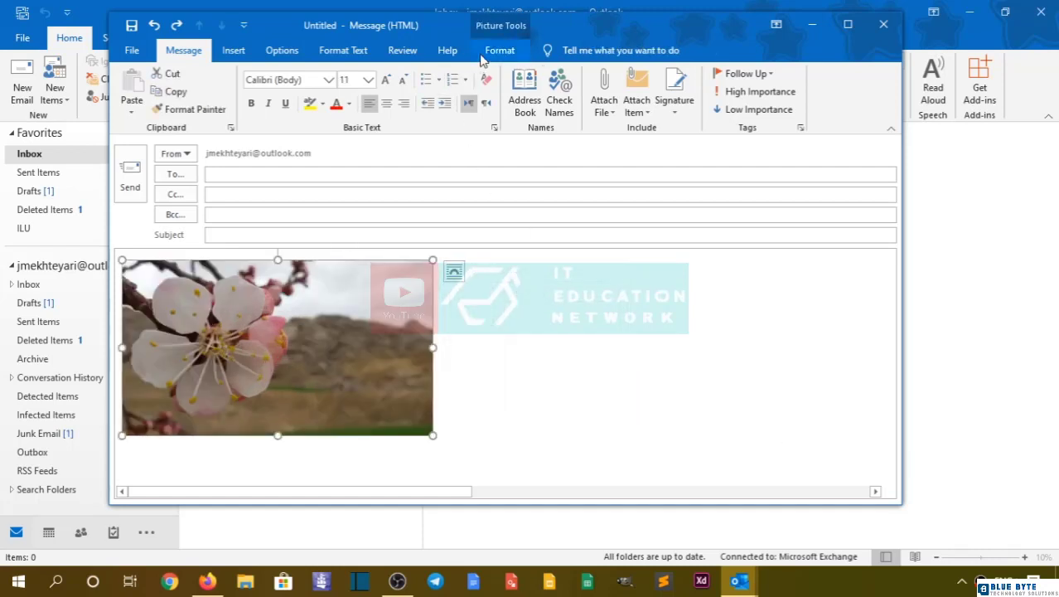
# Generate random sample paragraphs after the flower picture with the =rand() function
pyautogui.click(497, 51)
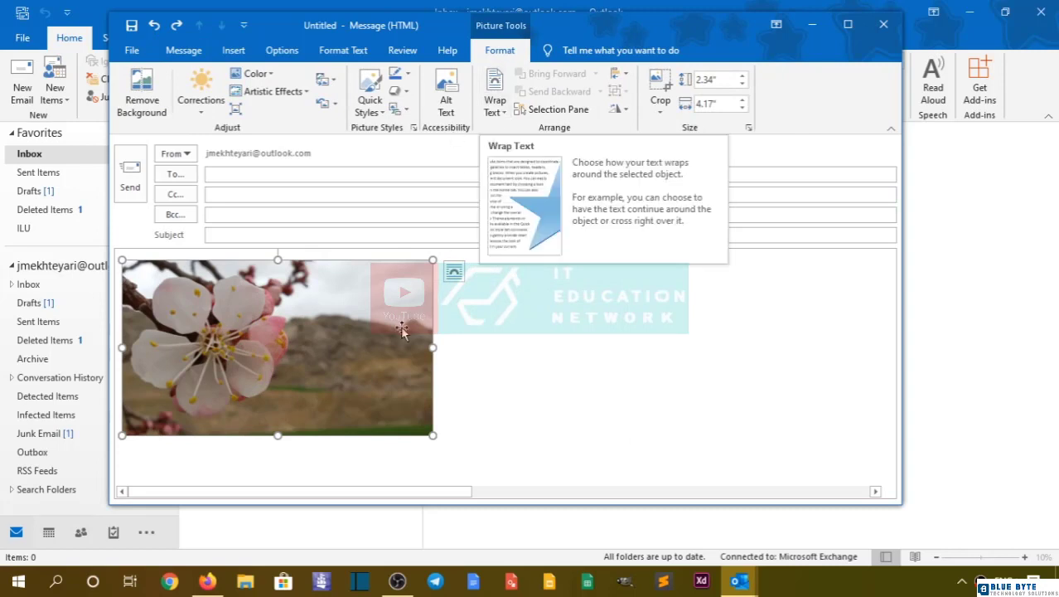
pyautogui.click(501, 442)
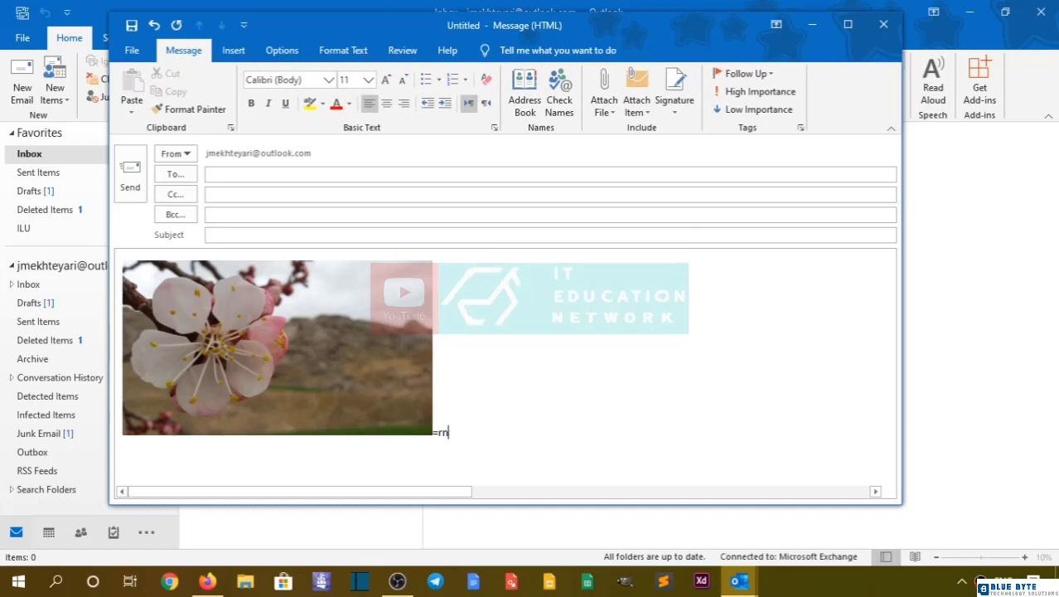
pyautogui.write('=rand(')
pyautogui.hotkey('ctrl', 'z')
pyautogui.press('Return')
pyautogui.scroll(2, 259, 454)
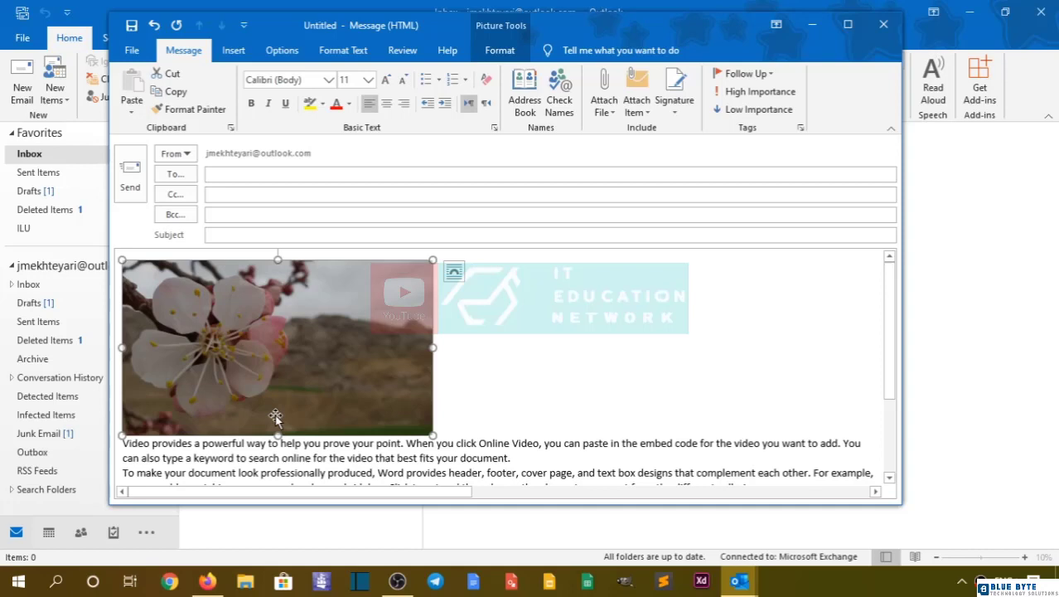
# Set the flower picture's text wrapping to Top and Bottom and move it below the first paragraph
pyautogui.click(501, 50)
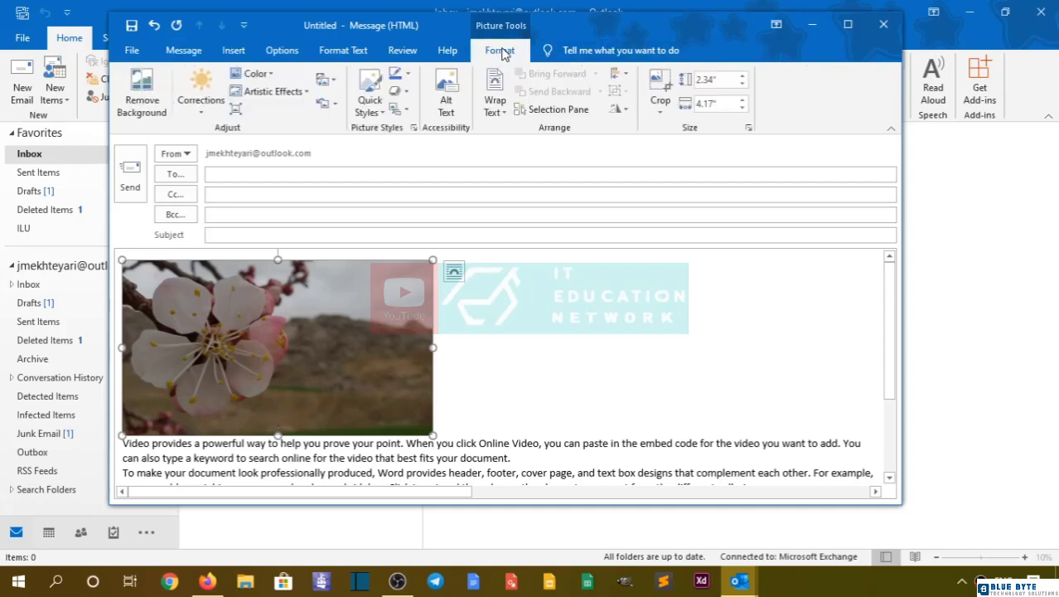
pyautogui.click(494, 100)
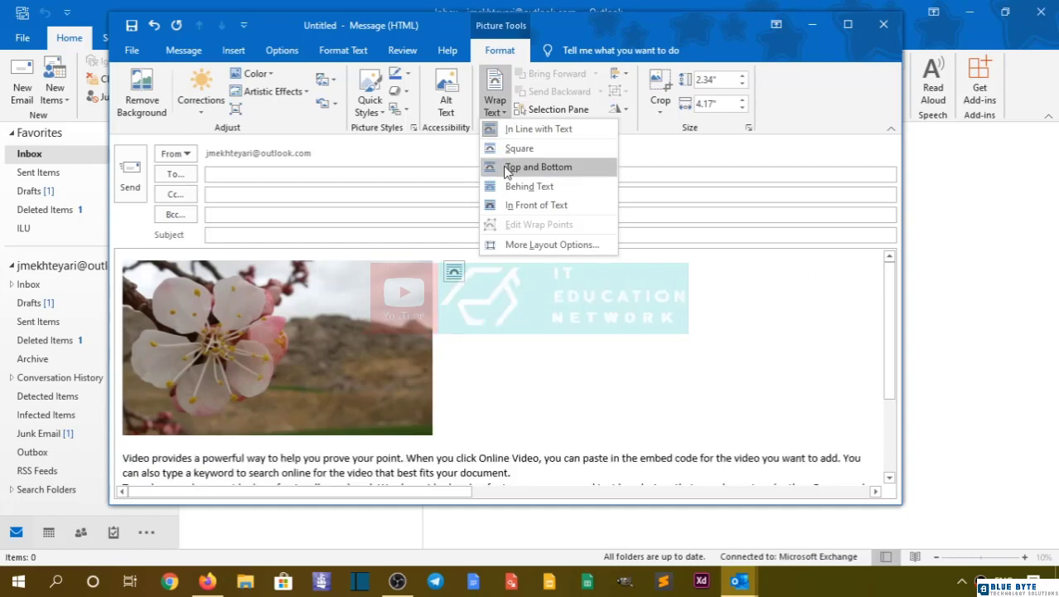
pyautogui.click(537, 166)
pyautogui.moveTo(343, 283); pyautogui.dragTo(549, 383)
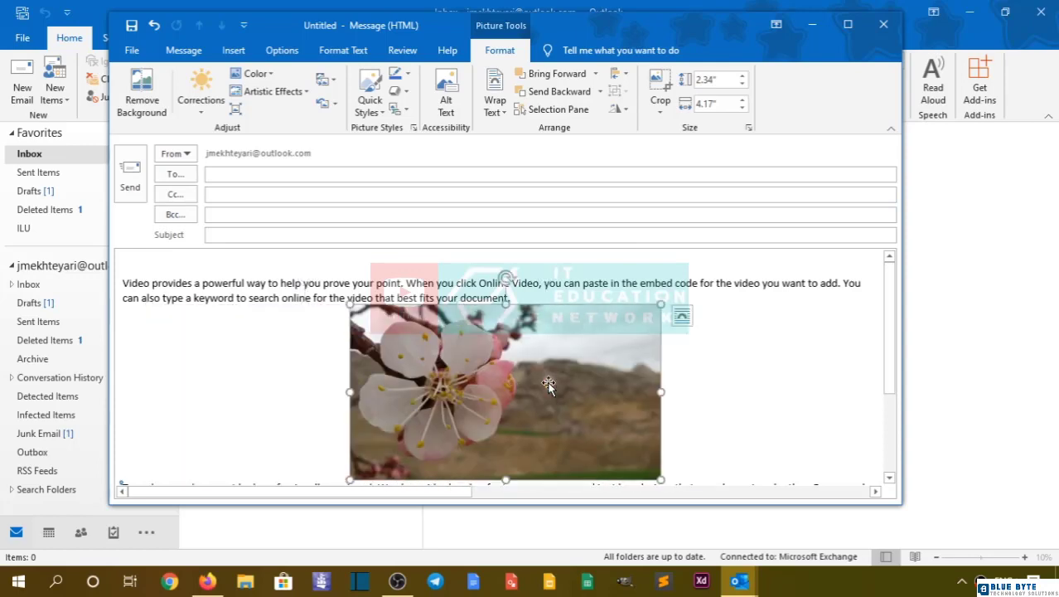
# Preview the Behind Text wrapping and review the Layout dialog's wrapping styles without changing them
pyautogui.click(495, 93)
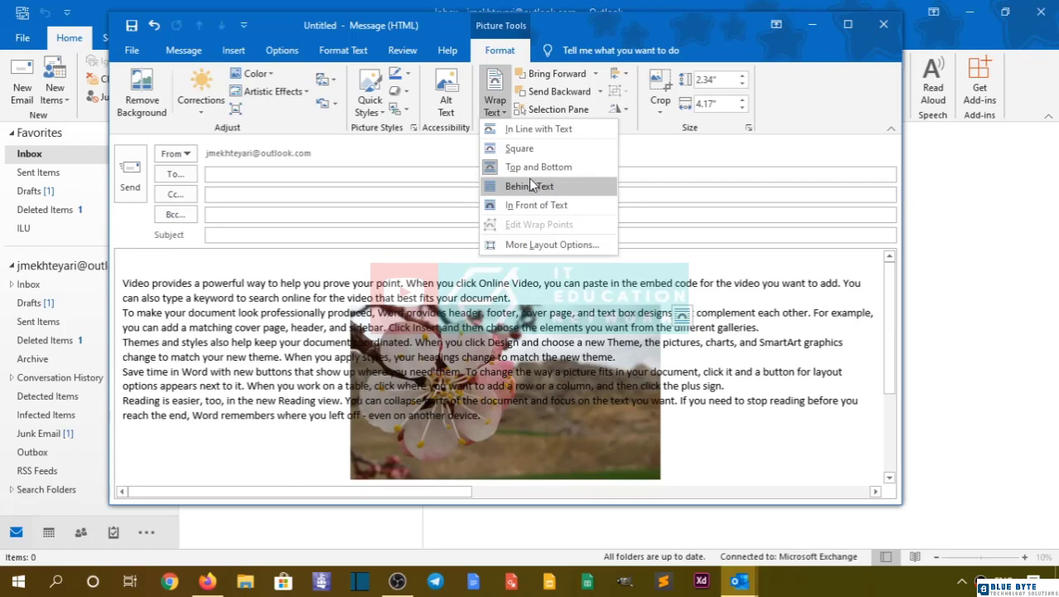
pyautogui.click(530, 244)
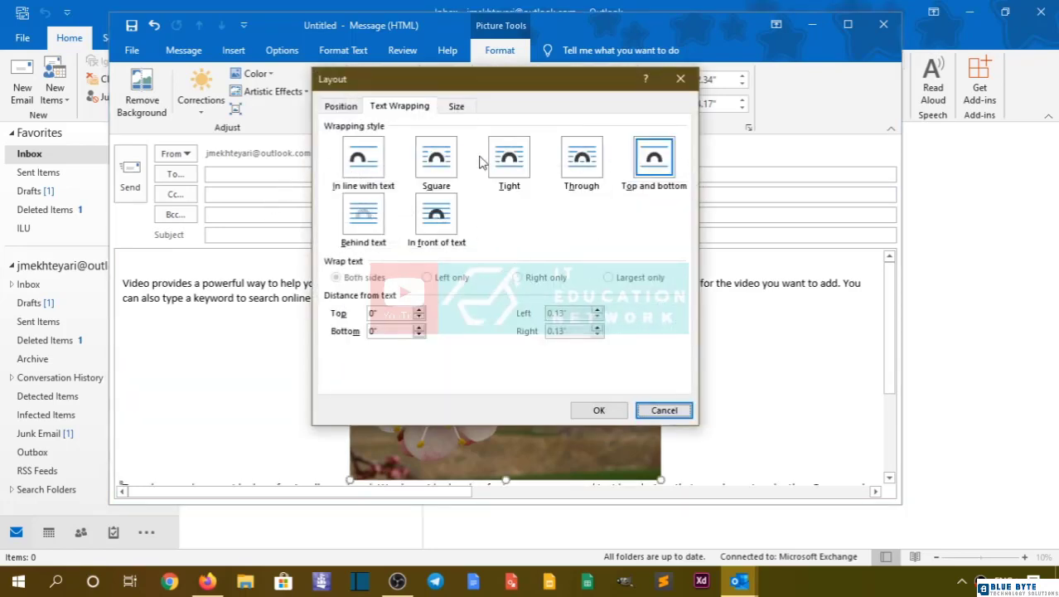
pyautogui.click(680, 79)
# Set the flower picture's text wrapping to Square and place it to the left of the paragraphs
pyautogui.click(494, 92)
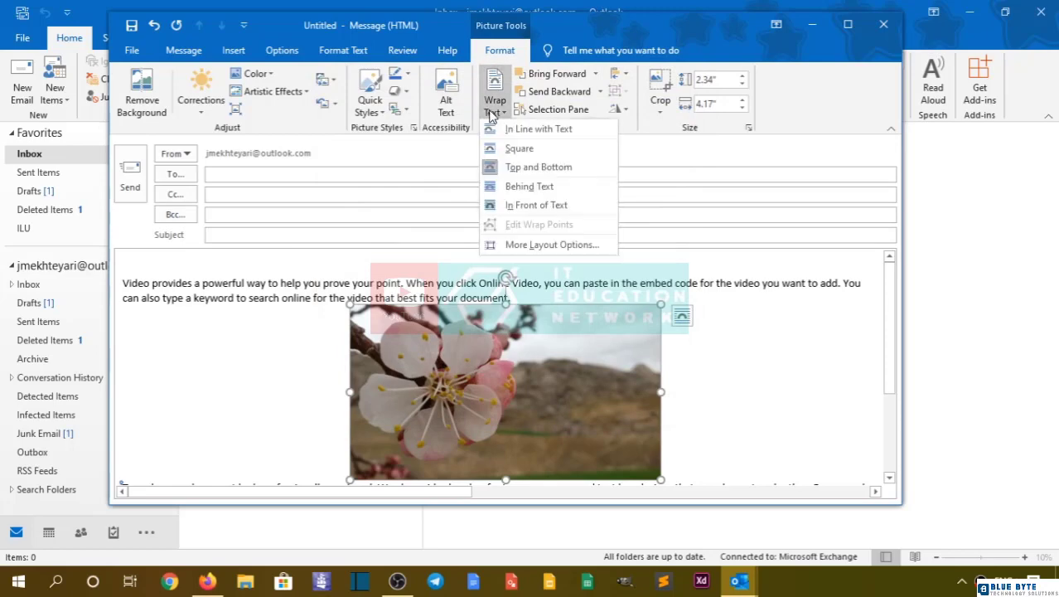
pyautogui.click(519, 148)
pyautogui.moveTo(354, 374); pyautogui.dragTo(355, 323)
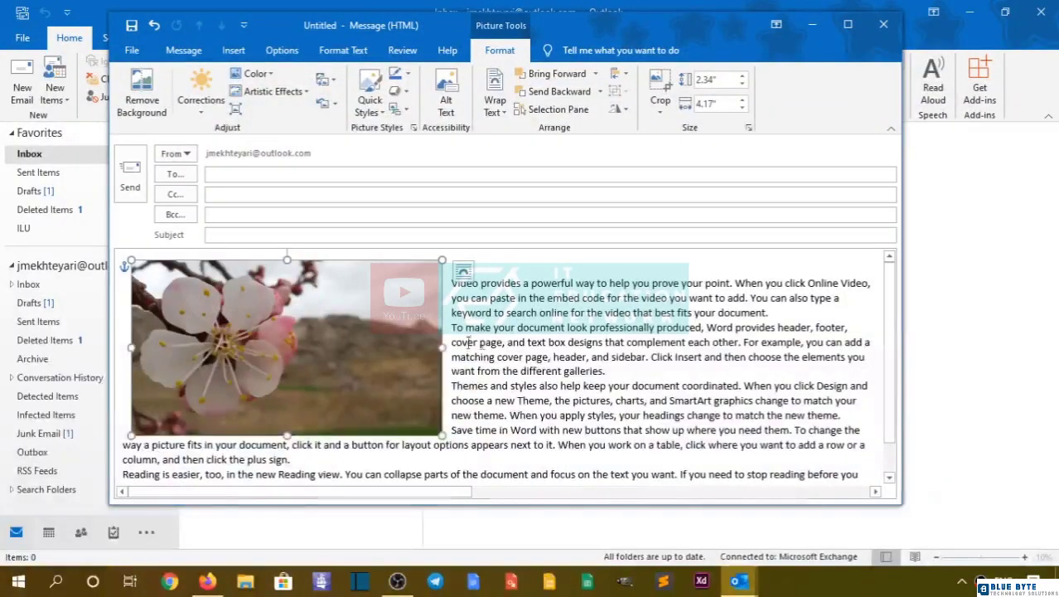
pyautogui.click(480, 341)
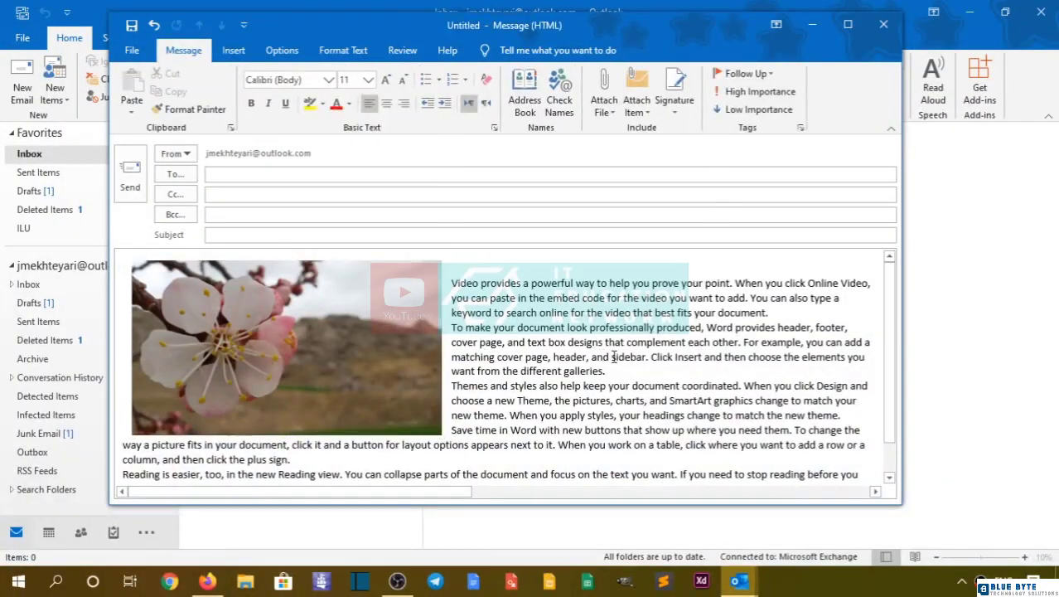
pyautogui.click(373, 336)
pyautogui.click(527, 356)
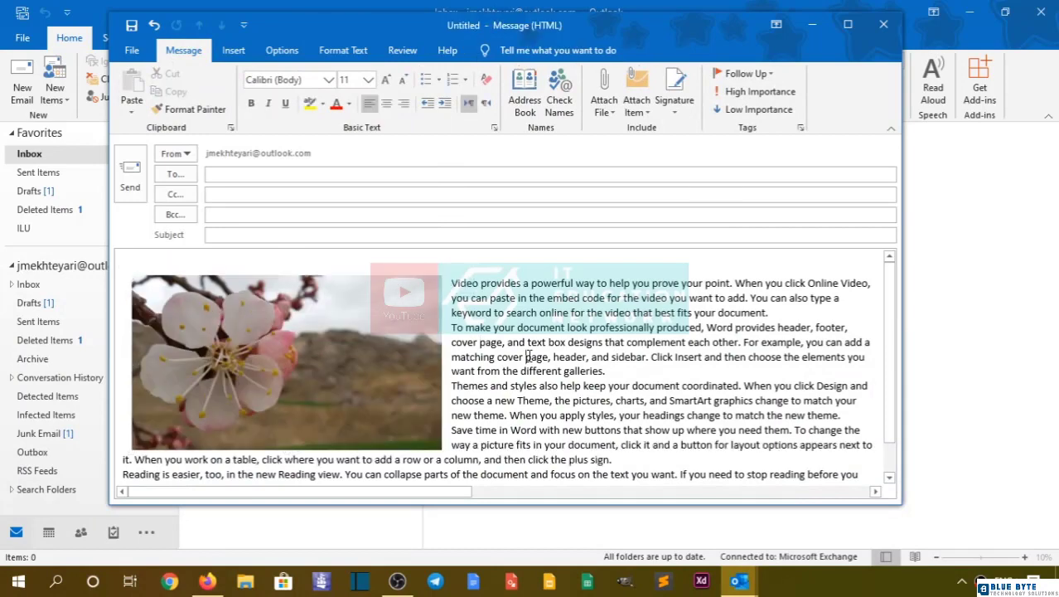
pyautogui.click(421, 332)
# Insert the circular portrait picture from the computer into the message
pyautogui.click(500, 49)
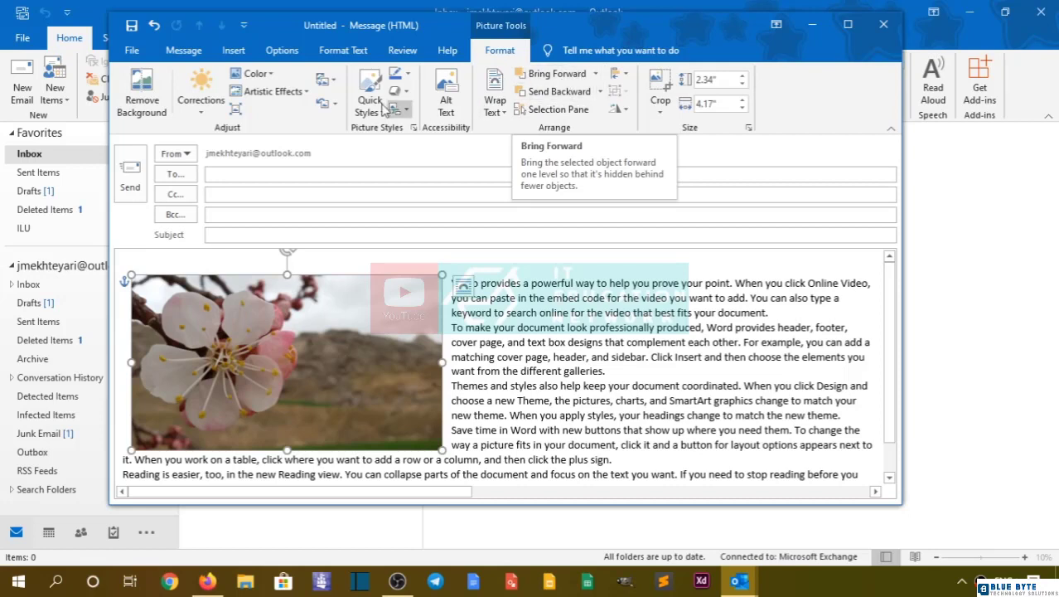
pyautogui.click(234, 50)
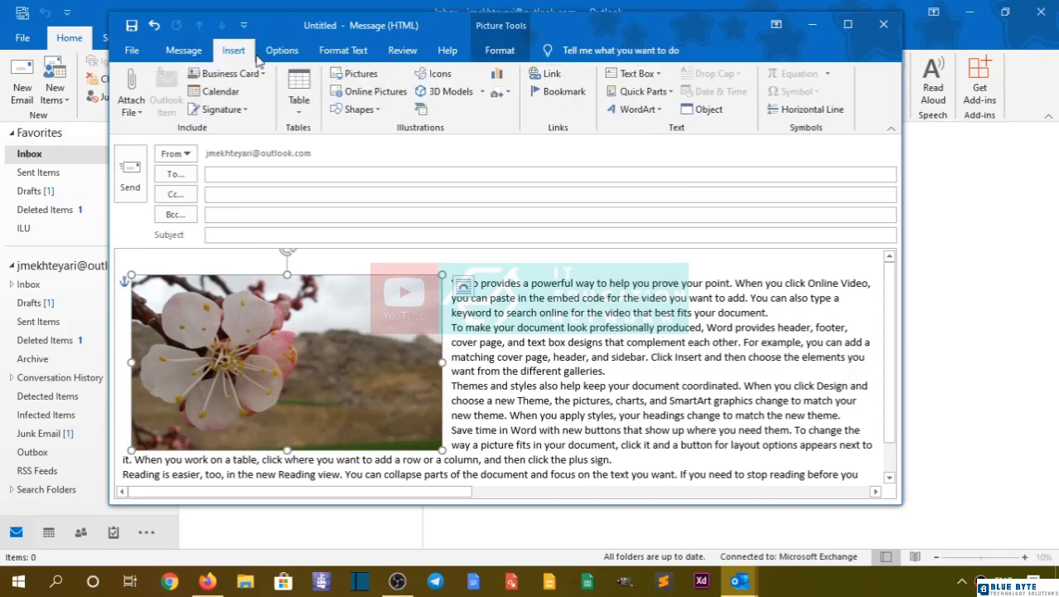
pyautogui.click(357, 73)
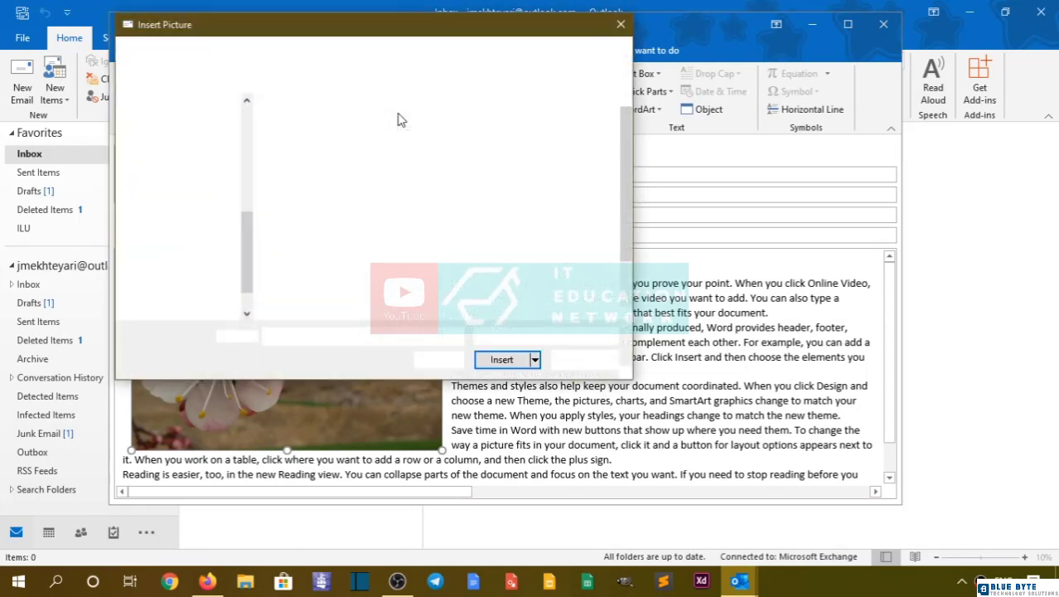
pyautogui.doubleClick(493, 253)
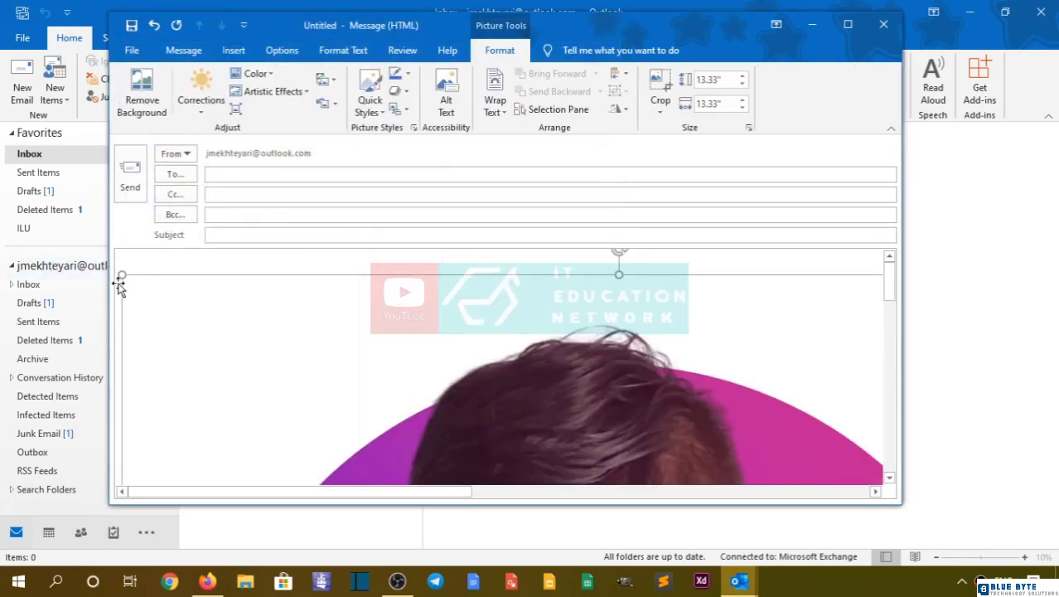
# Shrink the portrait picture proportionally to about 1.43" by 1.43"
pyautogui.moveTo(121, 276); pyautogui.dragTo(367, 502)
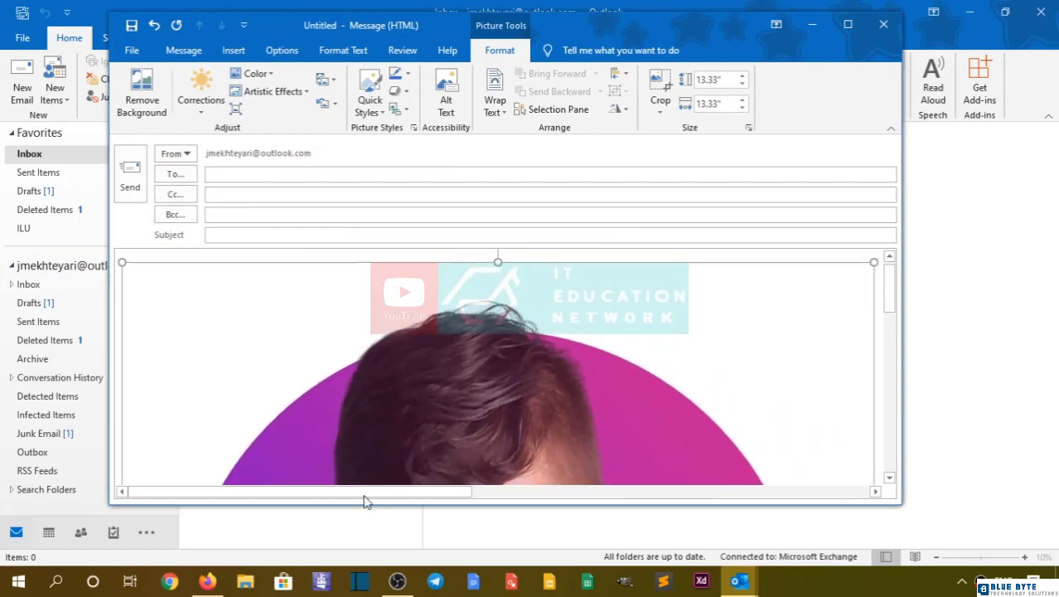
pyautogui.moveTo(123, 261); pyautogui.dragTo(324, 466)
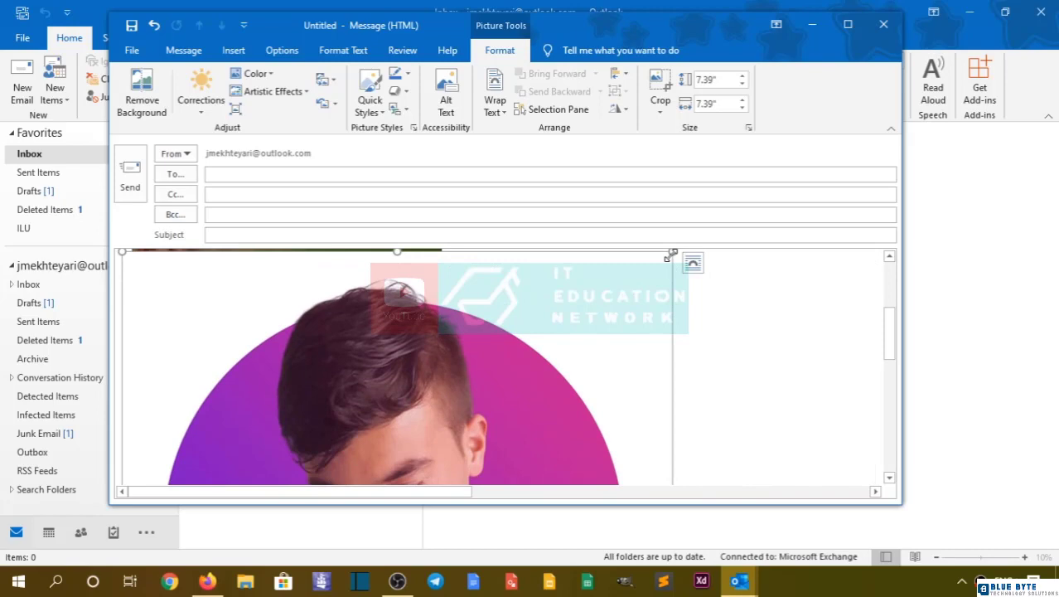
pyautogui.moveTo(669, 258); pyautogui.dragTo(199, 422)
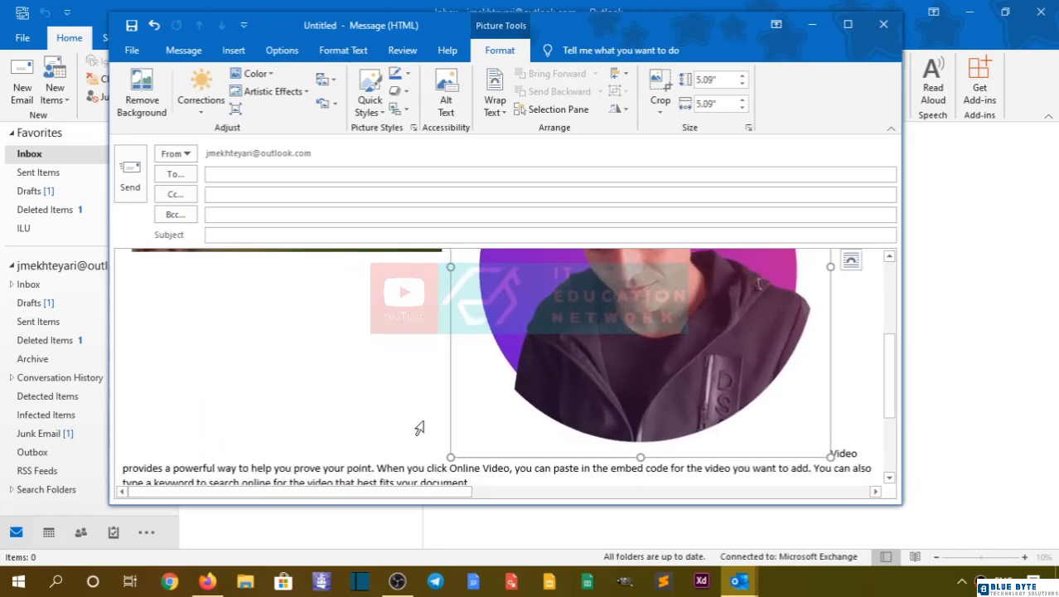
pyautogui.moveTo(499, 408); pyautogui.dragTo(610, 315)
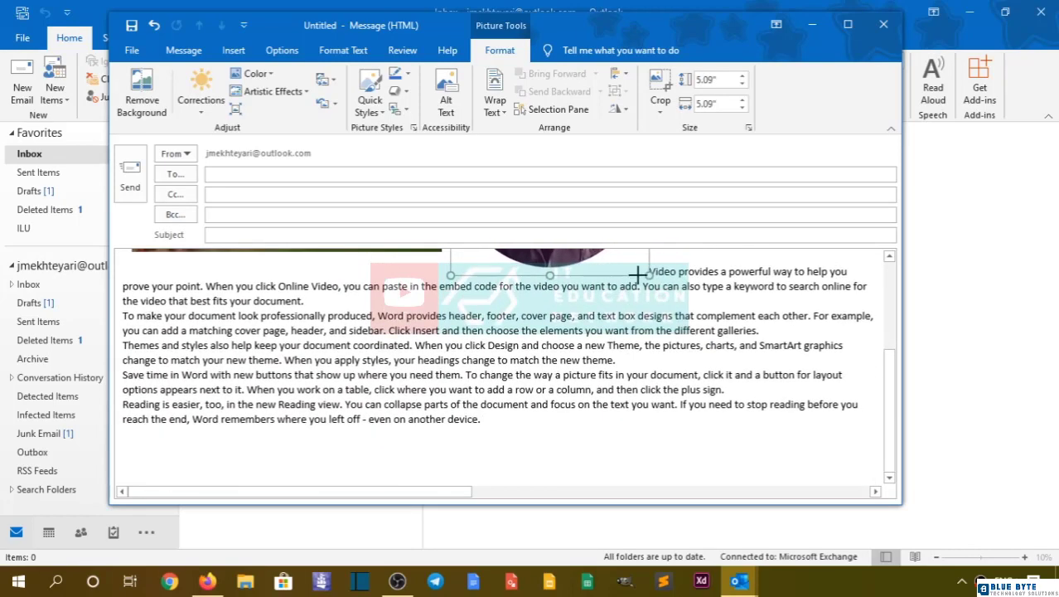
pyautogui.moveTo(663, 278); pyautogui.dragTo(554, 383)
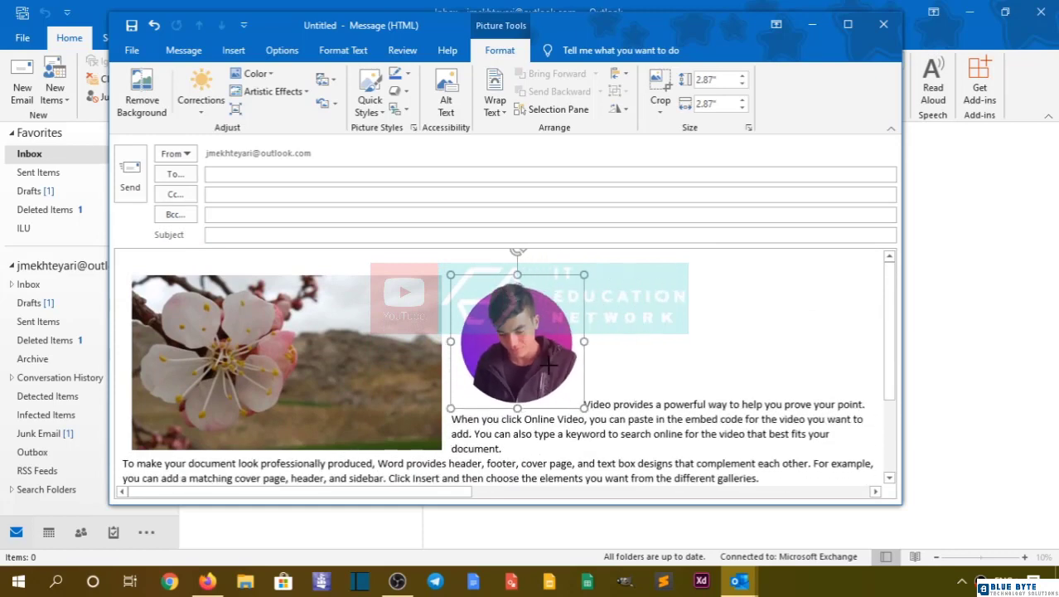
pyautogui.moveTo(504, 333); pyautogui.dragTo(487, 336)
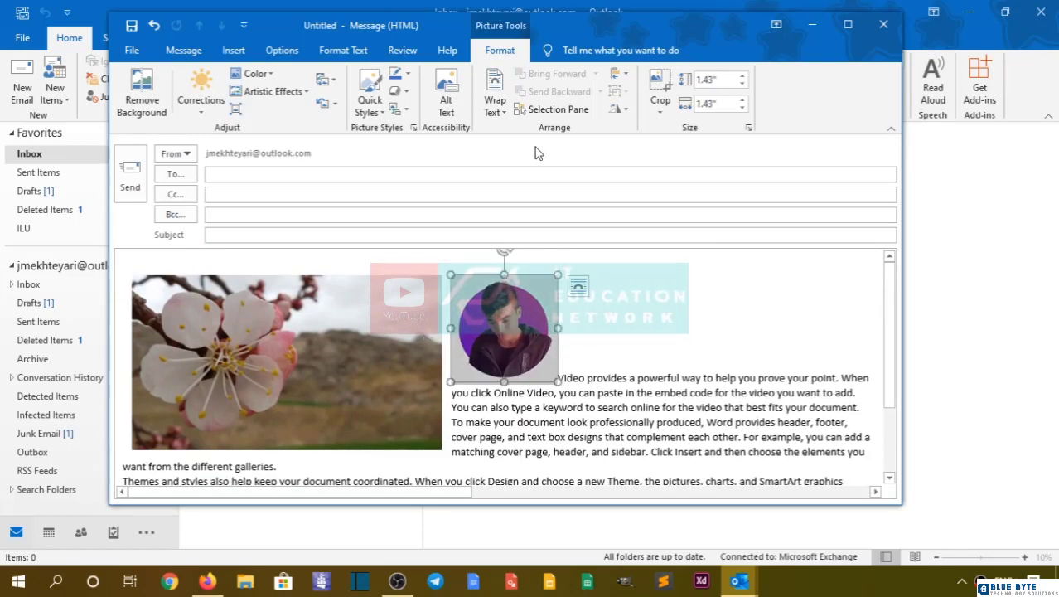
# Set the portrait picture to In Front of Text and move it over the flower picture's upper right corner
pyautogui.click(577, 286)
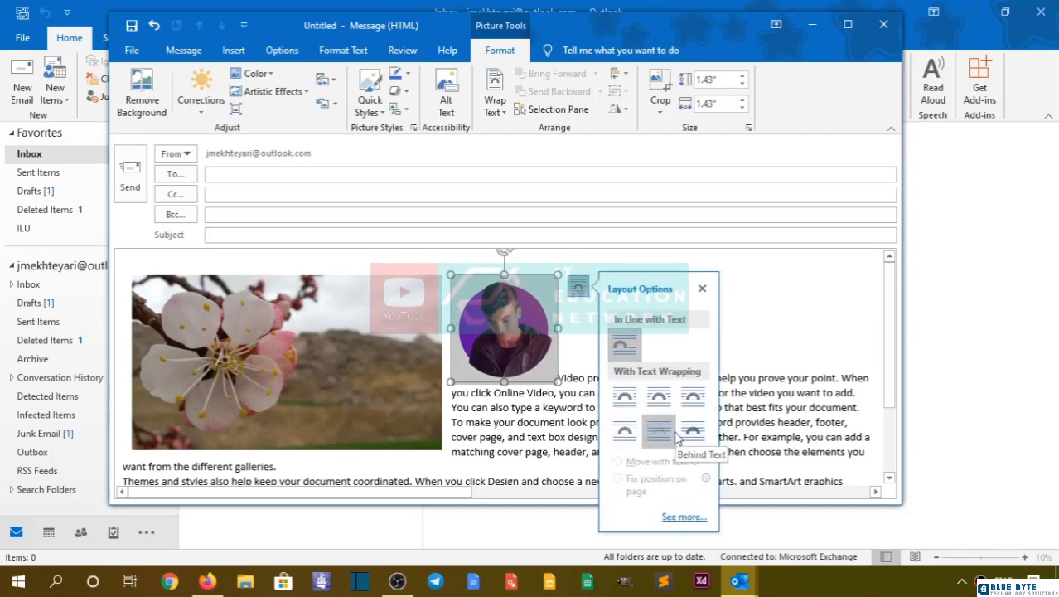
pyautogui.click(684, 430)
pyautogui.moveTo(474, 317); pyautogui.dragTo(401, 319)
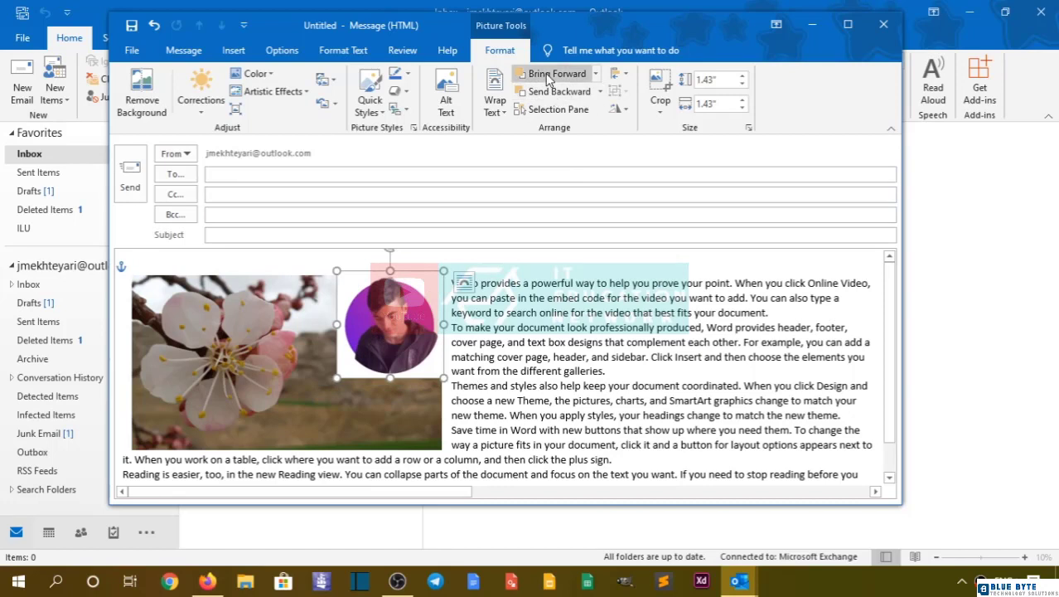
# Send the portrait picture backward and bring it forward again, twice, to demonstrate the stacking order
pyautogui.click(546, 91)
pyautogui.click(553, 75)
pyautogui.click(548, 92)
pyautogui.click(555, 74)
# Review the portrait picture's layering and alignment options, and open the Selection pane
pyautogui.click(595, 73)
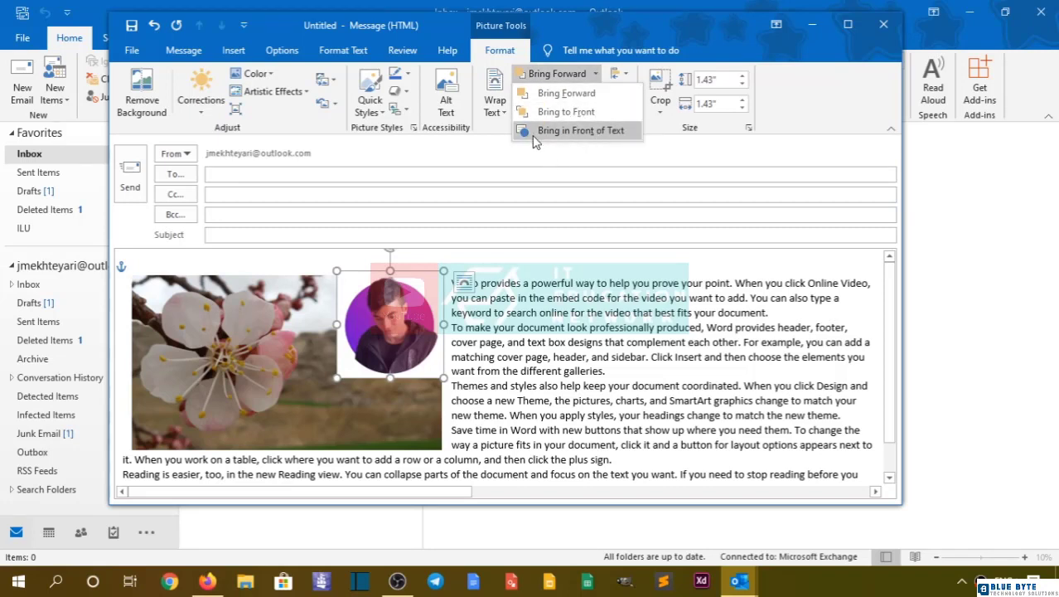
pyautogui.click(603, 90)
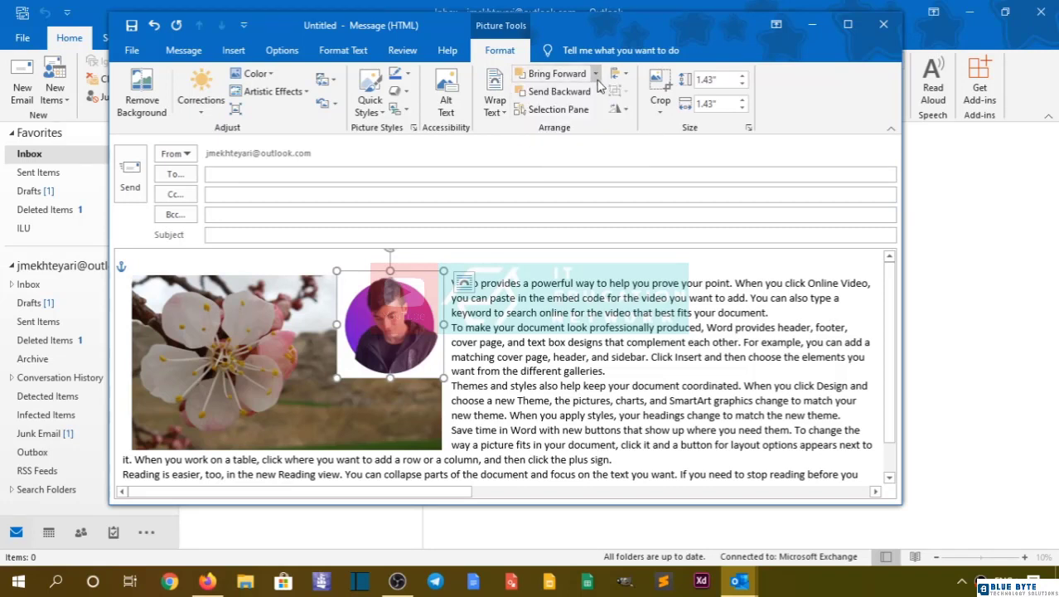
pyautogui.click(600, 91)
pyautogui.click(613, 76)
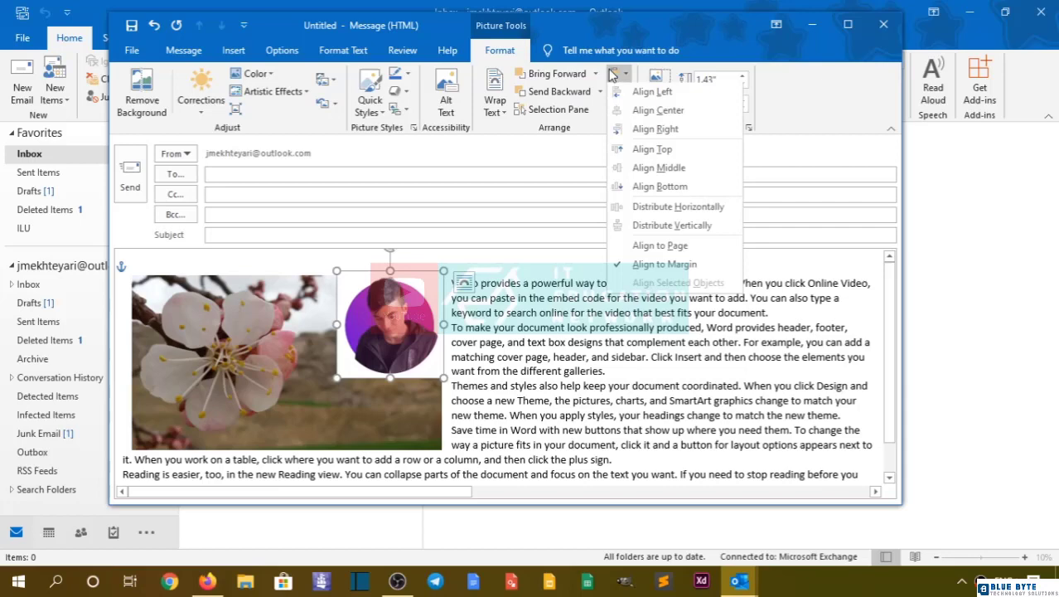
pyautogui.click(557, 108)
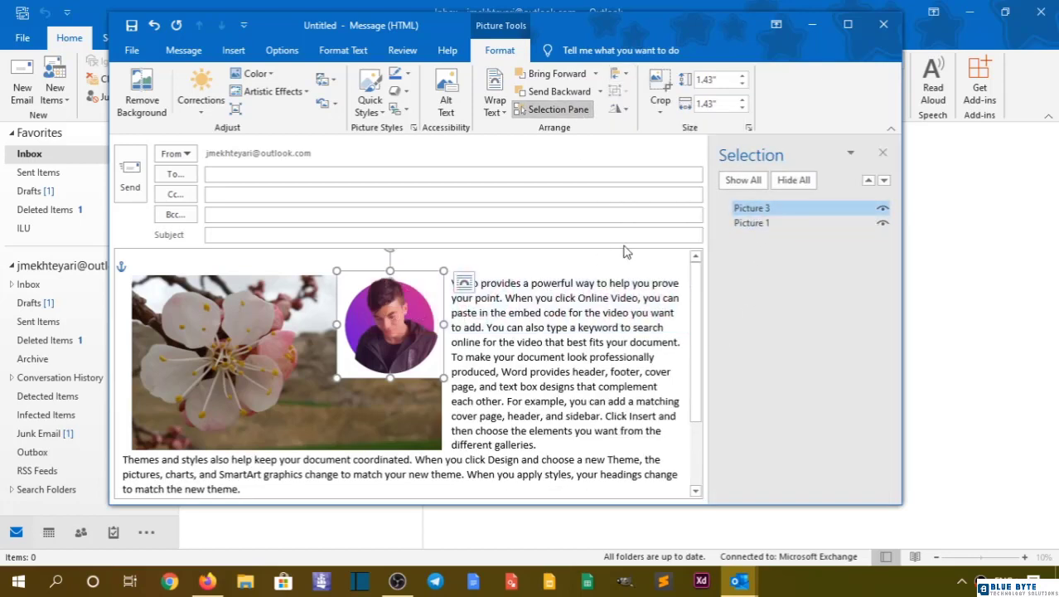
# Hide the portrait picture and show it again from the Selection pane, and close the pane
pyautogui.click(883, 210)
pyautogui.click(883, 210)
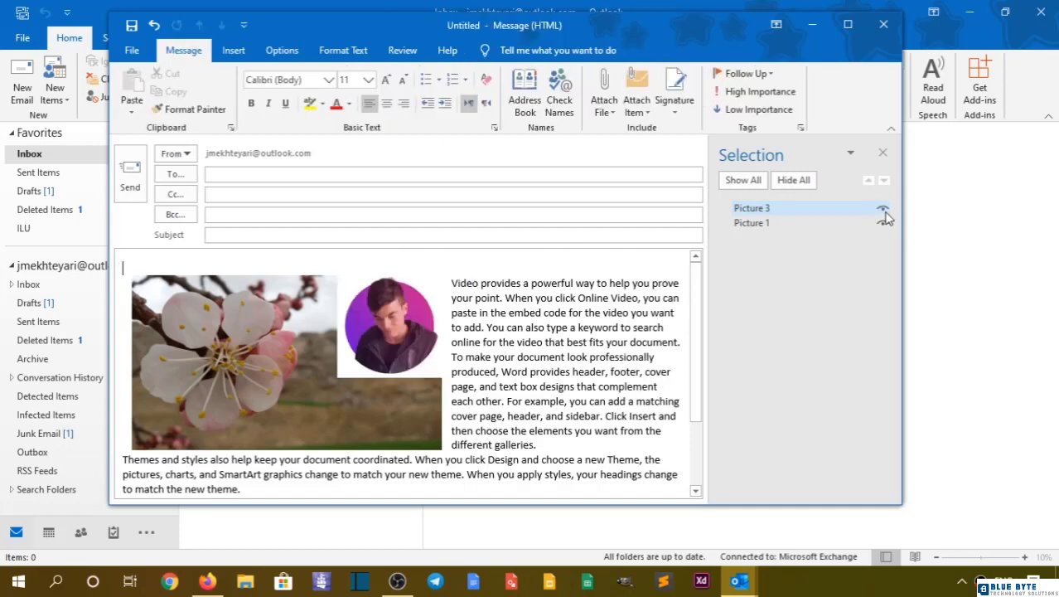
pyautogui.click(882, 154)
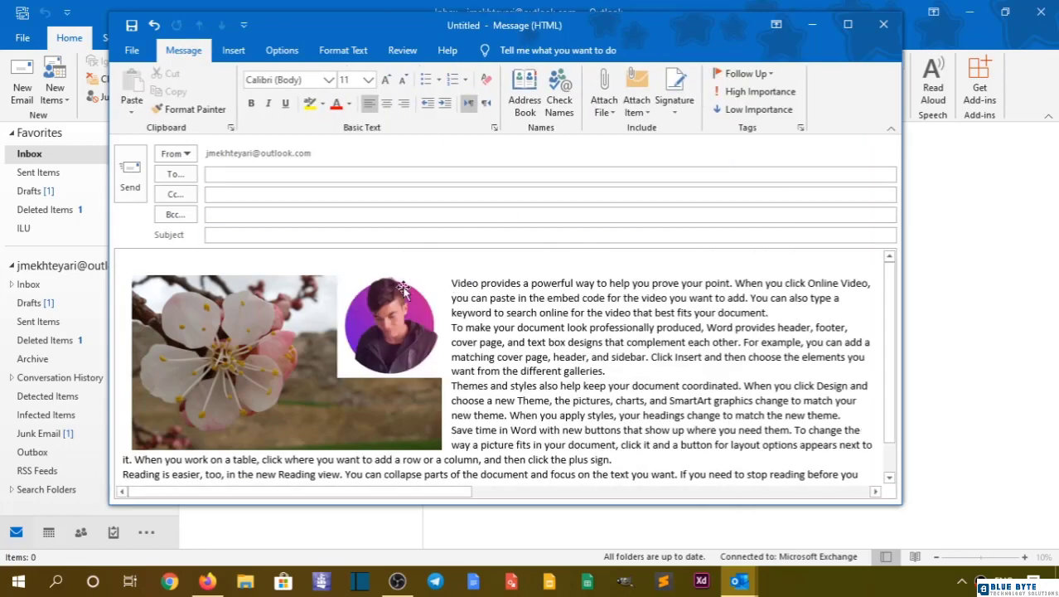
# Delete the portrait picture, inspect the flower picture's alignment options, and restore the portrait
pyautogui.moveTo(402, 288); pyautogui.dragTo(598, 330)
pyautogui.press('Delete')
pyautogui.click(426, 330)
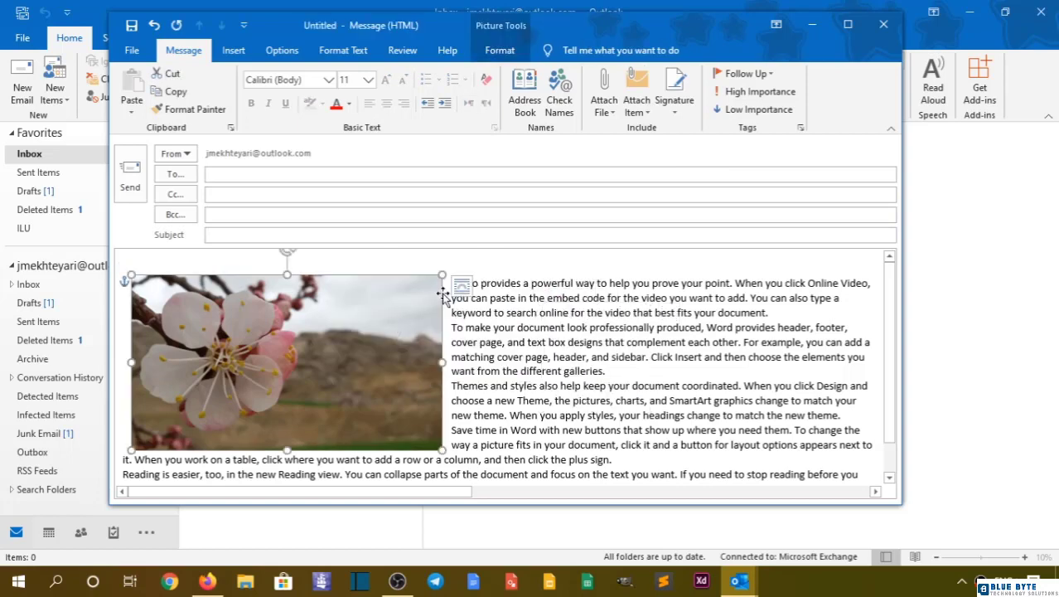
pyautogui.click(503, 48)
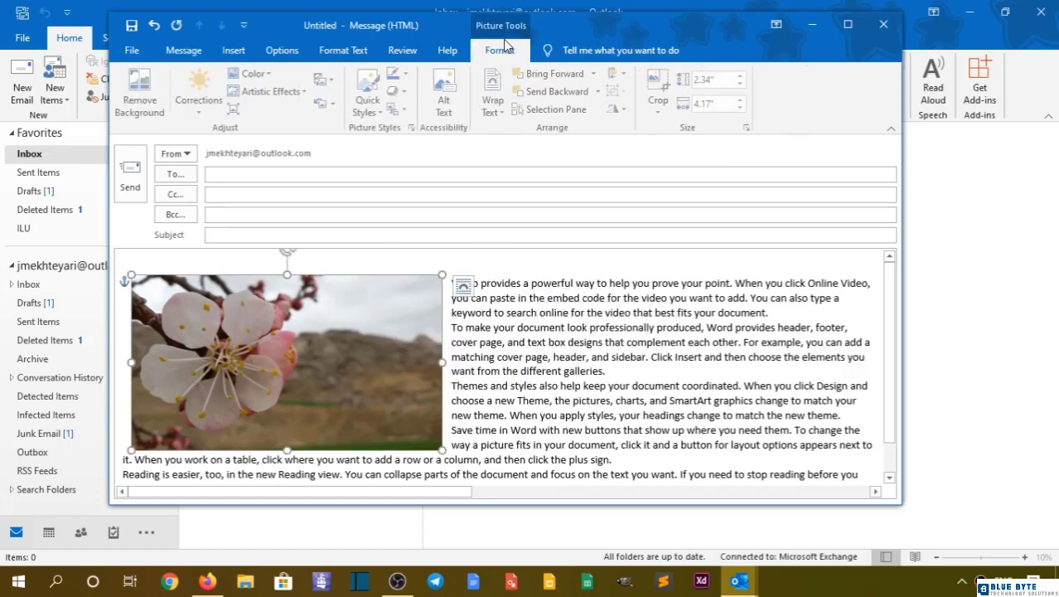
pyautogui.click(623, 76)
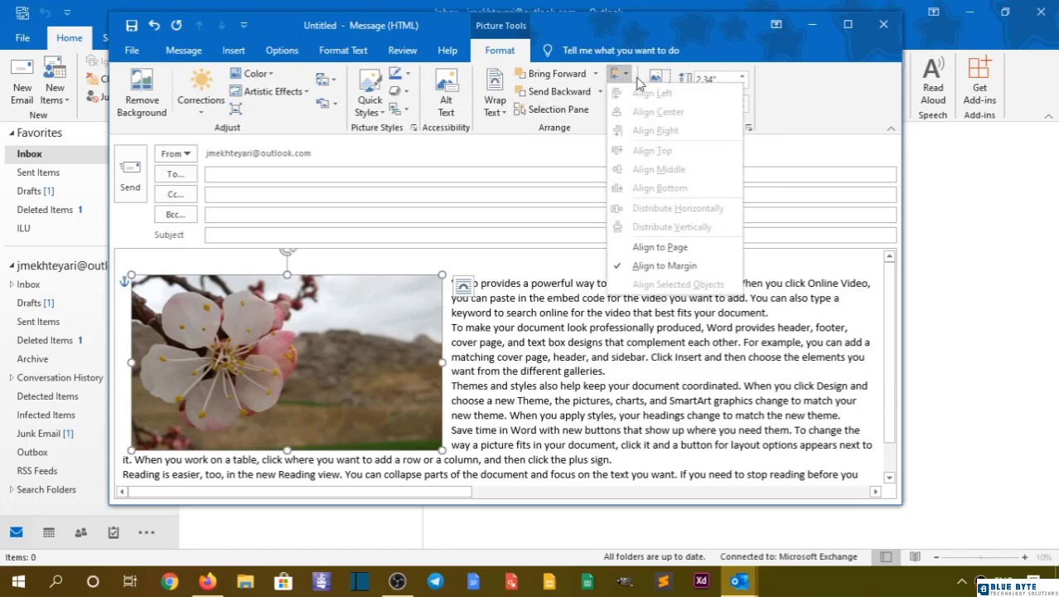
pyautogui.press('Escape')
pyautogui.hotkey('ctrl', 'v')
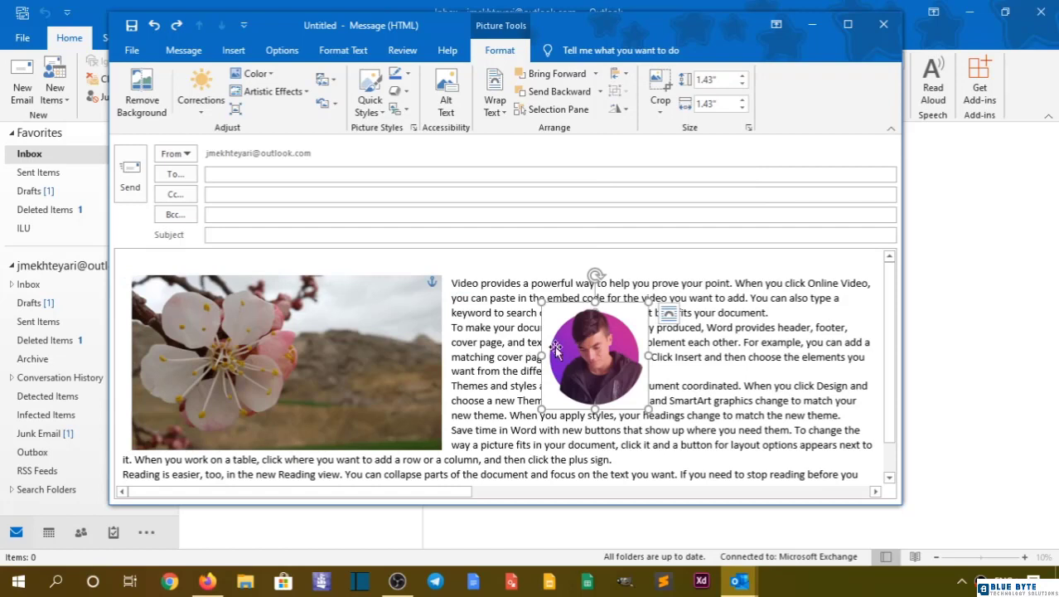
# Move the portrait over the flower picture's lower right edge and set both pictures to Align to Page
pyautogui.moveTo(554, 346); pyautogui.dragTo(366, 371)
pyautogui.click(383, 289)
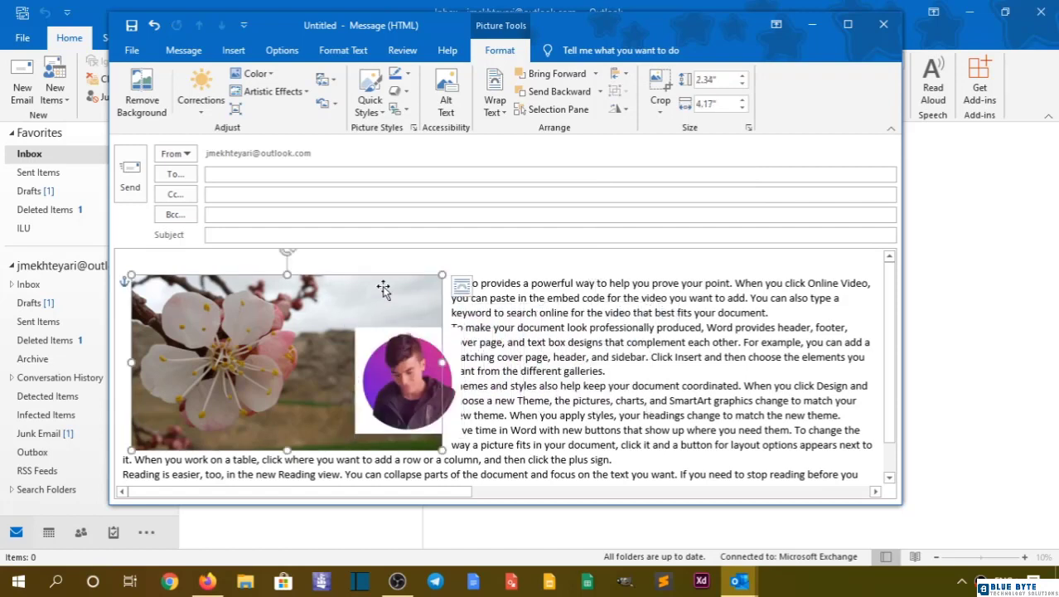
pyautogui.keyDown('shift'); pyautogui.click(432, 369); pyautogui.keyUp('shift')
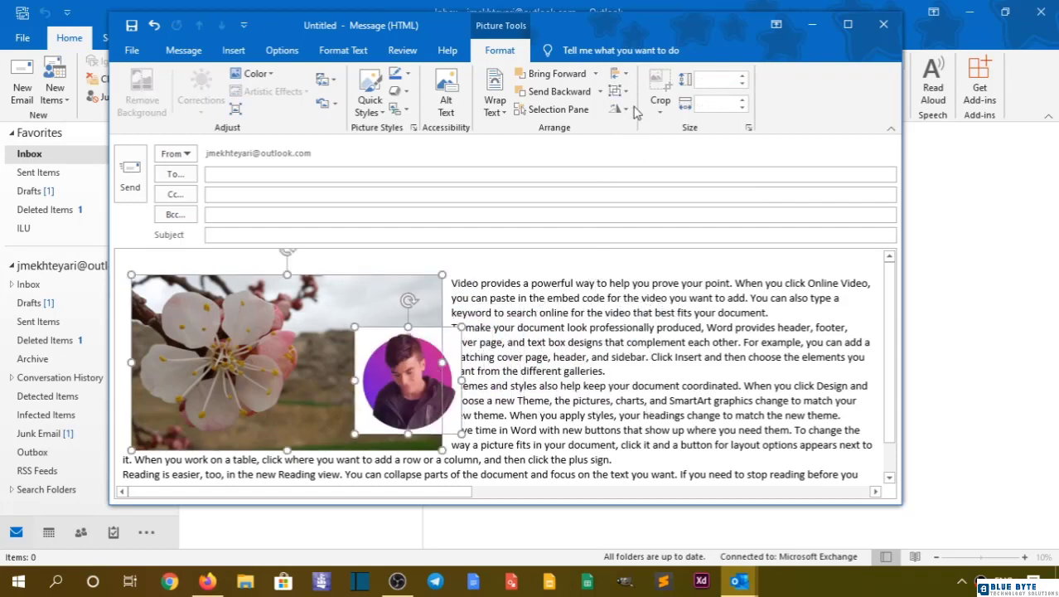
pyautogui.click(621, 74)
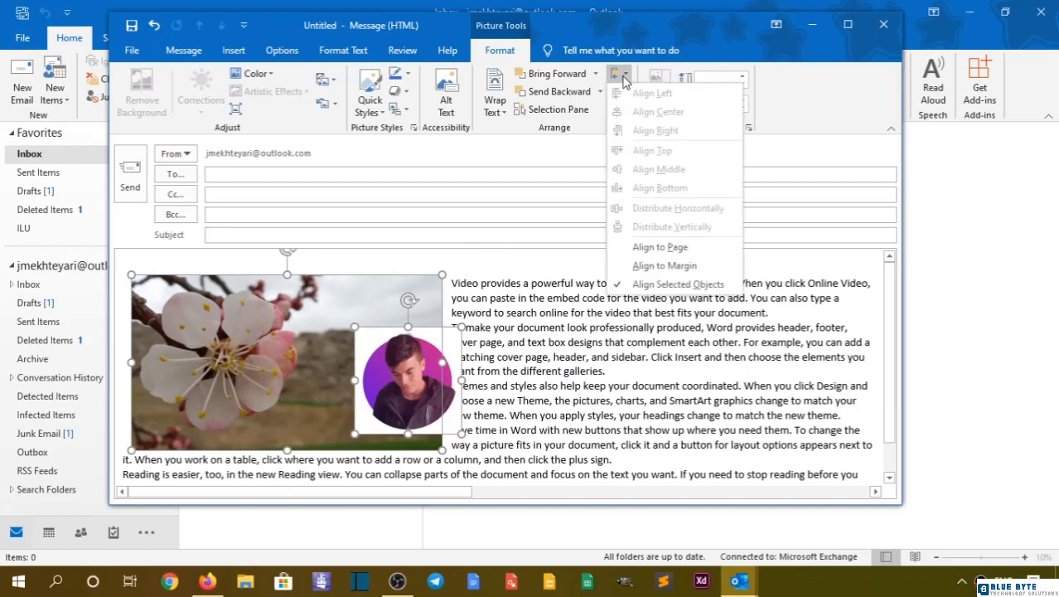
pyautogui.click(623, 76)
pyautogui.click(623, 76)
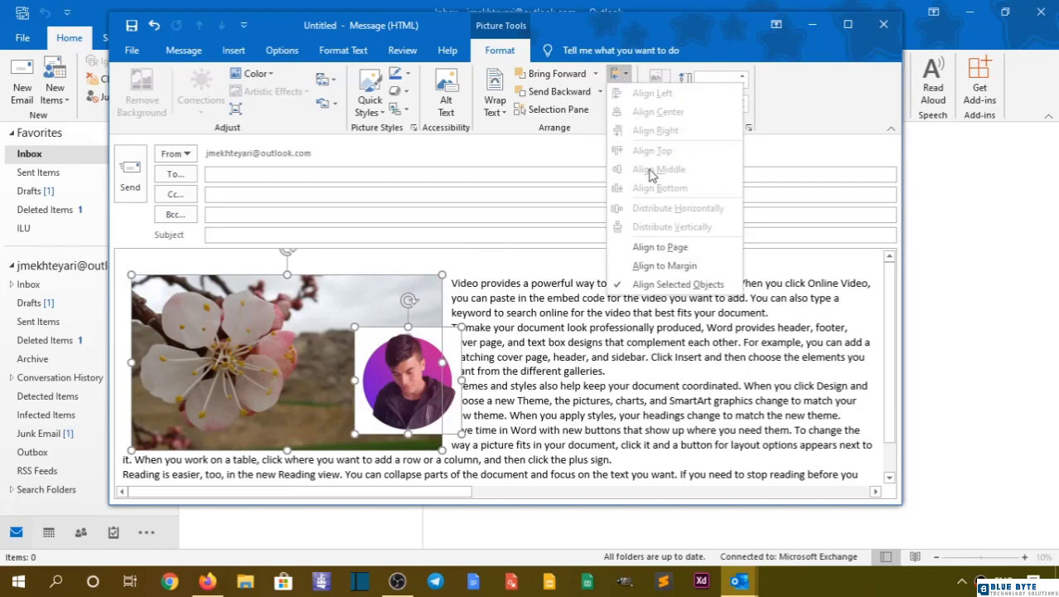
pyautogui.click(673, 248)
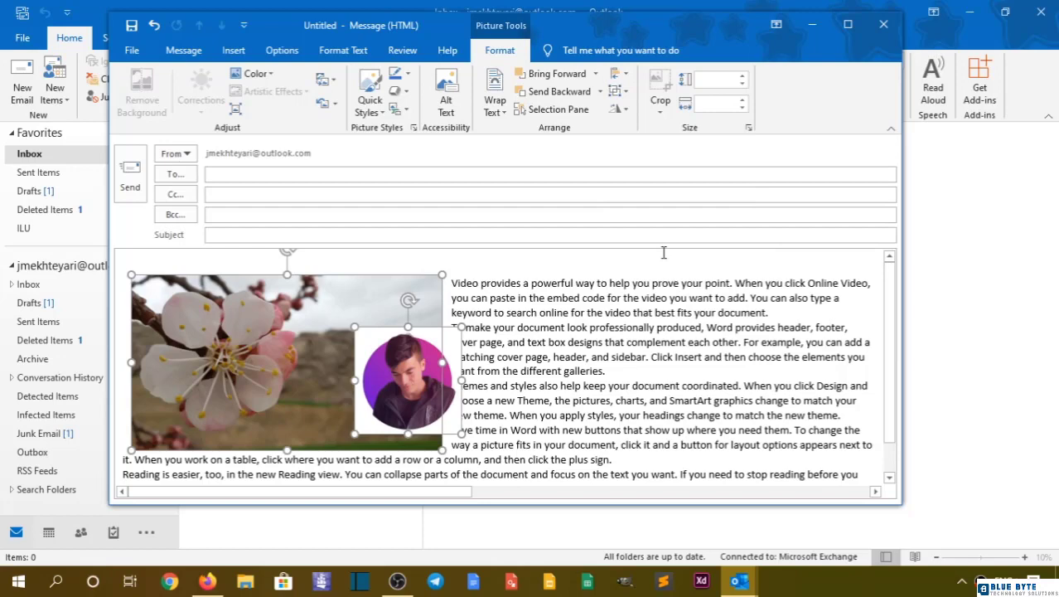
# Set the flower picture's text wrapping to In Front of Text
pyautogui.click(581, 313)
pyautogui.click(380, 303)
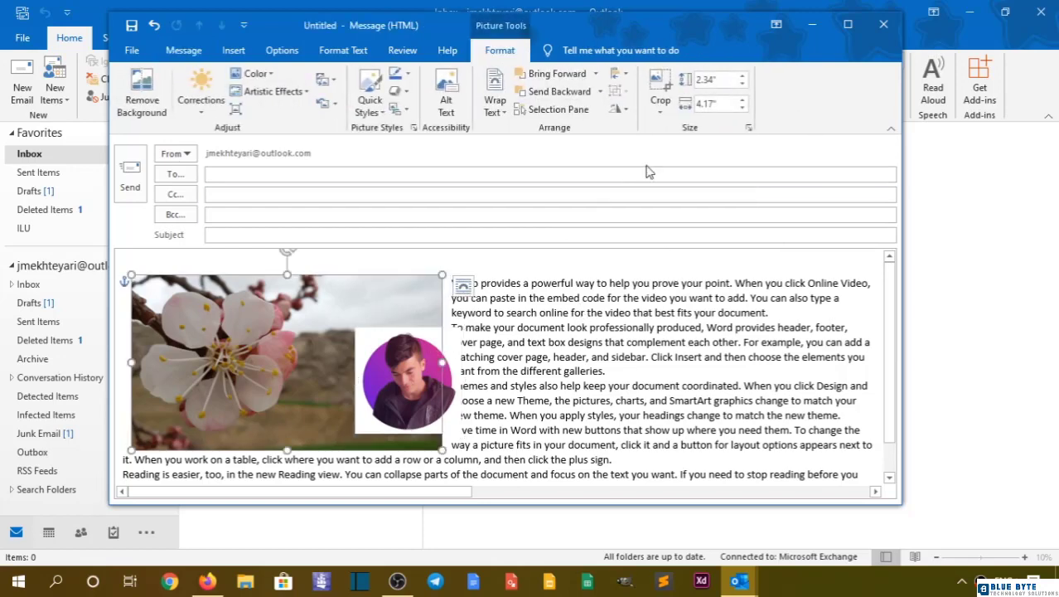
pyautogui.click(491, 118)
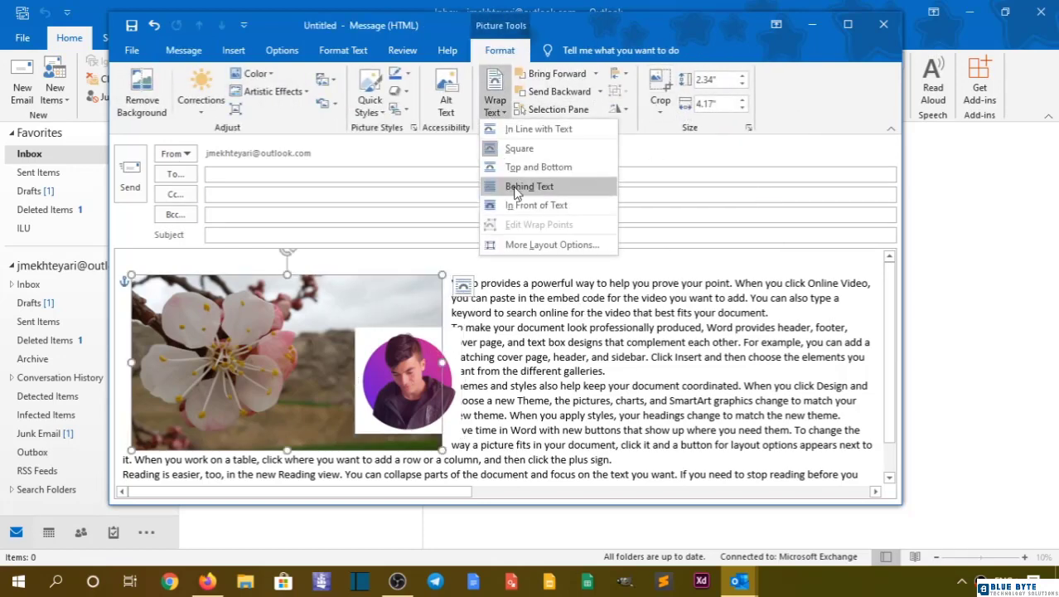
pyautogui.click(530, 206)
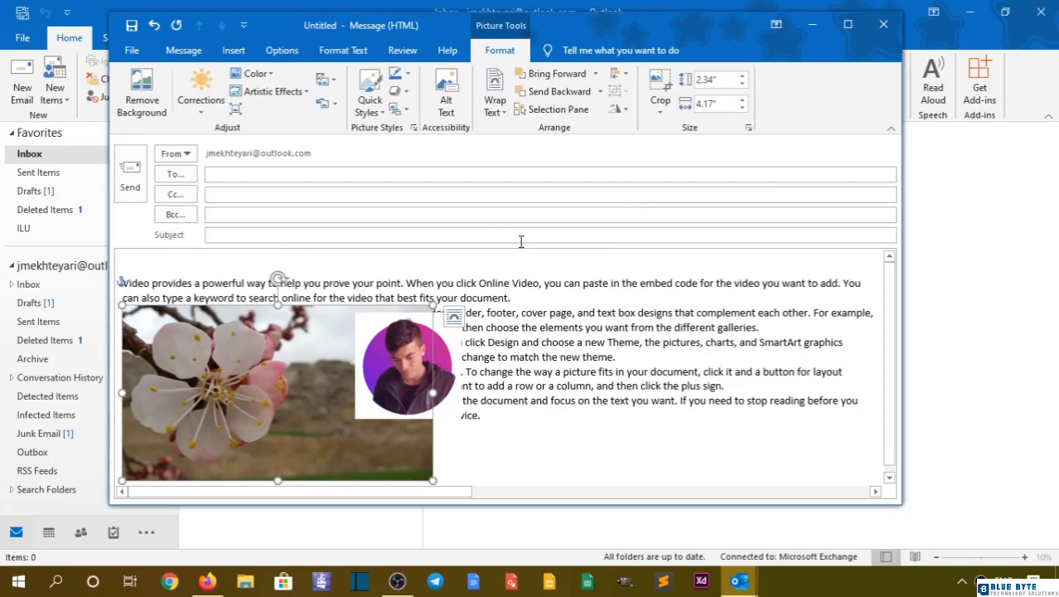
# Select both the flower and portrait pictures and align them to the top of the page
pyautogui.keyDown('ctrl'); pyautogui.click(440, 343); pyautogui.keyUp('ctrl')
pyautogui.click(617, 73)
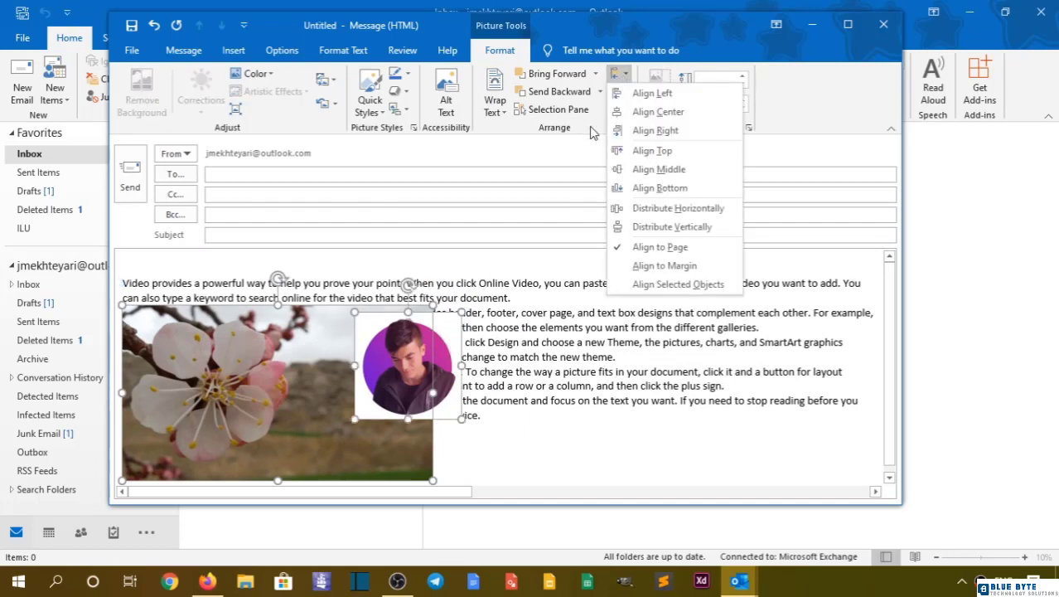
pyautogui.click(655, 149)
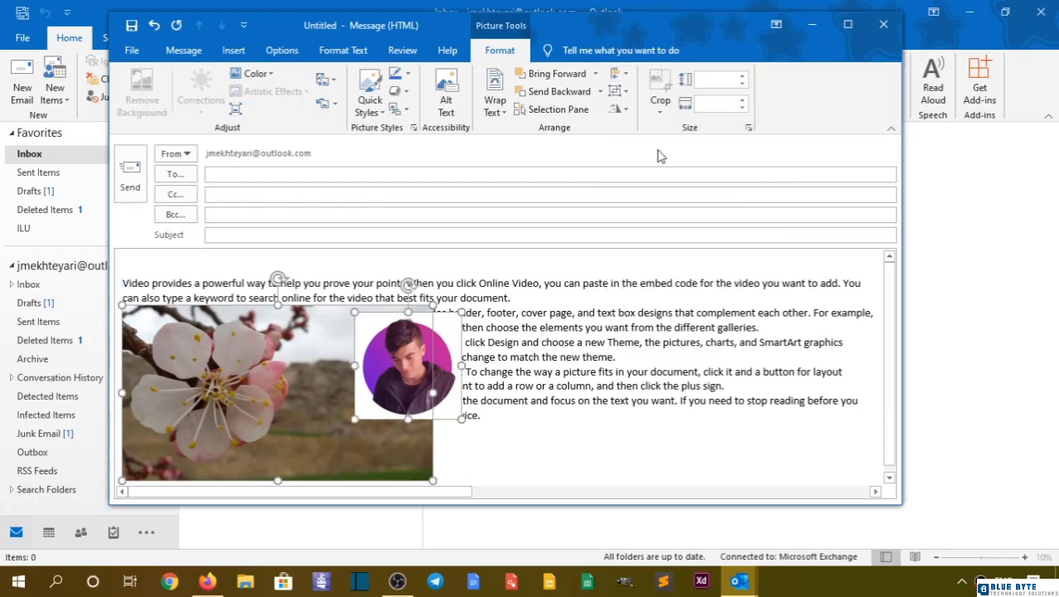
# Try Align Bottom on both pictures twice, undoing it each time
pyautogui.click(617, 73)
pyautogui.click(625, 187)
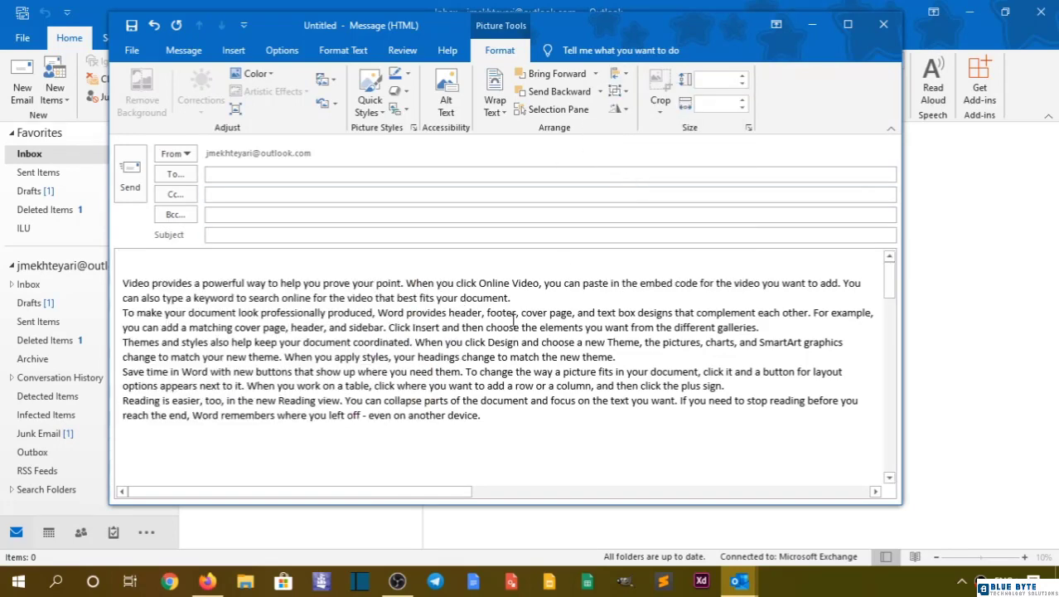
pyautogui.scroll(-3, 514, 319)
pyautogui.hotkey('ctrl', 'z')
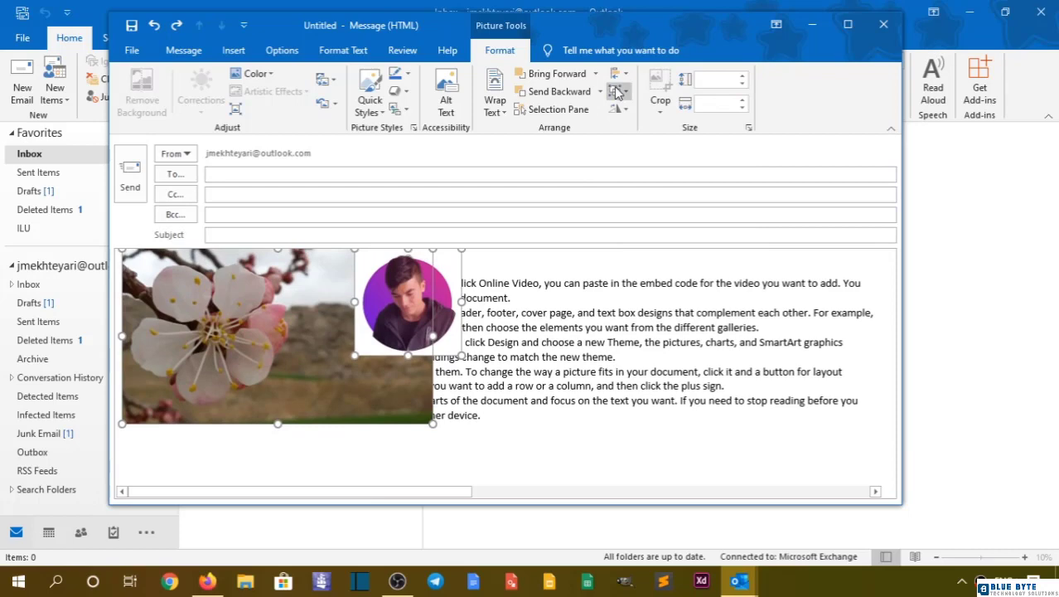
pyautogui.click(617, 91)
pyautogui.click(629, 187)
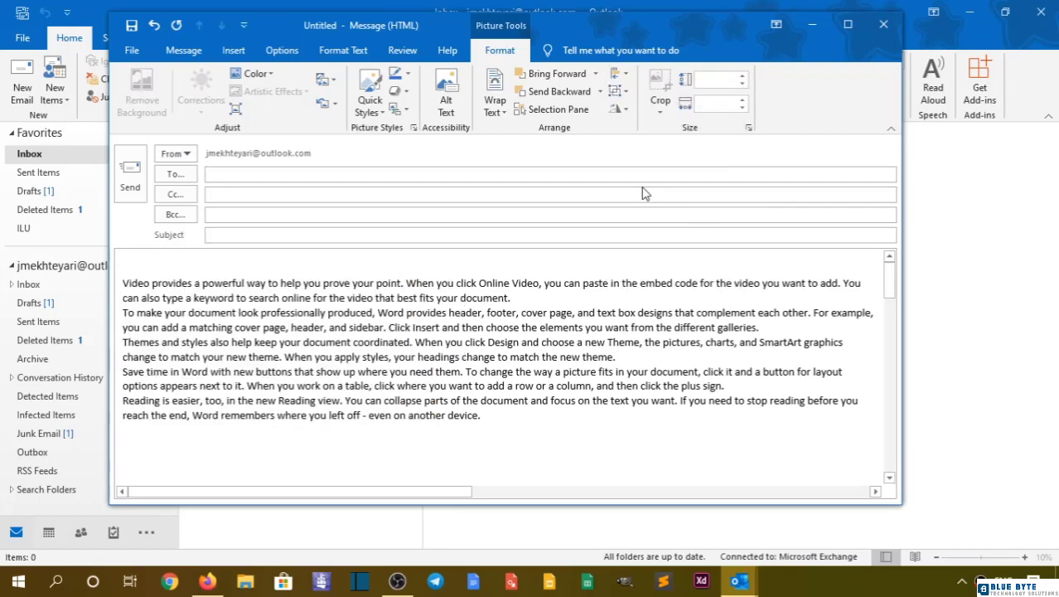
pyautogui.hotkey('ctrl', 'z')
# Align both pictures to the right of the page, and move them together over the middle of the text
pyautogui.click(631, 76)
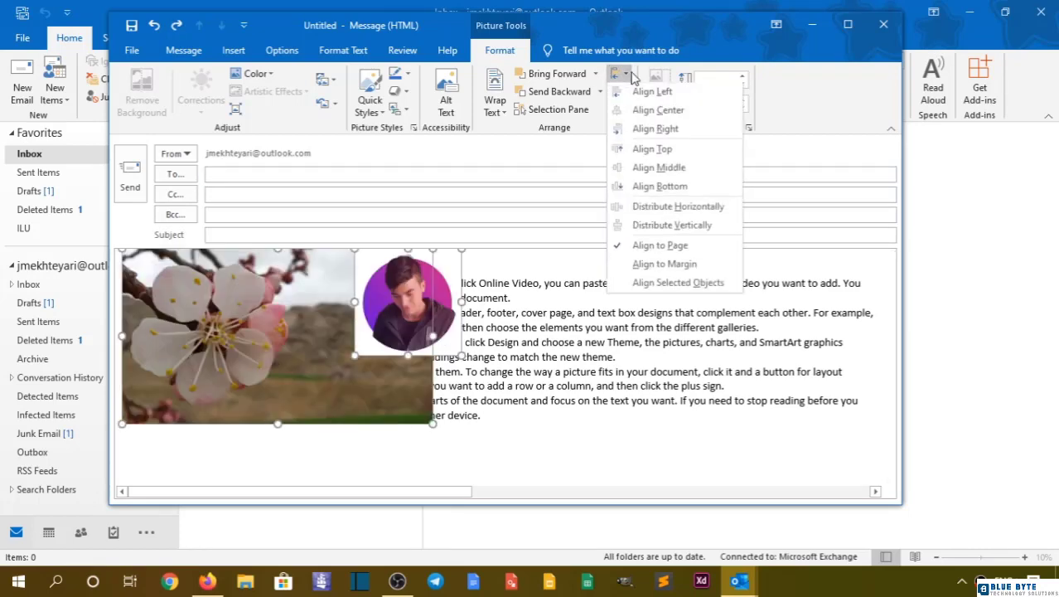
pyautogui.click(646, 128)
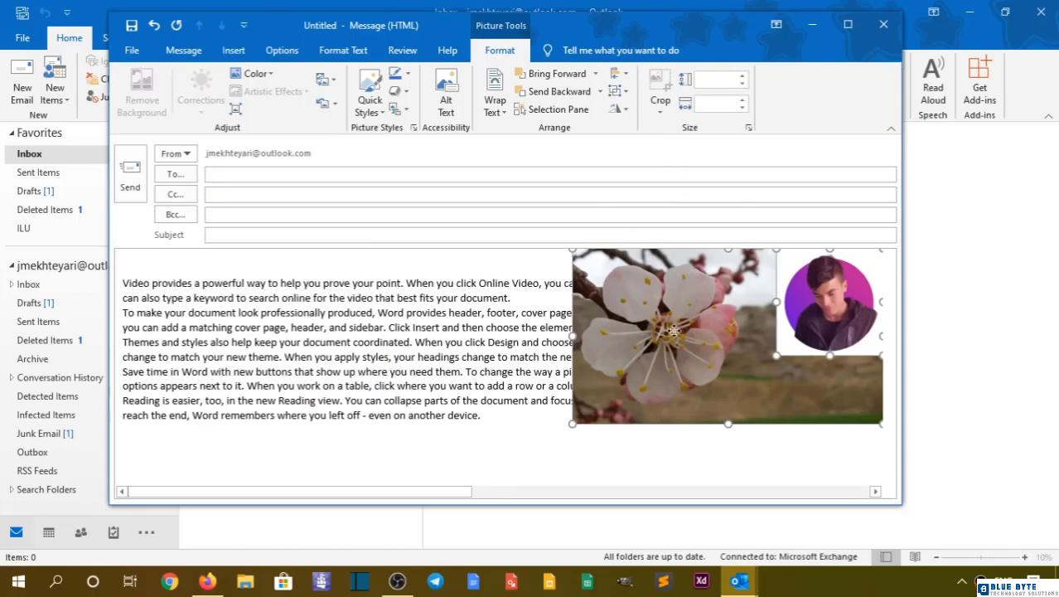
pyautogui.hotkey('ctrl', 'e')
pyautogui.click(678, 312)
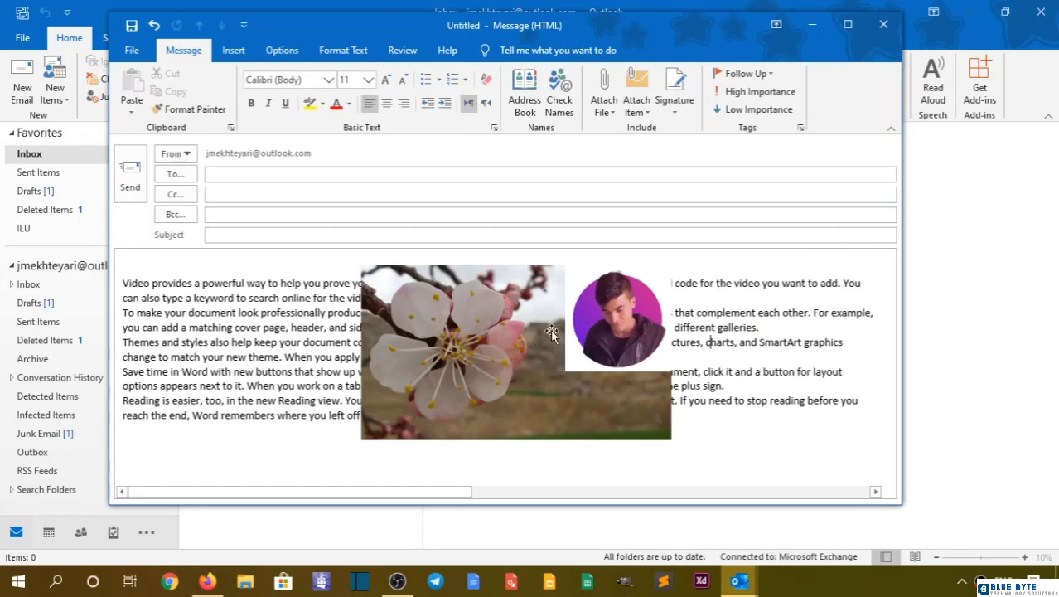
# Review the rotation, flip and crop options for the flower picture
pyautogui.click(504, 302)
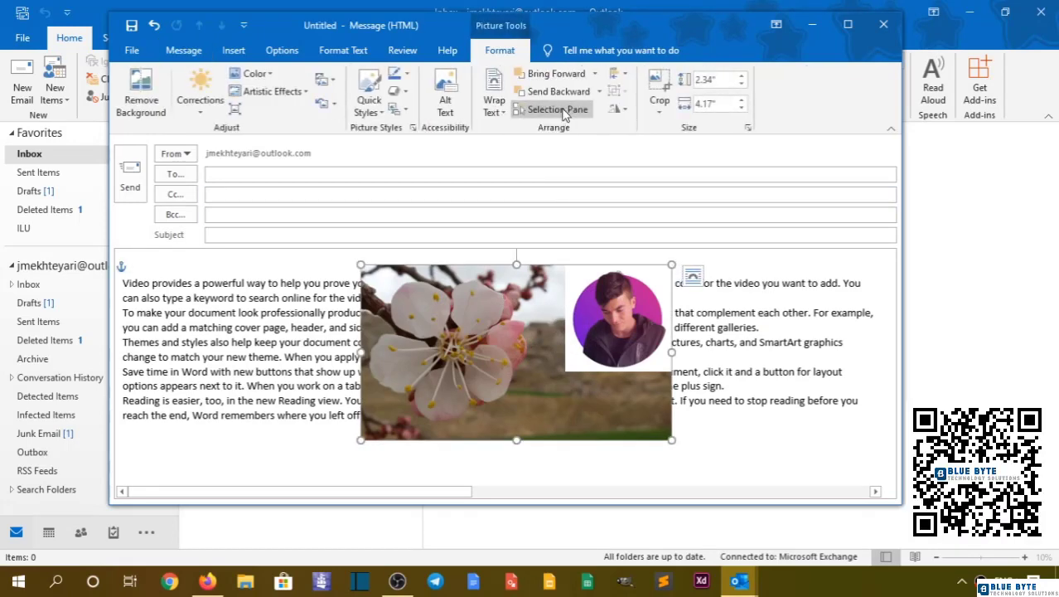
pyautogui.click(627, 110)
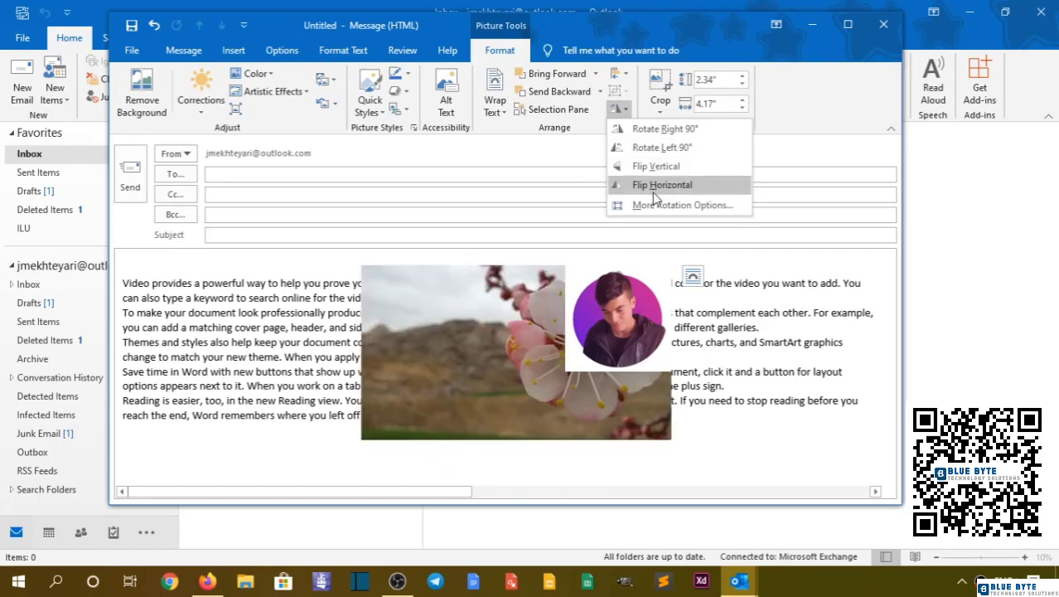
pyautogui.click(661, 108)
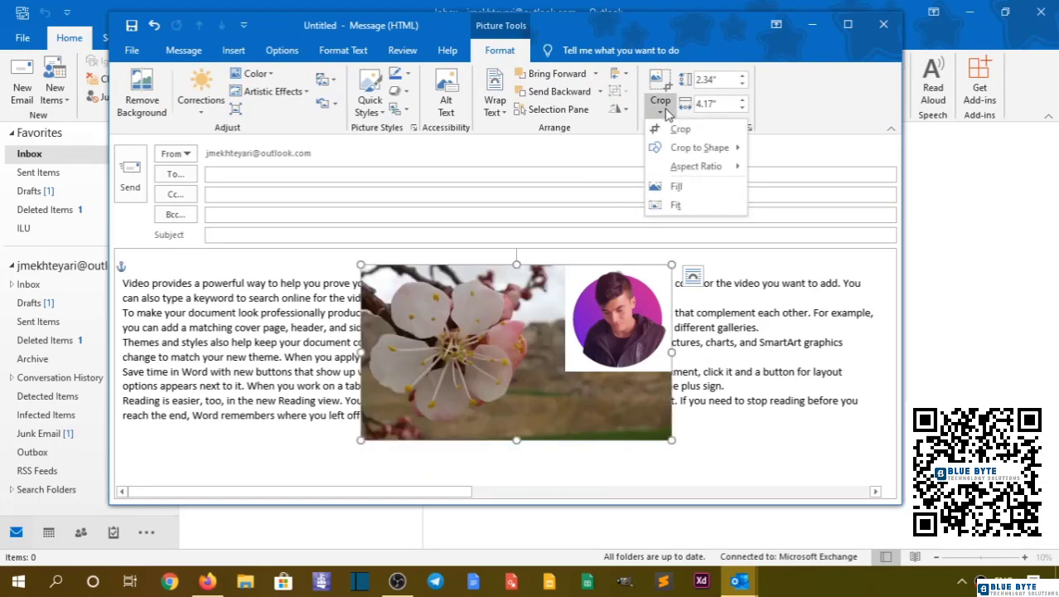
pyautogui.click(658, 323)
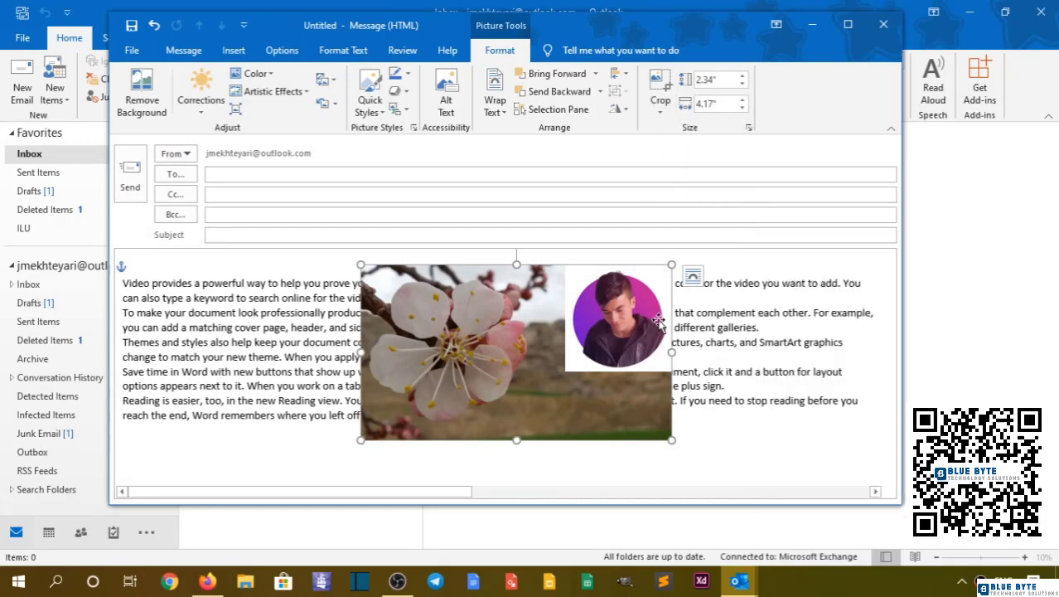
# Delete the portrait picture, and set the flower picture to Square wrapping with its position slightly lower beside the text
pyautogui.click(657, 324)
pyautogui.press('Delete')
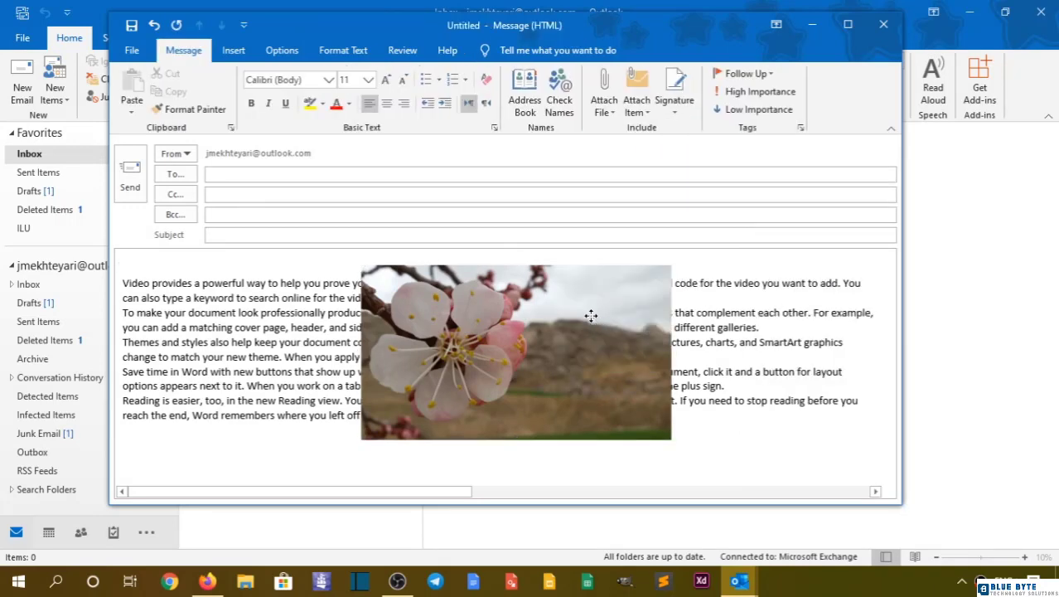
pyautogui.click(592, 315)
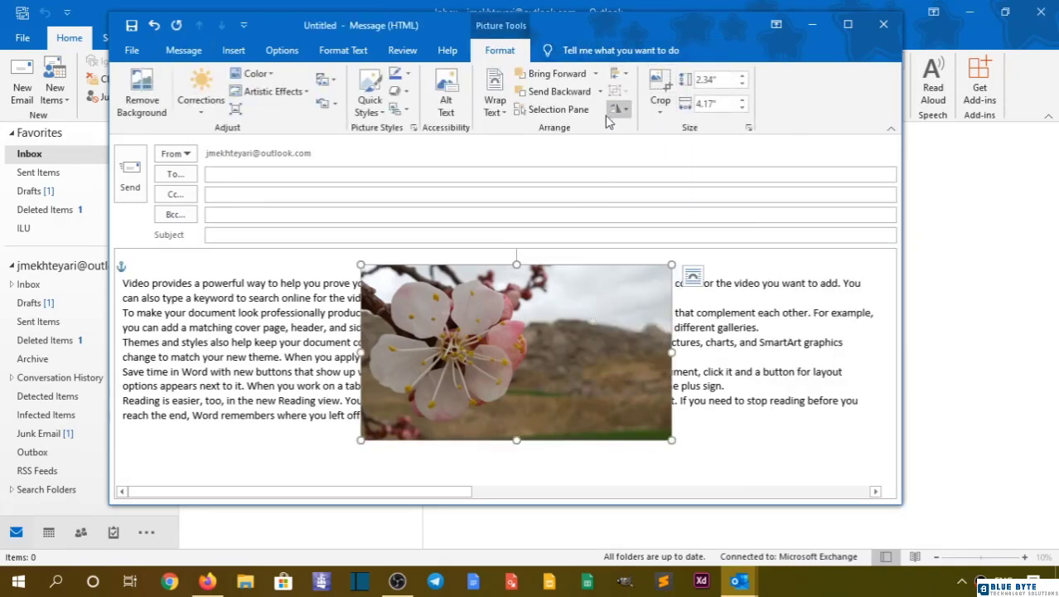
pyautogui.click(494, 100)
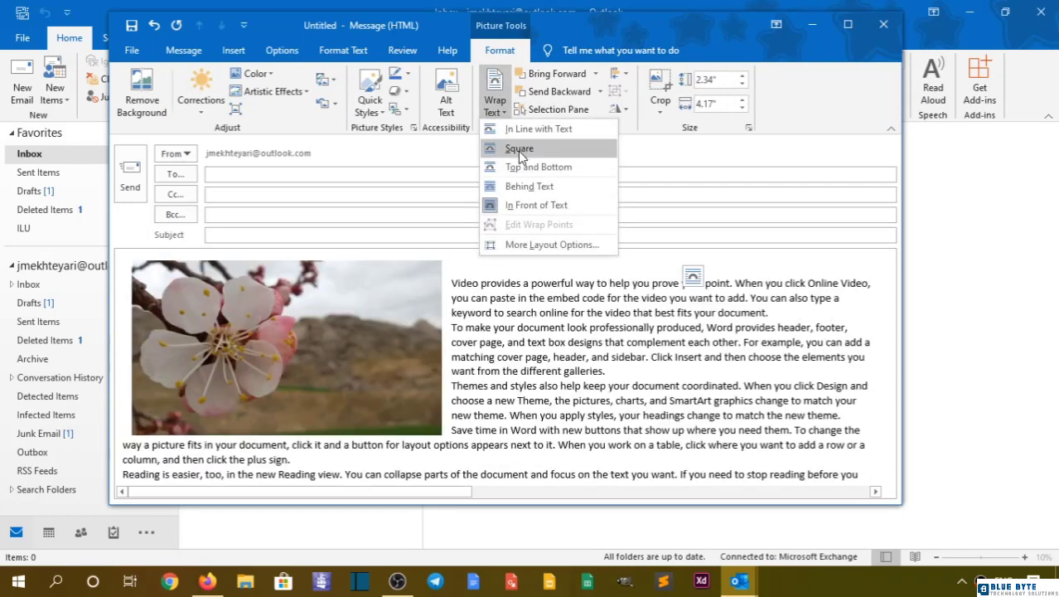
pyautogui.click(518, 149)
pyautogui.moveTo(365, 305); pyautogui.dragTo(376, 330)
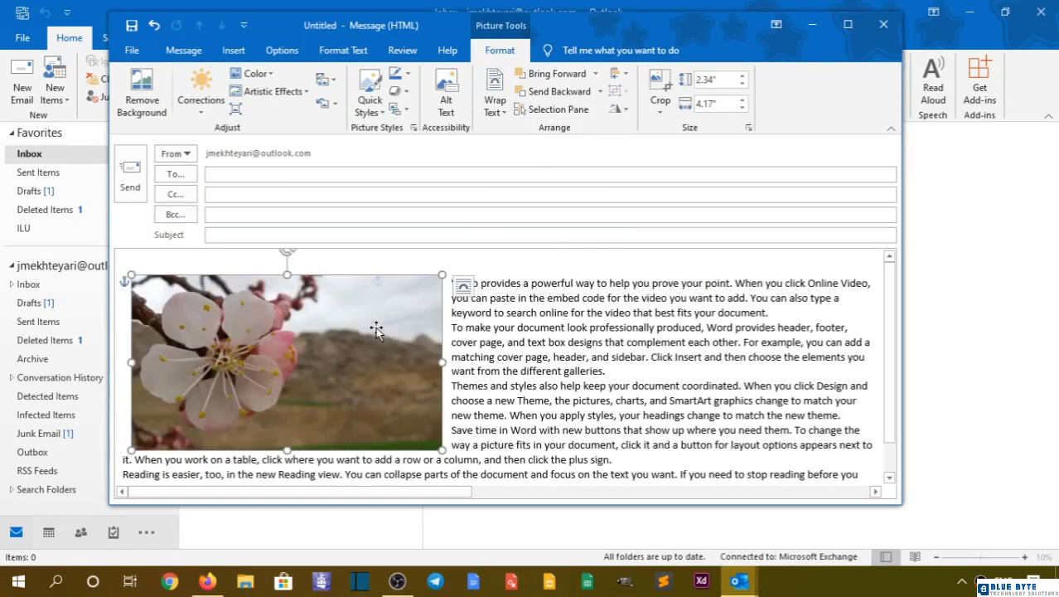
# Crop away the right part of the flower picture, leaving it about 2.31" wide
pyautogui.click(625, 110)
pyautogui.click(659, 104)
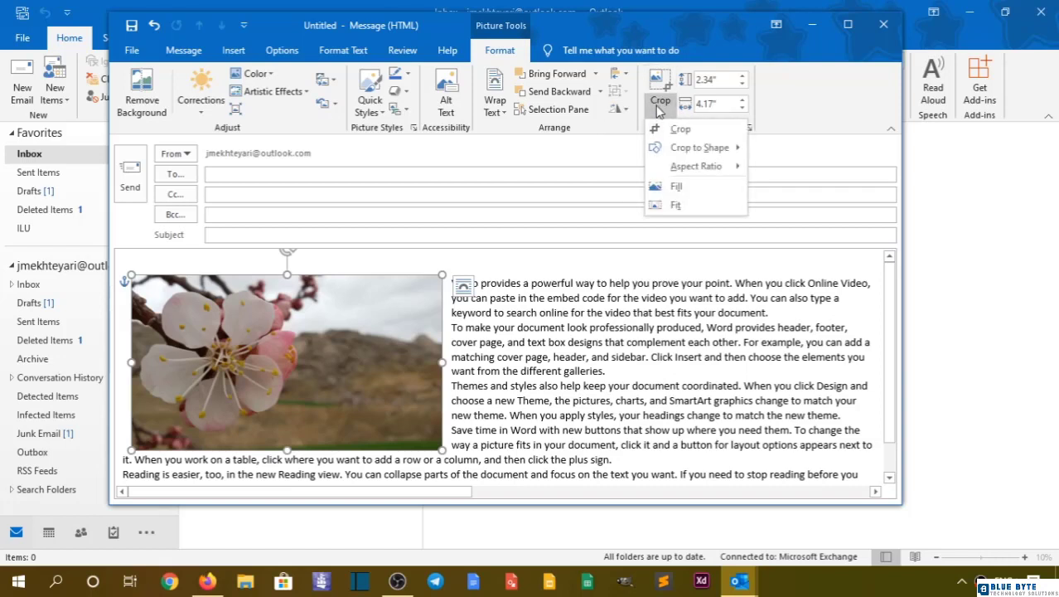
pyautogui.click(679, 128)
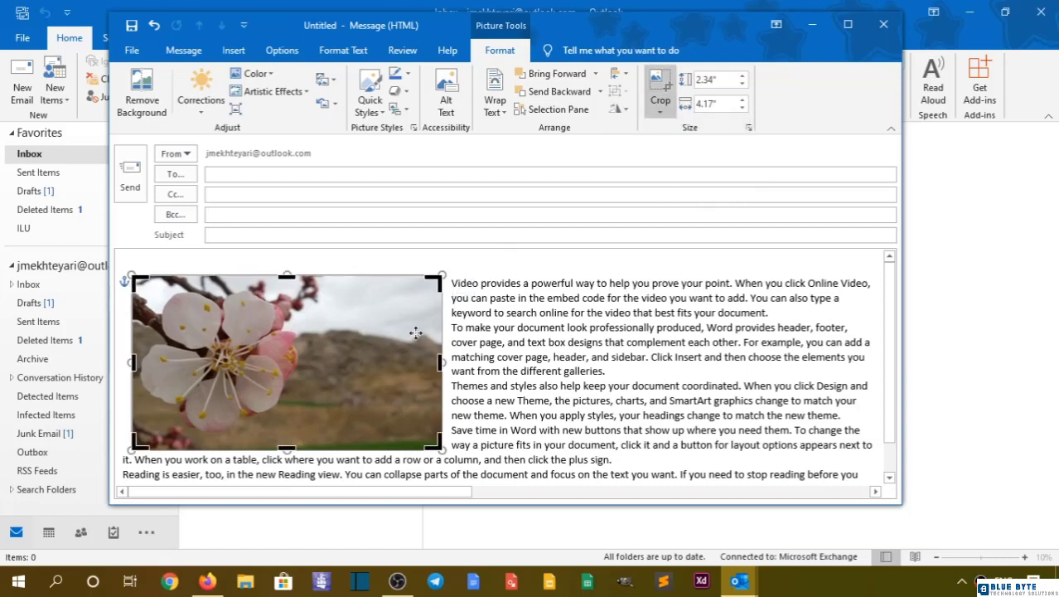
pyautogui.moveTo(440, 362); pyautogui.dragTo(302, 362)
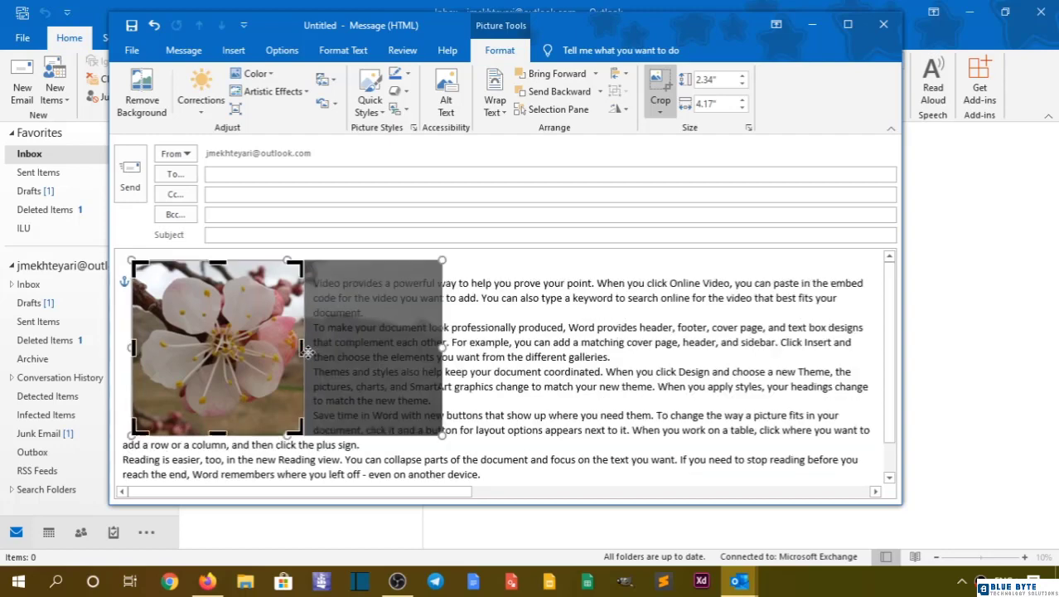
pyautogui.click(661, 83)
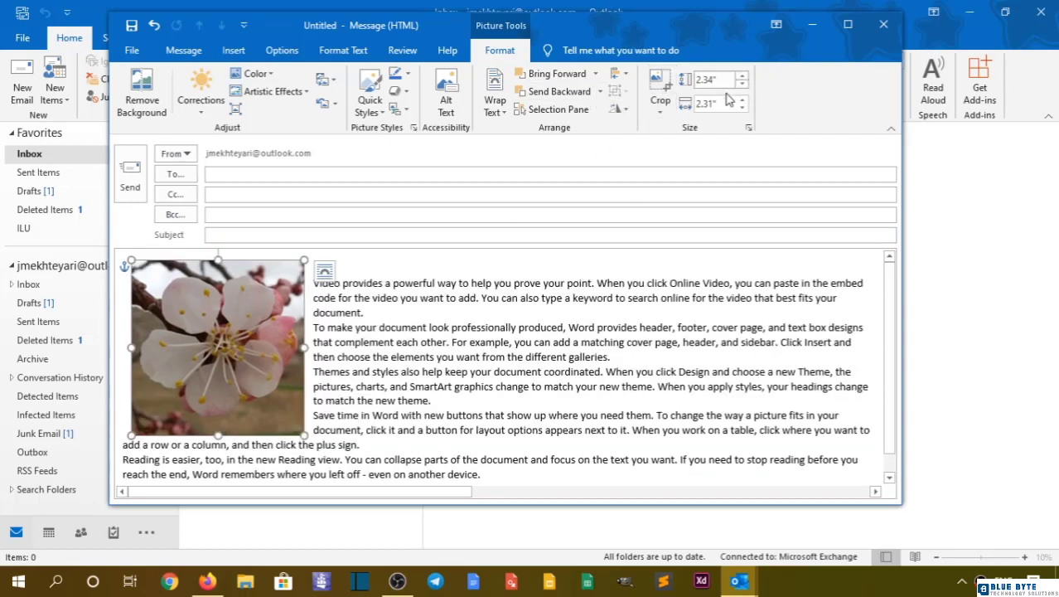
# Crop the flower picture to the Teardrop basic shape, keeping the picture selected
pyautogui.click(660, 103)
pyautogui.moveTo(662, 151)
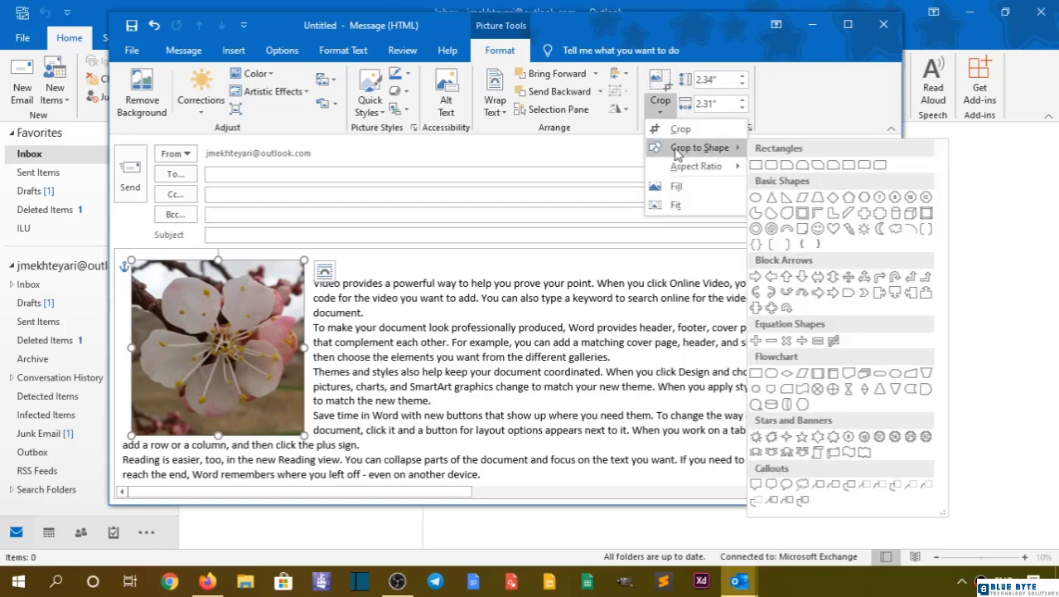
pyautogui.click(786, 217)
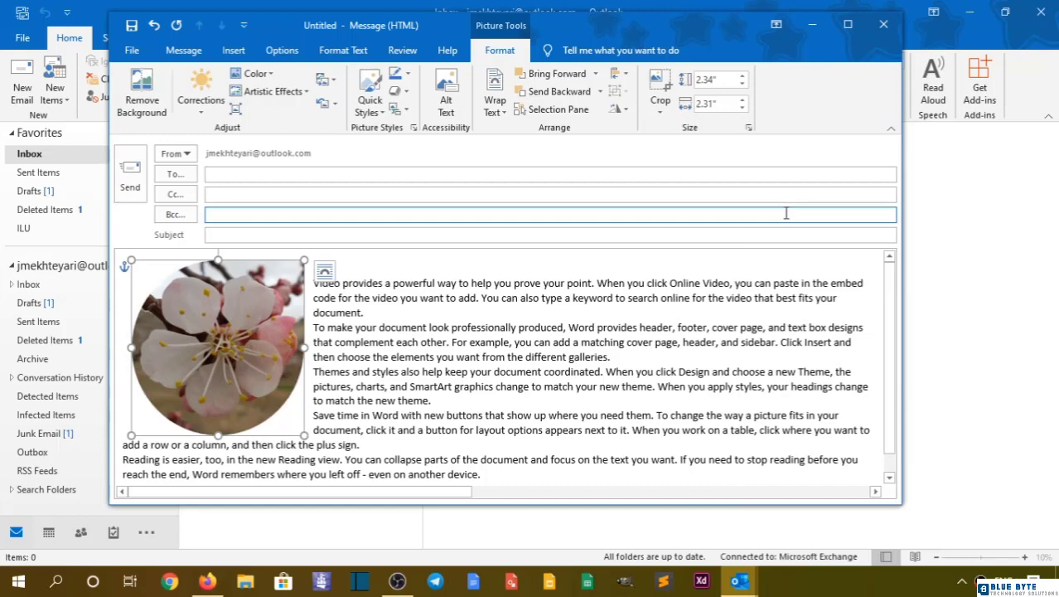
pyautogui.click(710, 326)
pyautogui.click(295, 341)
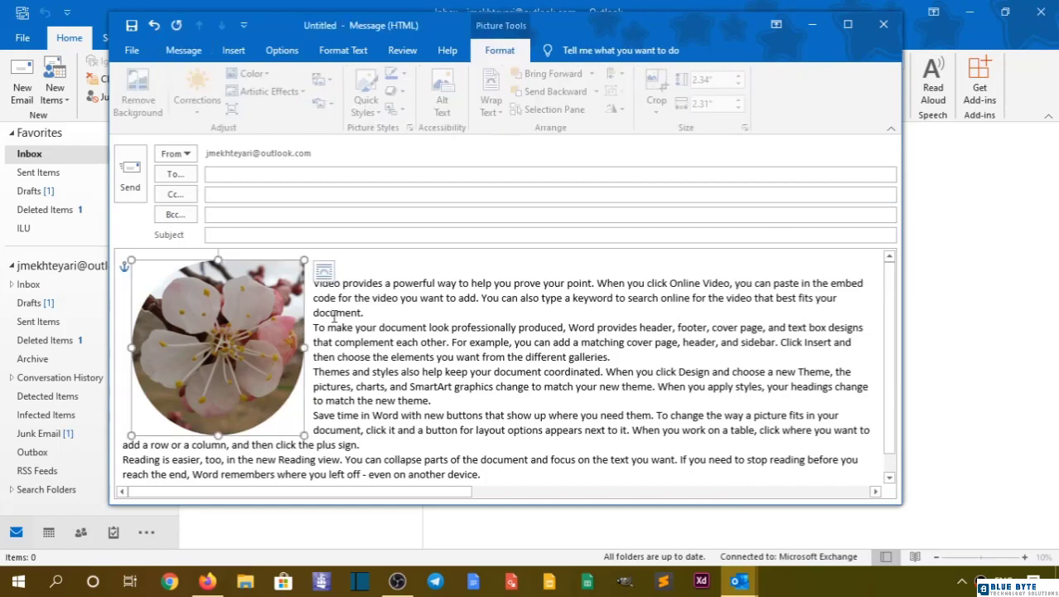
# Review the Crop to Shape and Aspect Ratio options available for the flower picture
pyautogui.click(658, 115)
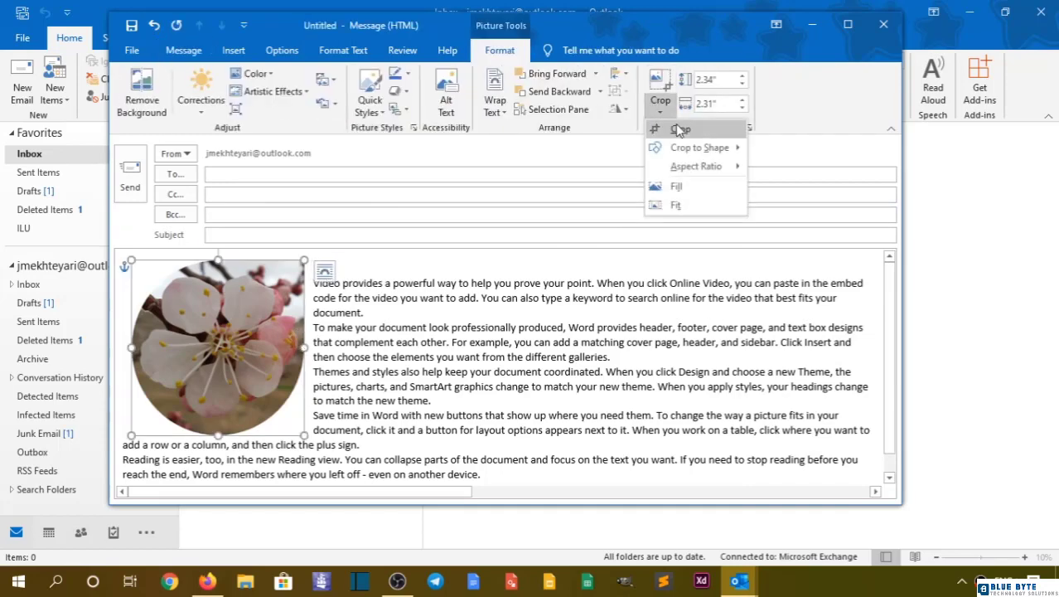
pyautogui.moveTo(705, 147)
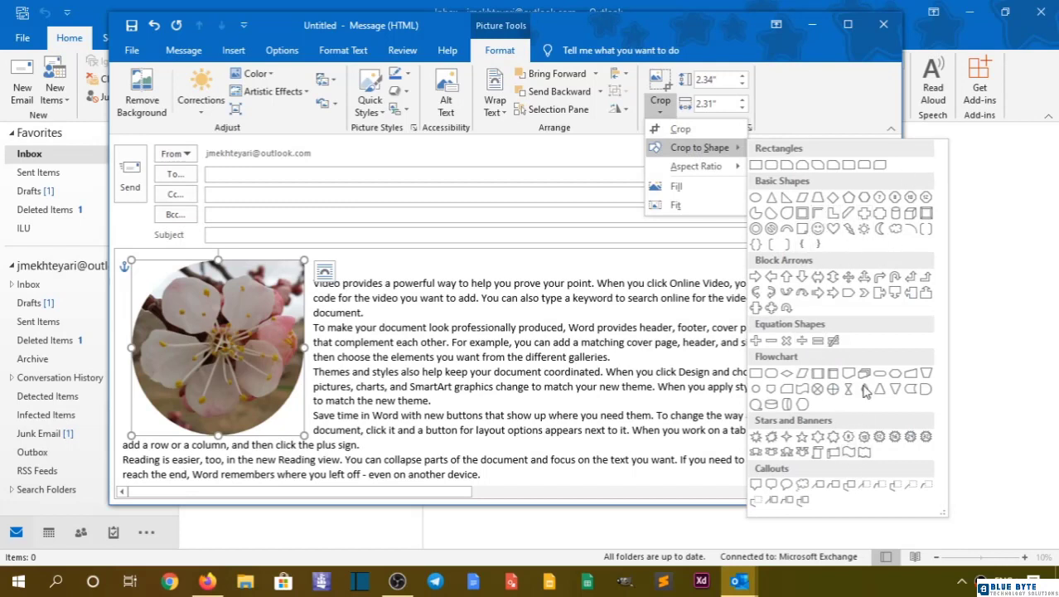
pyautogui.moveTo(698, 167)
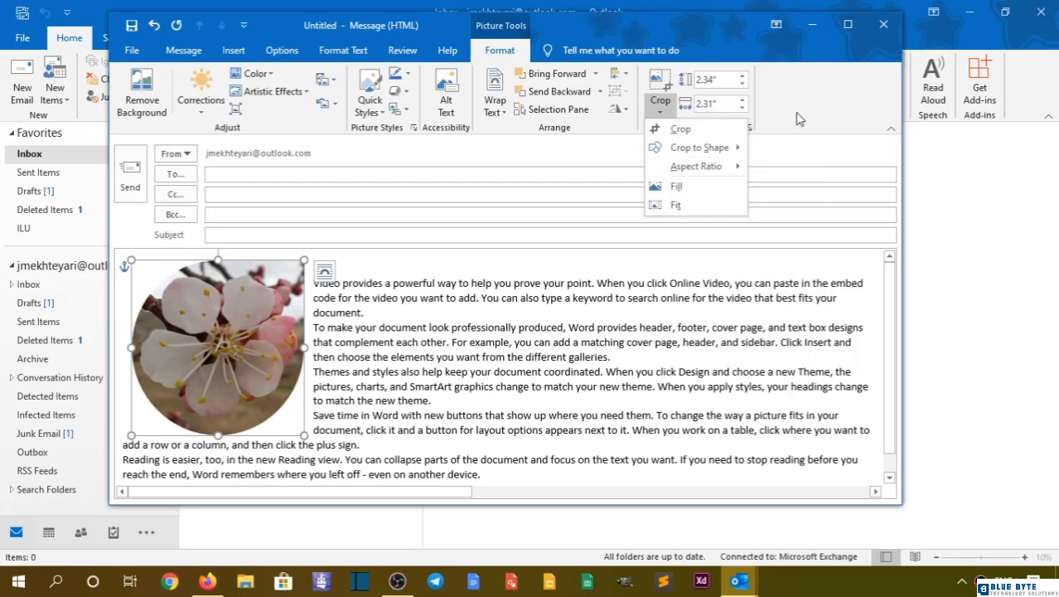
pyautogui.click(723, 105)
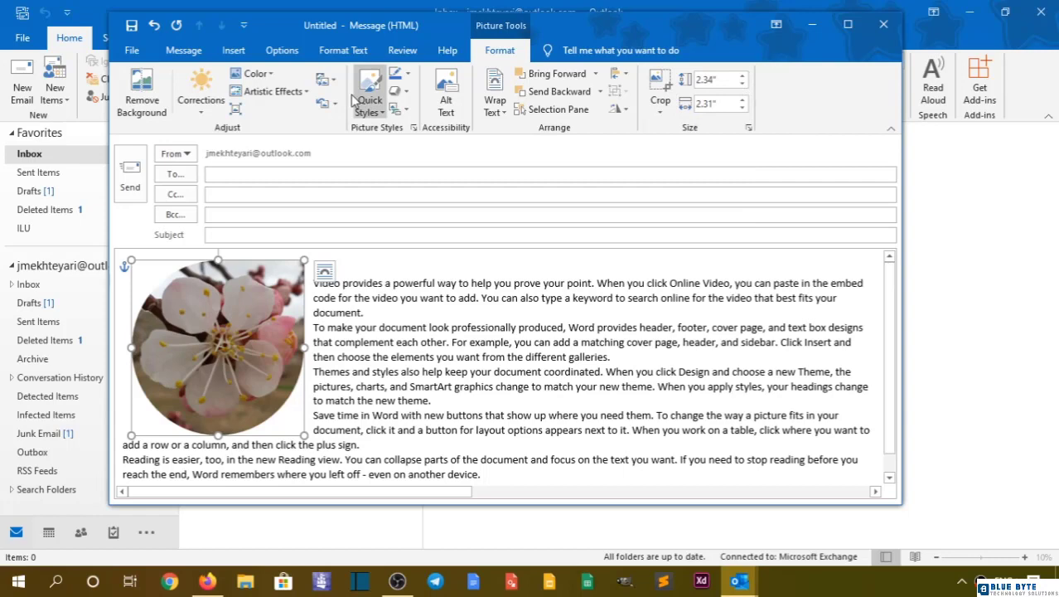
pyautogui.click(233, 50)
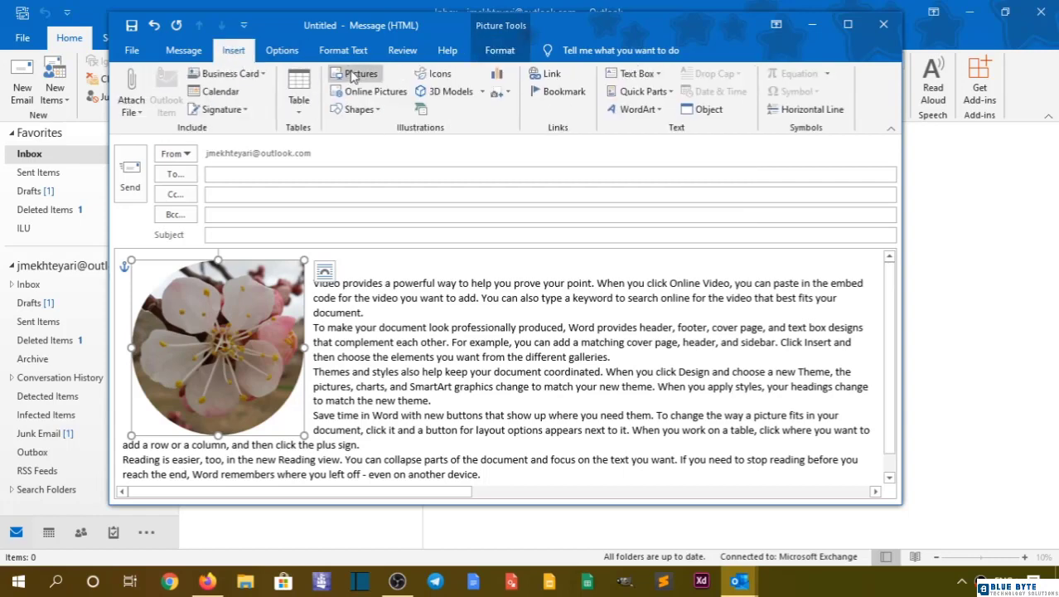
pyautogui.scroll(1, 351, 76)
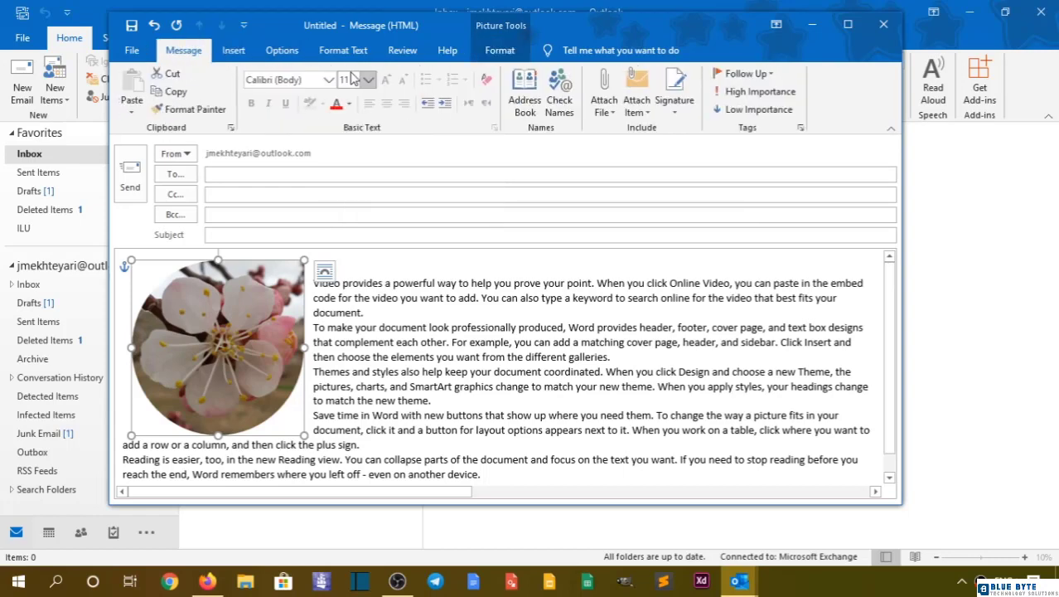
pyautogui.scroll(-1, 256, 55)
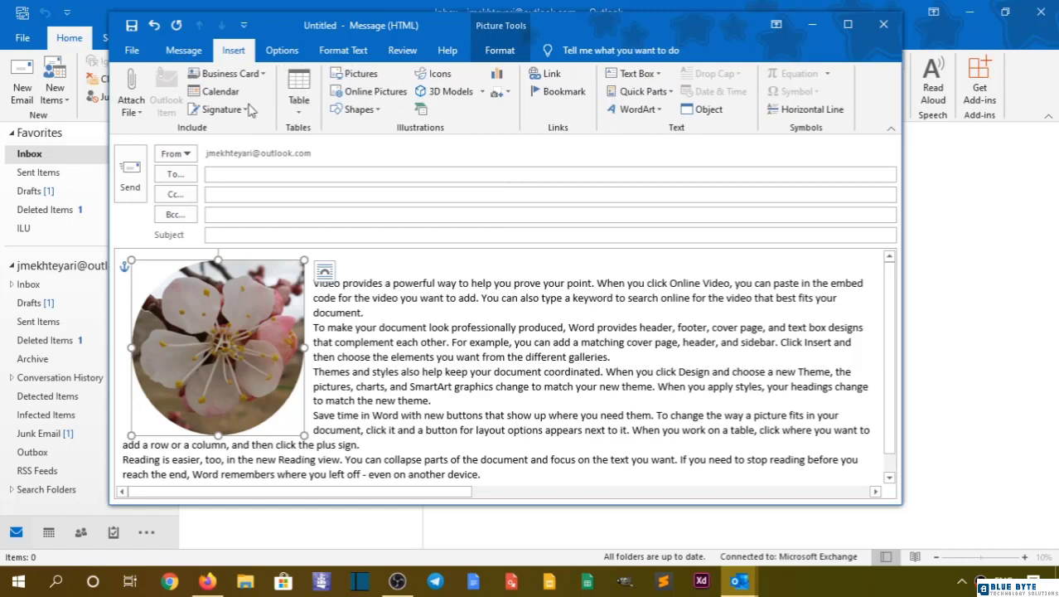
pyautogui.click(184, 51)
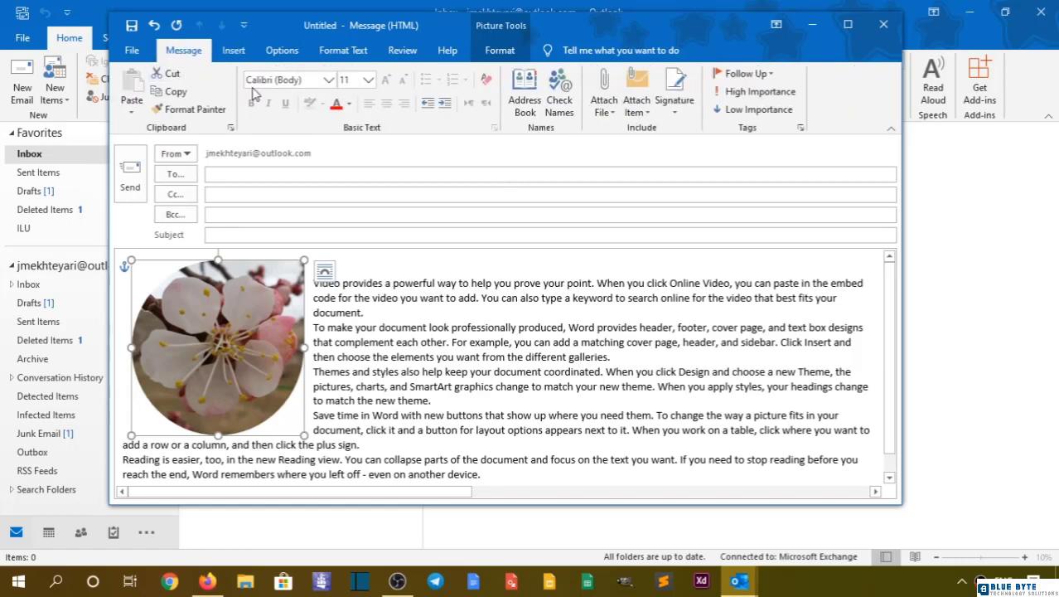
pyautogui.click(232, 51)
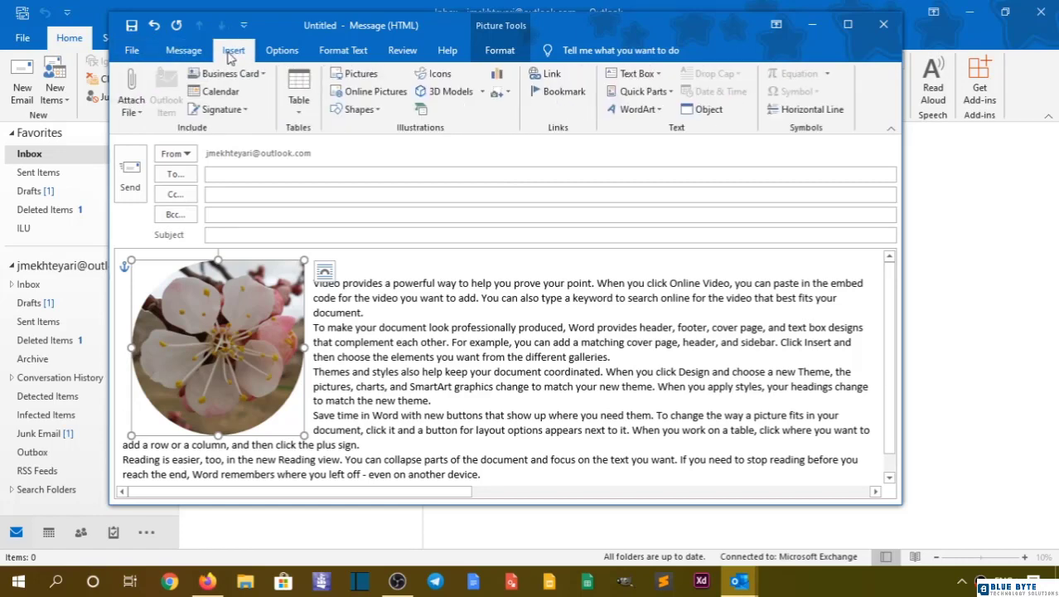